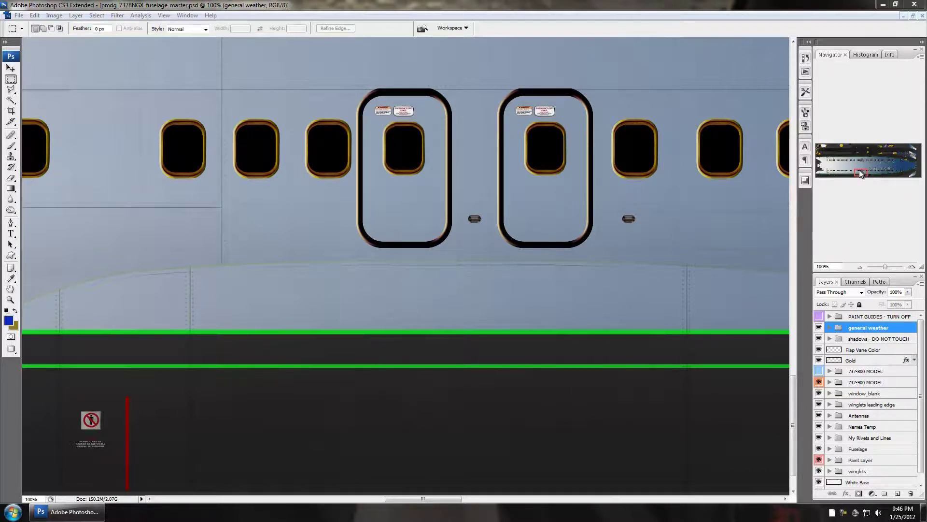
# Paint one blue dab with a 175-pixel brush on the Flap Vane Color layer below the fuselage doors and undo it
pyautogui.moveTo(859, 166); pyautogui.dragTo(858, 160)
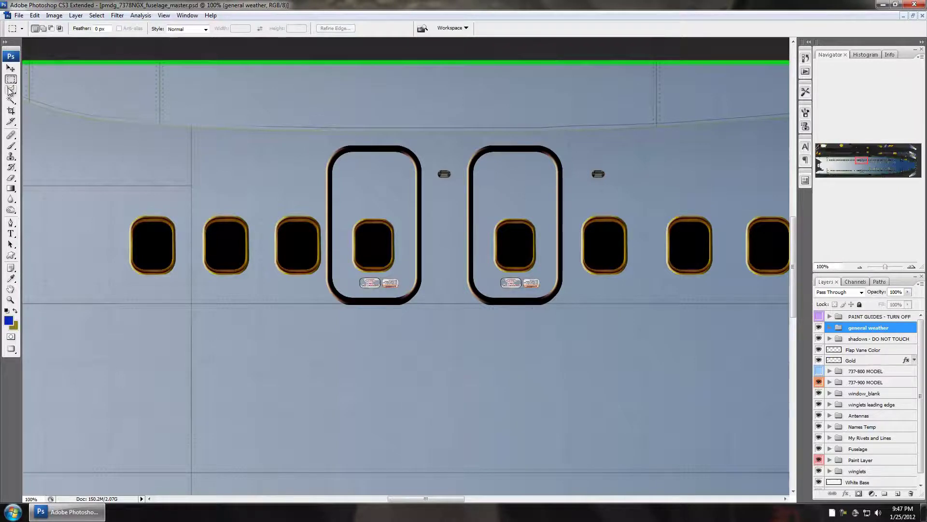
pyautogui.click(9, 148)
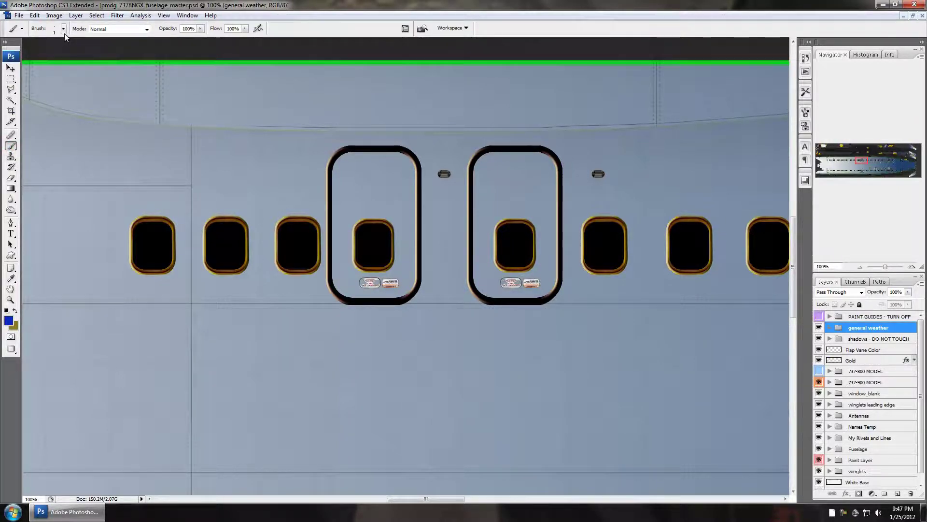
pyautogui.click(850, 352)
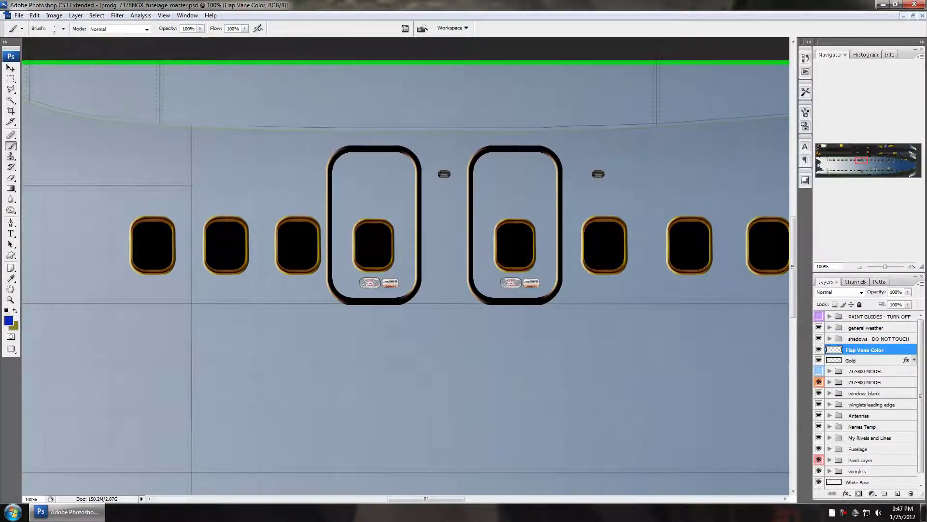
pyautogui.press(']')
pyautogui.press(']')
pyautogui.press(']')
pyautogui.press(']')
pyautogui.press(']')
pyautogui.press(']')
pyautogui.press(']')
pyautogui.press(']')
pyautogui.press(']')
pyautogui.press(']')
pyautogui.press(']')
pyautogui.press(']')
pyautogui.press(']')
pyautogui.press(']')
pyautogui.press(']')
pyautogui.press(']')
pyautogui.press(']')
pyautogui.press(']')
pyautogui.press(']')
pyautogui.press(']')
pyautogui.click(389, 388)
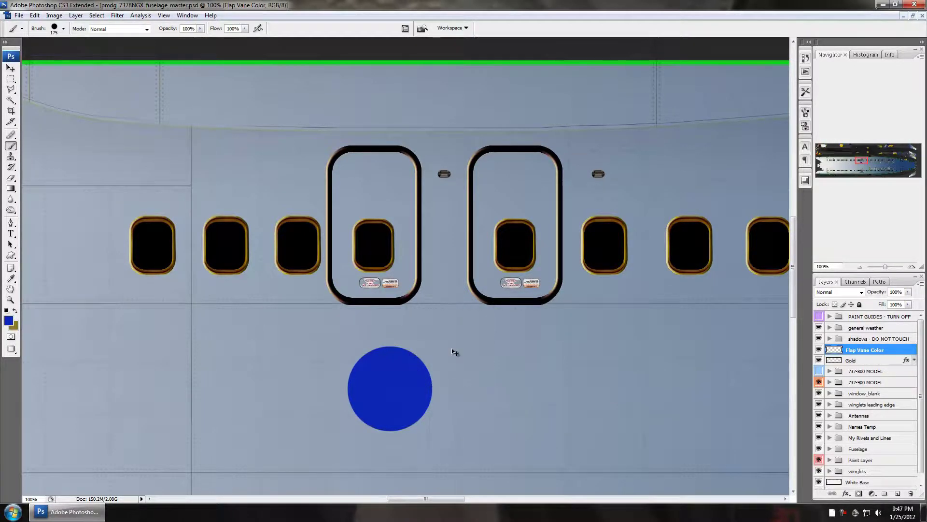
pyautogui.hotkey('ctrl', 'z')
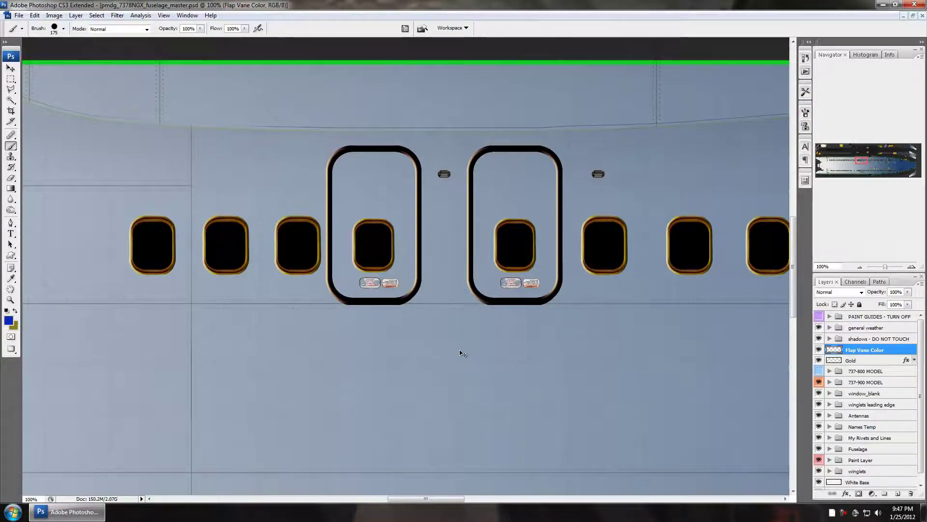
# Create a new 2500 by 2500 pixel document at 300 pixels/inch in RGB Color with transparent background contents
pyautogui.hotkey('ctrl', 'n')
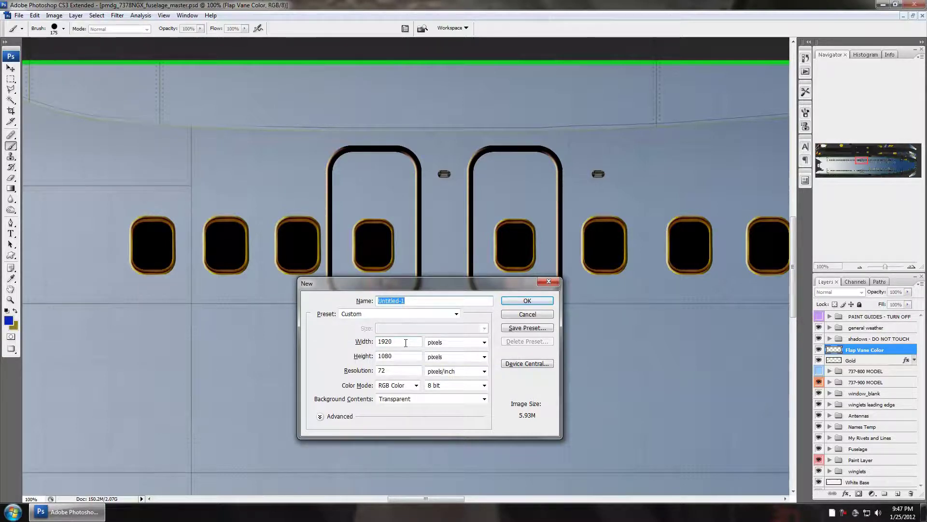
pyautogui.doubleClick(405, 342)
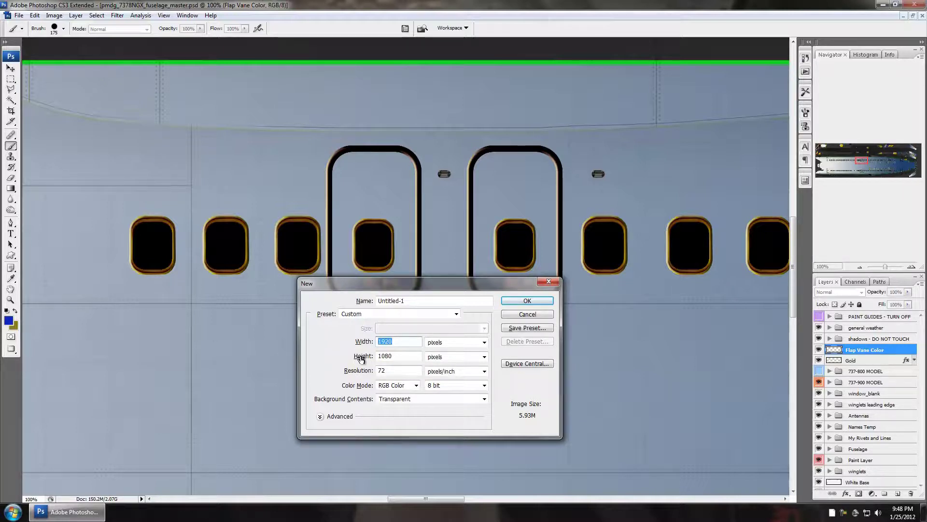
pyautogui.write('2500')
pyautogui.press('Tab')
pyautogui.press('Tab')
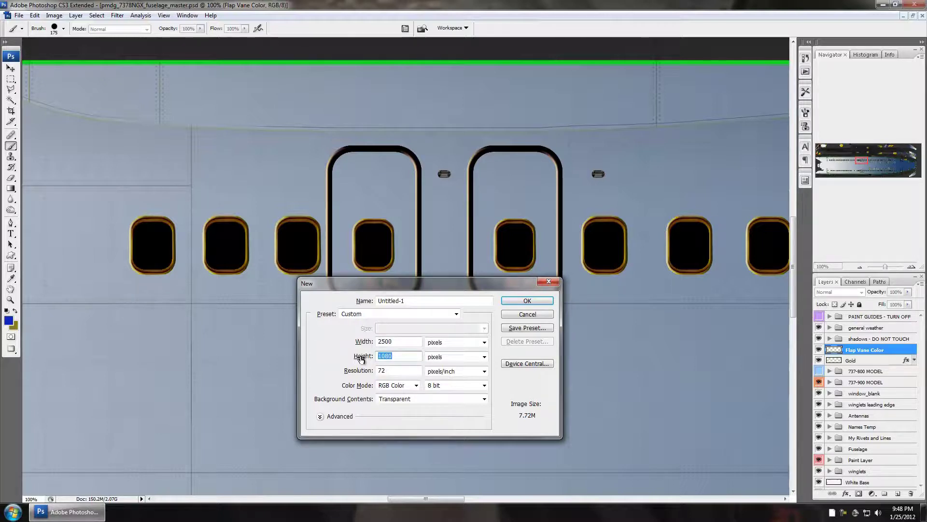
pyautogui.write('25')
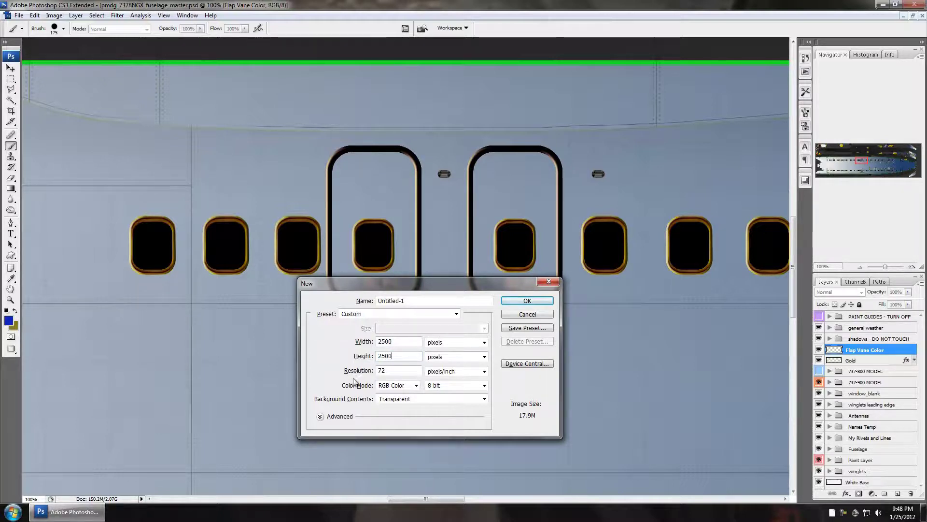
pyautogui.press('Tab')
pyautogui.press('Tab')
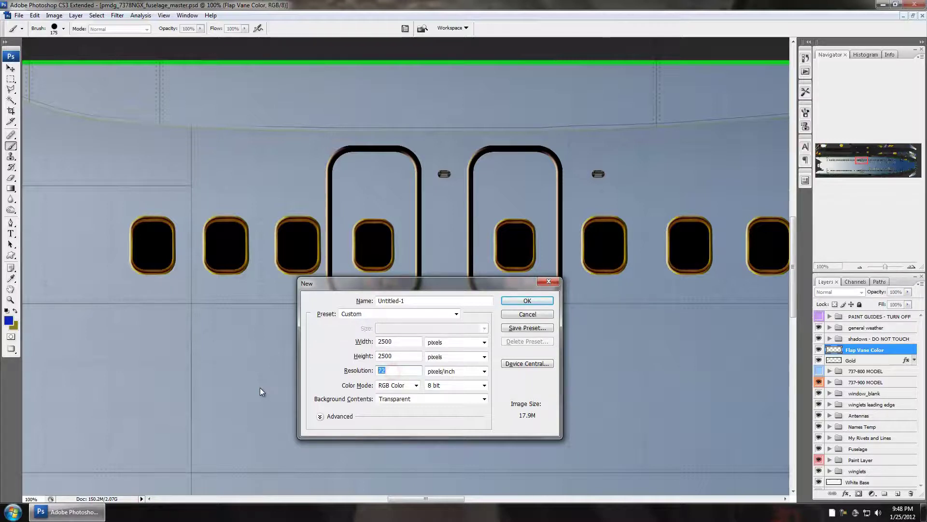
pyautogui.write('300')
pyautogui.click(407, 386)
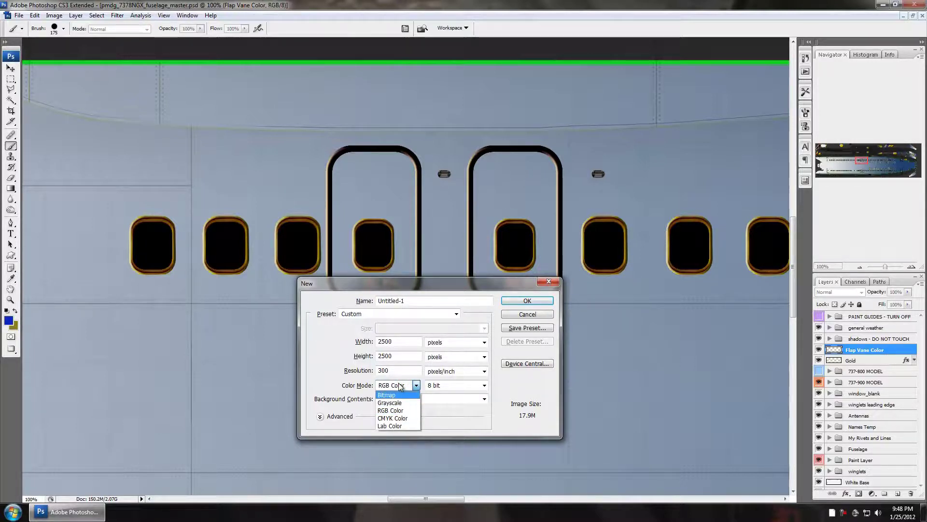
pyautogui.click(340, 355)
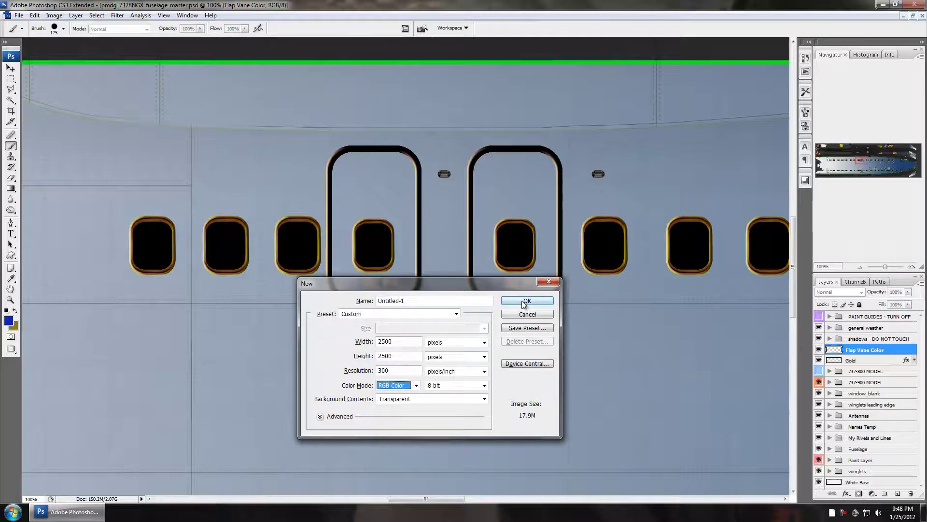
pyautogui.click(527, 301)
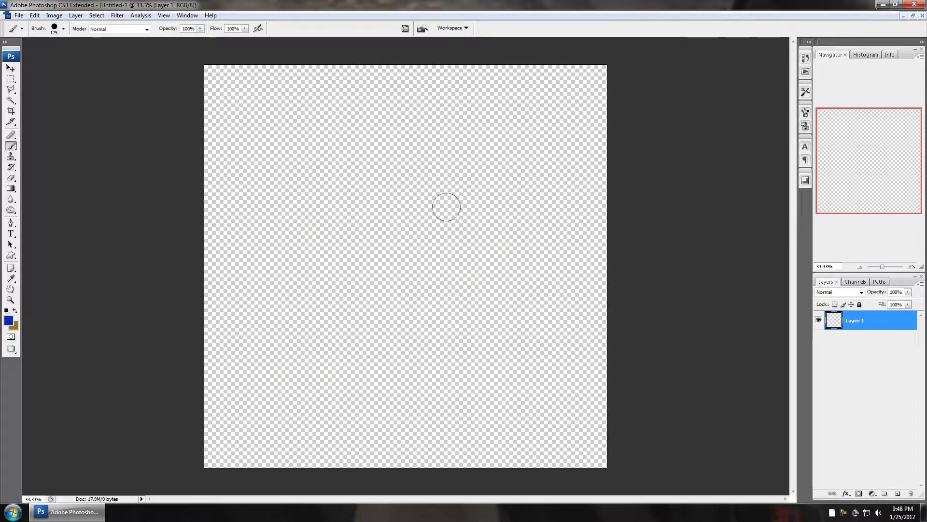
# Fill Layer 1 with a vertical blue-to-gold linear gradient spanning the full height of the canvas
pyautogui.press('g')
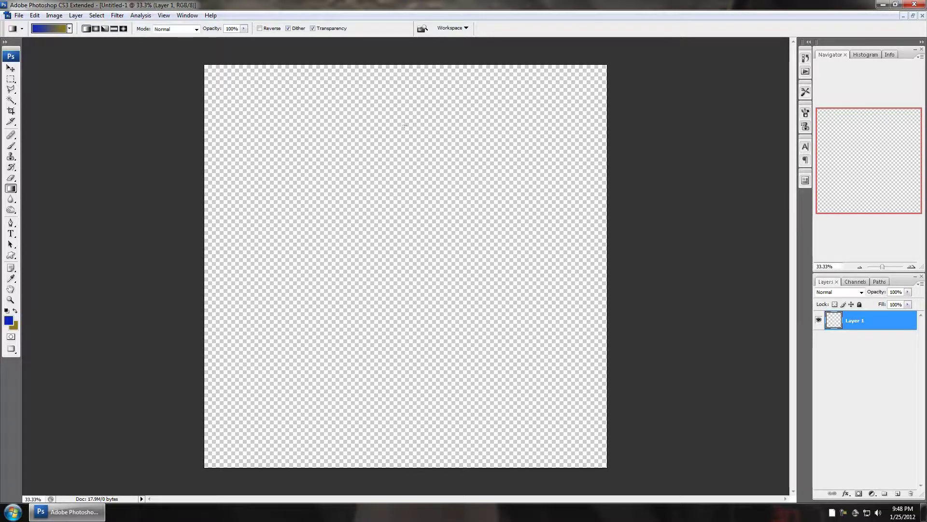
pyautogui.moveTo(404, 125); pyautogui.dragTo(404, 367)
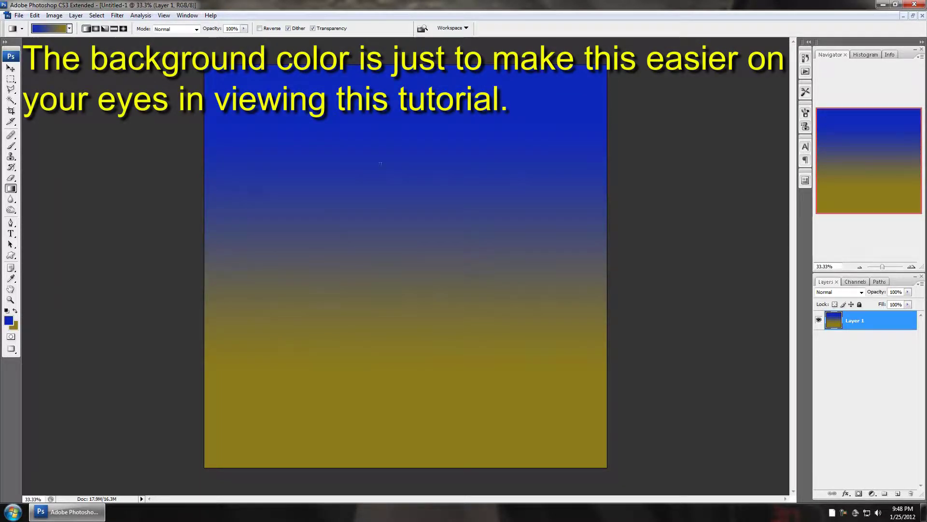
pyautogui.moveTo(393, 46); pyautogui.dragTo(399, 515)
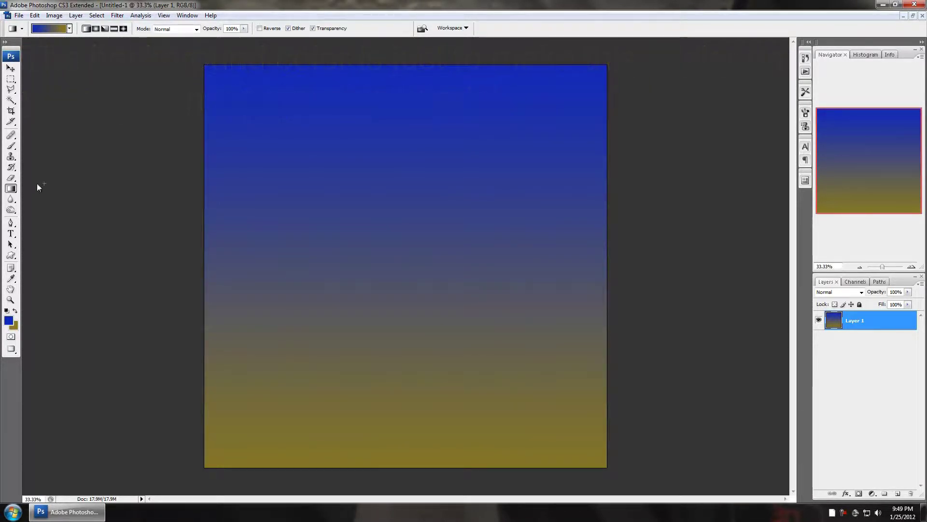
# Choose the thin rounded rectangular frame as the shape for the Custom Shape tool
pyautogui.click(11, 255)
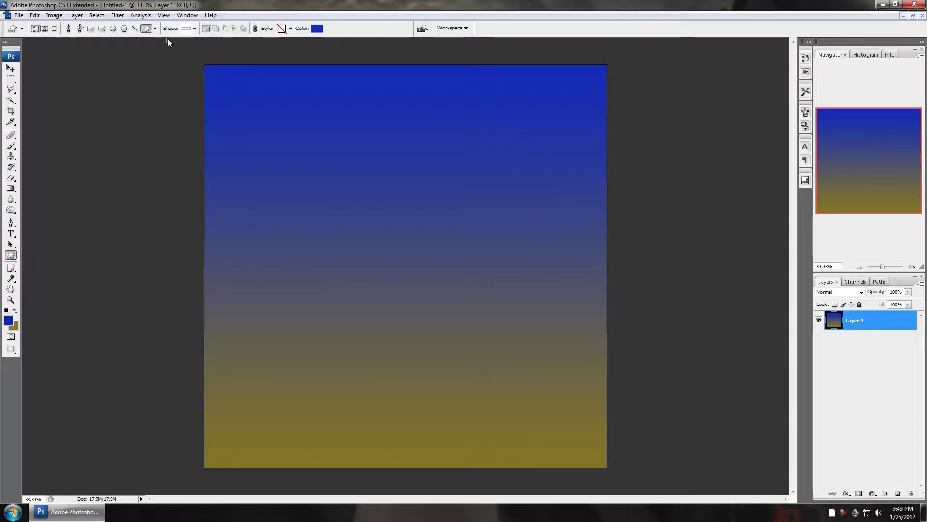
pyautogui.click(194, 29)
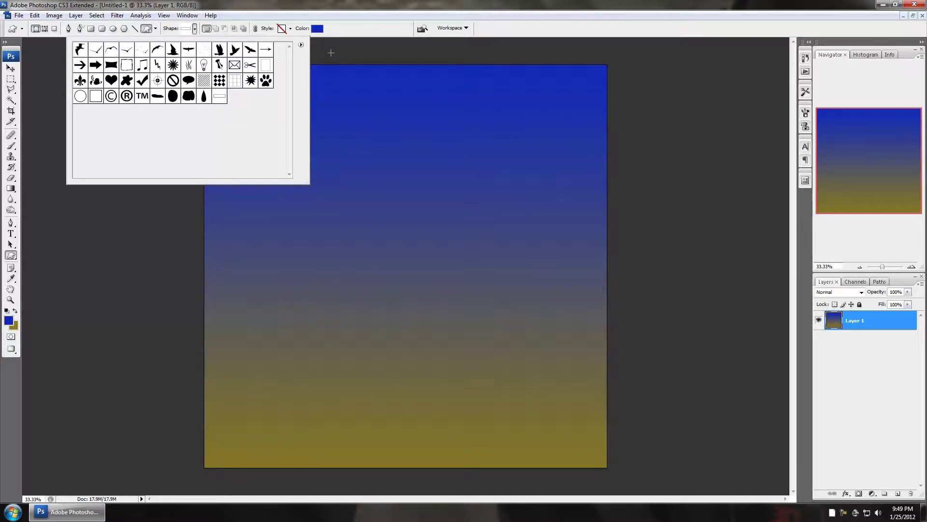
pyautogui.click(220, 96)
# Show the grid over the canvas
pyautogui.click(164, 15)
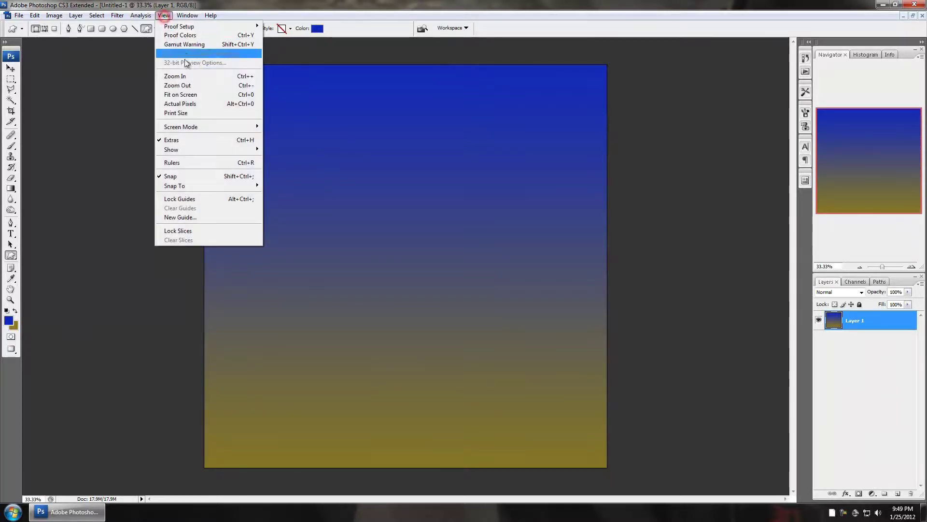
pyautogui.moveTo(186, 146)
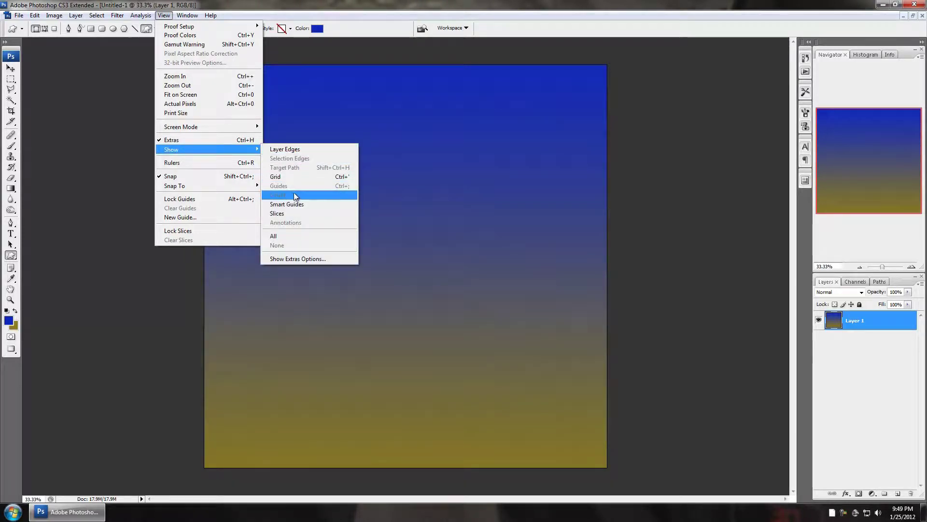
pyautogui.click(298, 178)
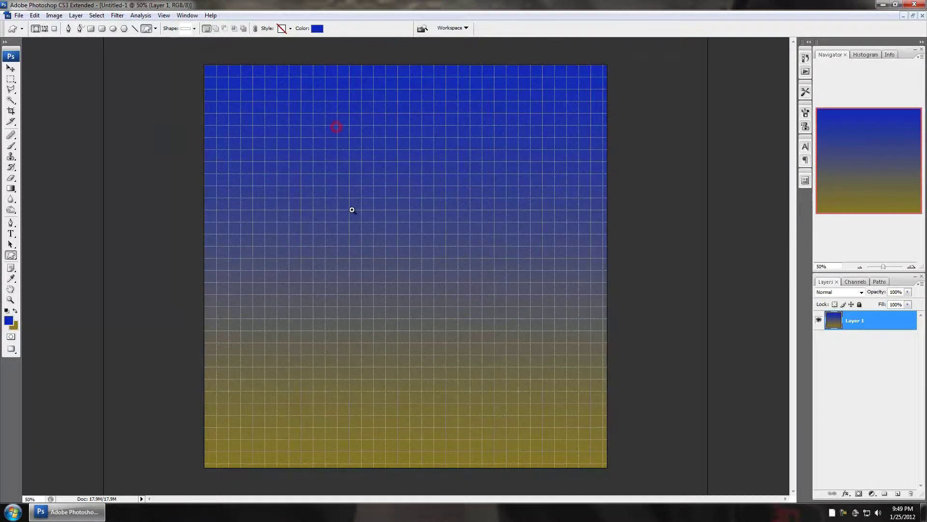
pyautogui.keyDown('ctrl'); pyautogui.click(334, 146); pyautogui.keyUp('ctrl')
pyautogui.click(362, 157)
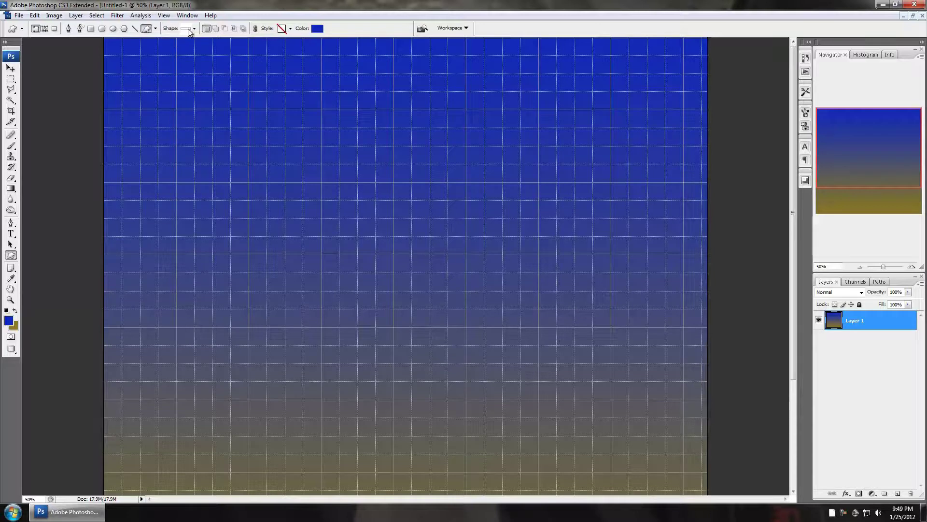
# Set the foreground color to black (000000) and draw a wide rounded frame along the grid across the upper canvas
pyautogui.click(12, 318)
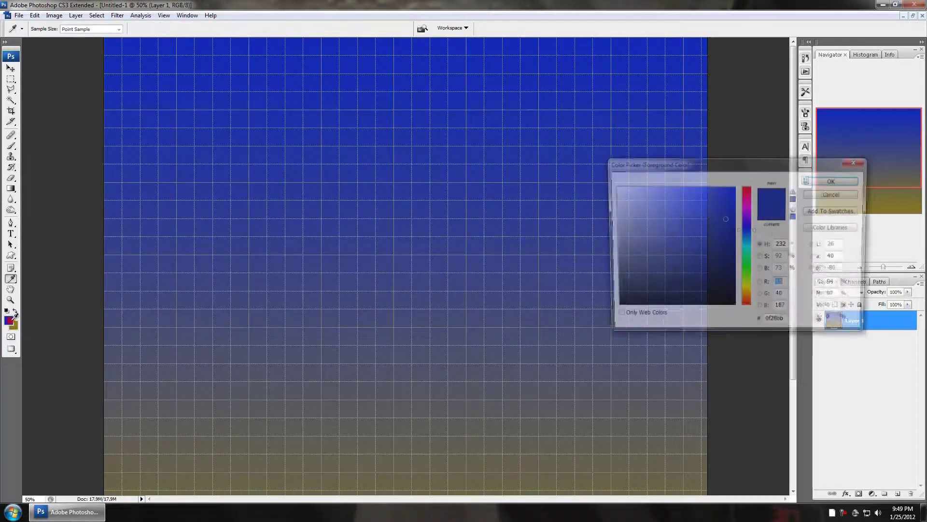
pyautogui.moveTo(635, 277); pyautogui.dragTo(614, 308)
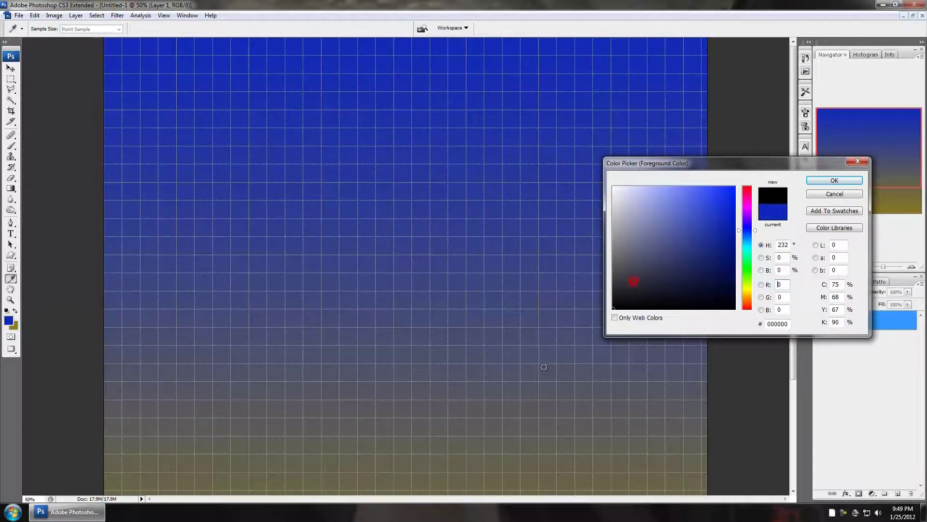
pyautogui.click(826, 180)
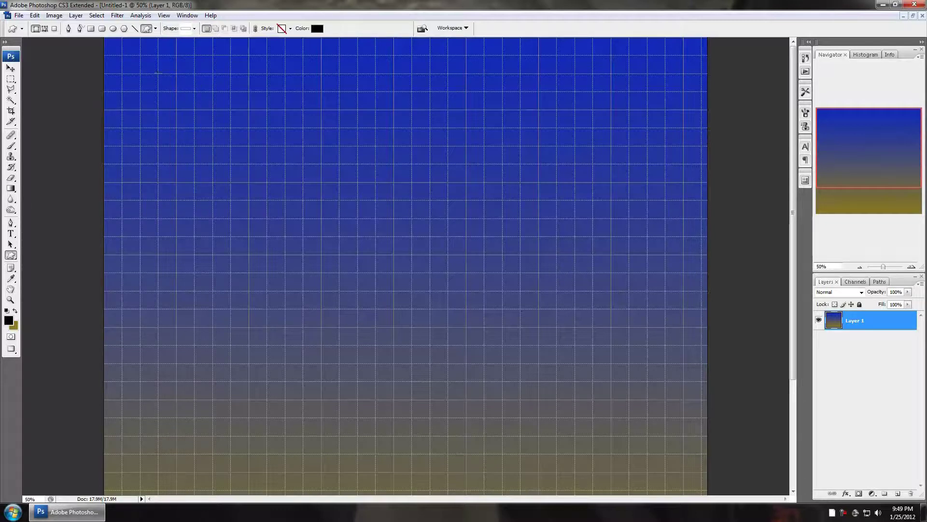
pyautogui.moveTo(176, 72); pyautogui.dragTo(629, 190)
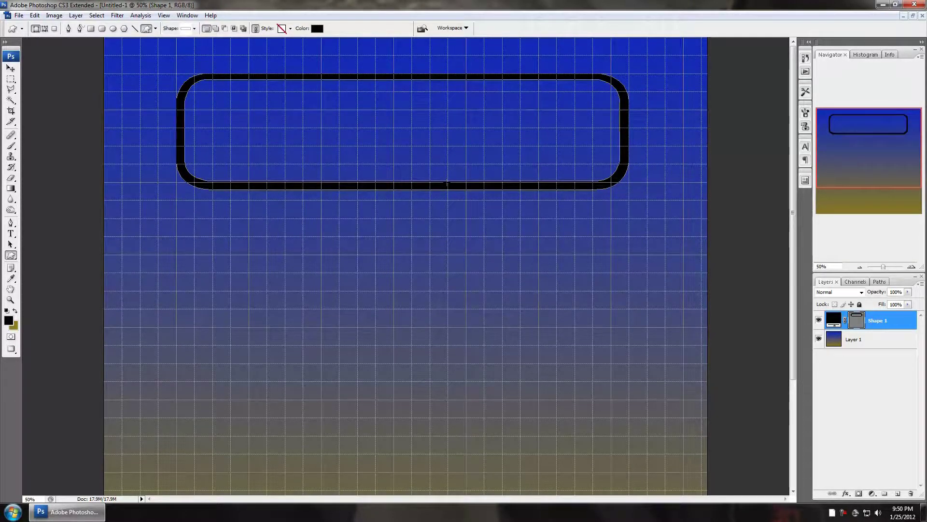
# Add the text "CAUTION" in black Arial Bold, 33 pt, inside the rounded frame
pyautogui.press('t')
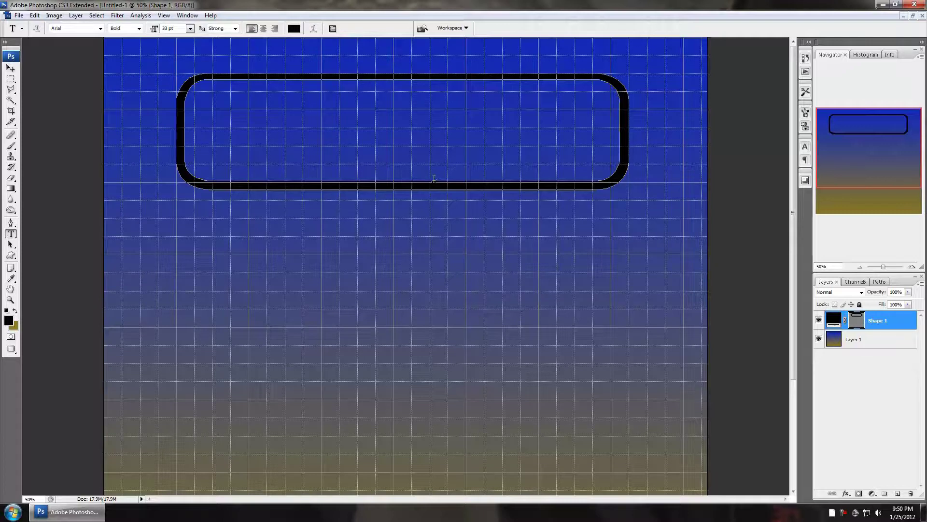
pyautogui.click(236, 145)
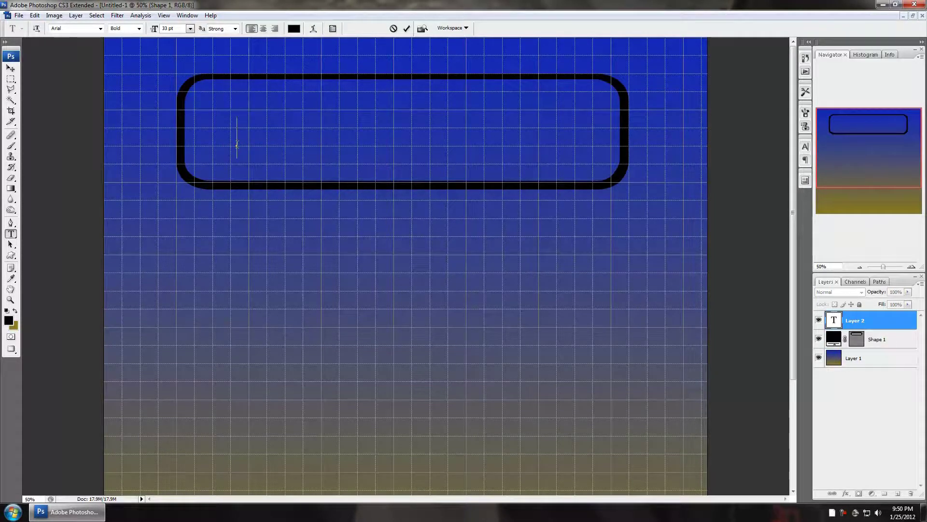
pyautogui.write('CAUTION')
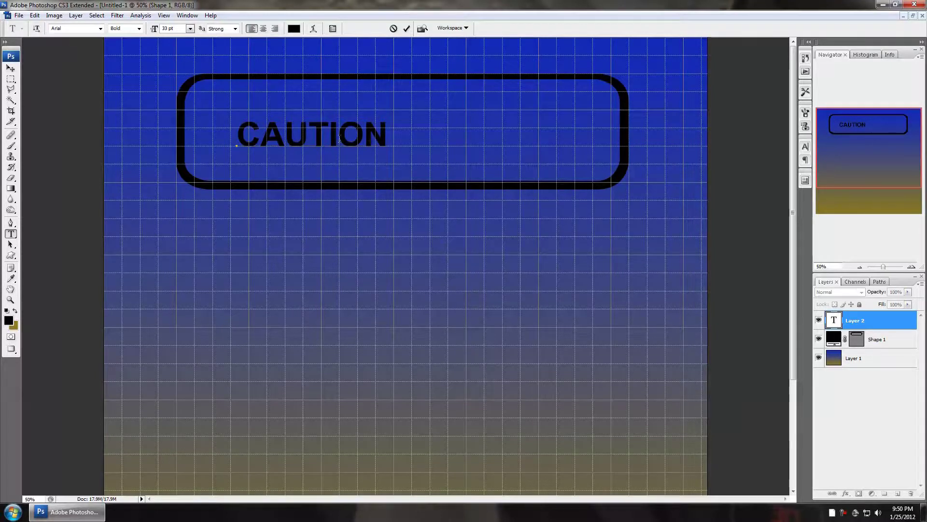
pyautogui.click(869, 320)
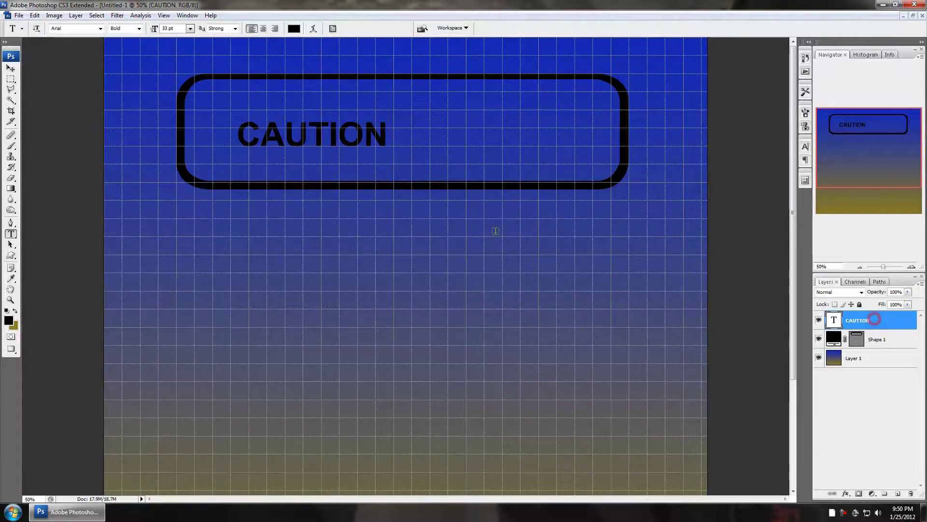
pyautogui.click(100, 29)
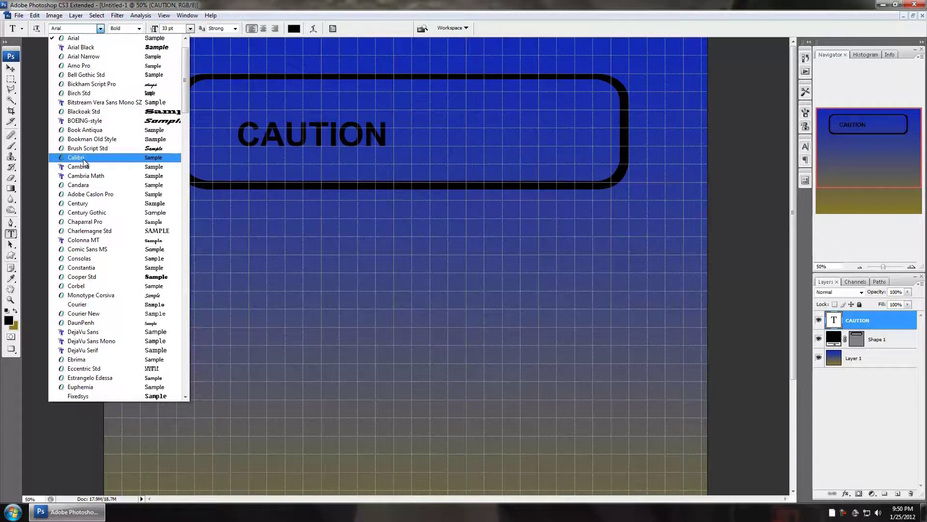
pyautogui.click(457, 4)
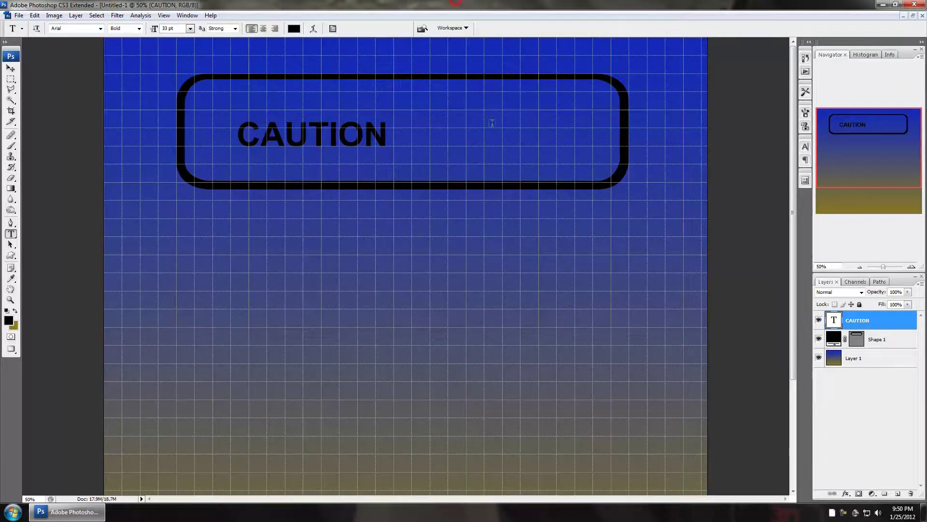
# Scale the CAUTION text proportionally to about 236% and reposition it so it fills the inside of the rounded frame
pyautogui.hotkey('ctrl', 't')
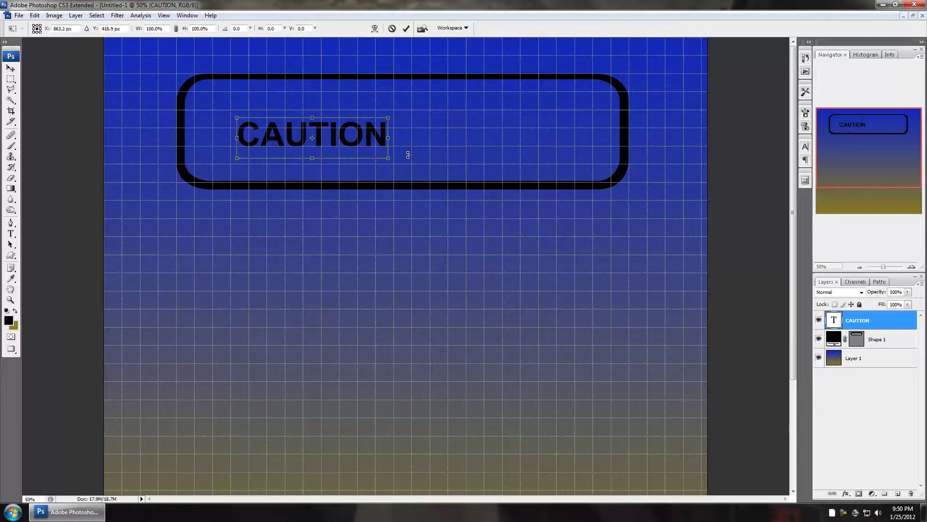
pyautogui.moveTo(391, 117); pyautogui.dragTo(531, 92)
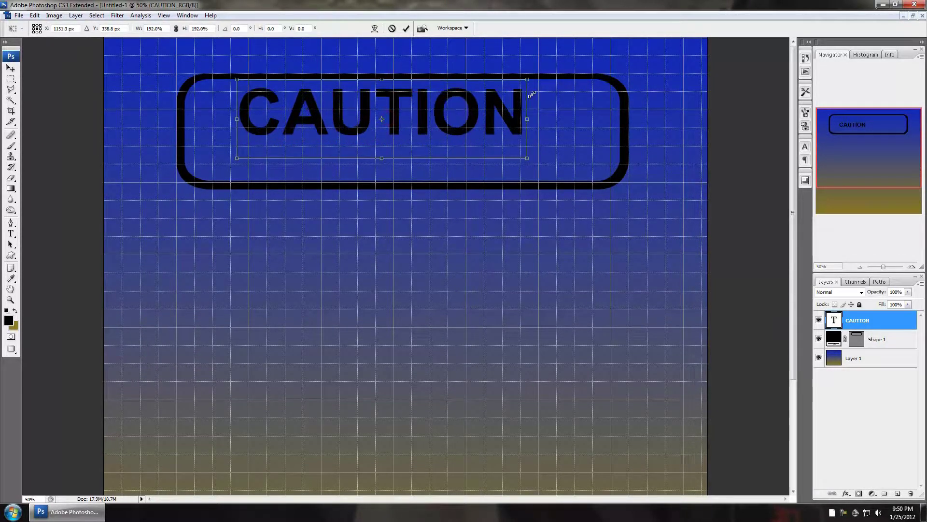
pyautogui.moveTo(437, 136); pyautogui.dragTo(419, 142)
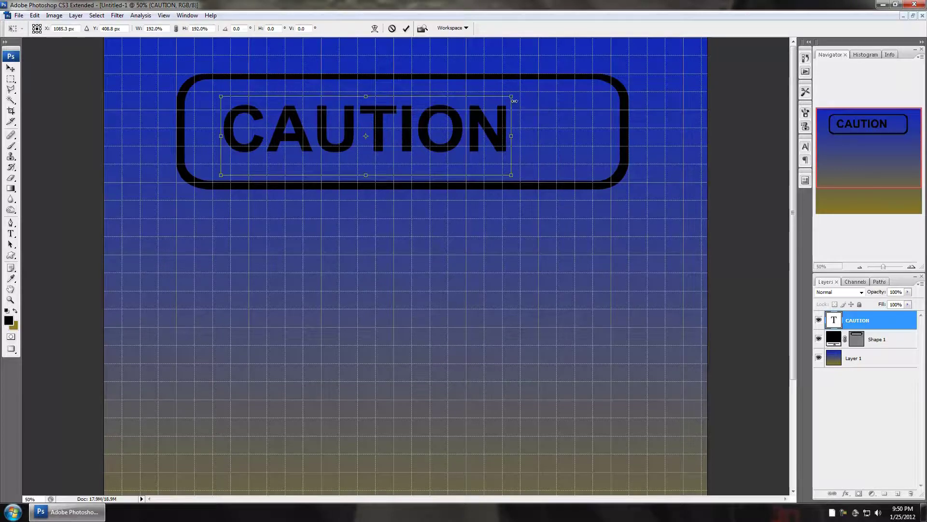
pyautogui.moveTo(511, 96); pyautogui.dragTo(578, 79)
pyautogui.moveTo(537, 109); pyautogui.dragTo(540, 116)
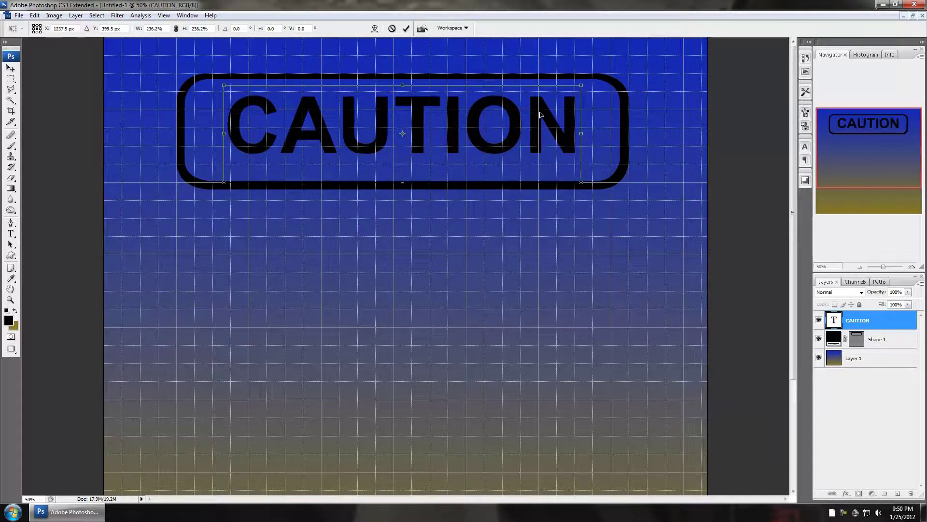
pyautogui.press('Return')
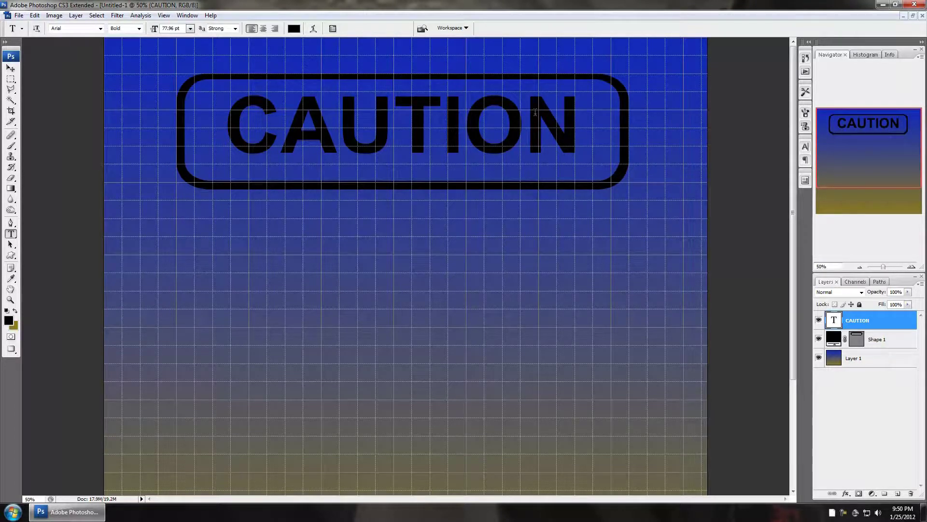
# Move the CAUTION text in small nudges to center it within the rounded frame
pyautogui.press('v')
pyautogui.moveTo(514, 117); pyautogui.dragTo(508, 120)
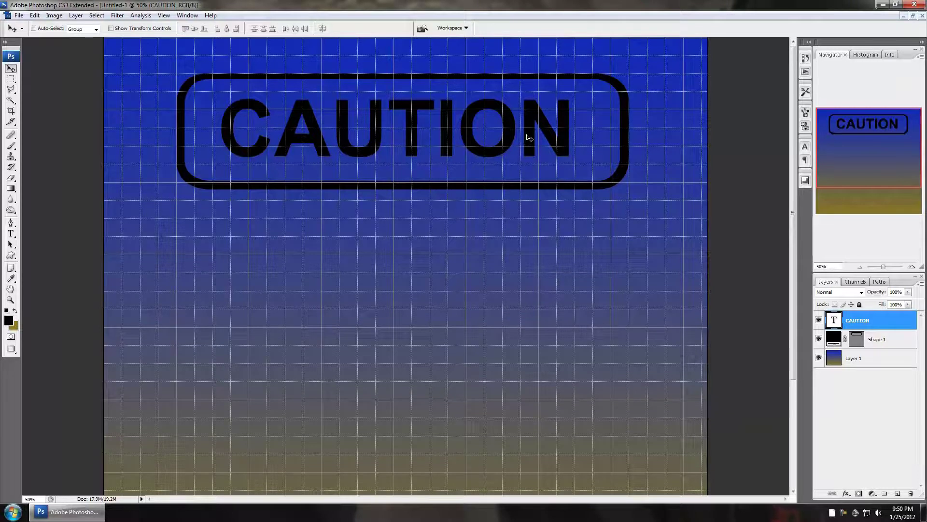
pyautogui.press('Right')
pyautogui.press('Right')
pyautogui.press('Right')
pyautogui.press('Right')
pyautogui.press('Right')
pyautogui.press('Right')
pyautogui.press('Right')
pyautogui.press('Right')
pyautogui.press('Right')
pyautogui.press('Right')
pyautogui.press('Right')
pyautogui.press('Right')
pyautogui.press('Right')
pyautogui.press('Right')
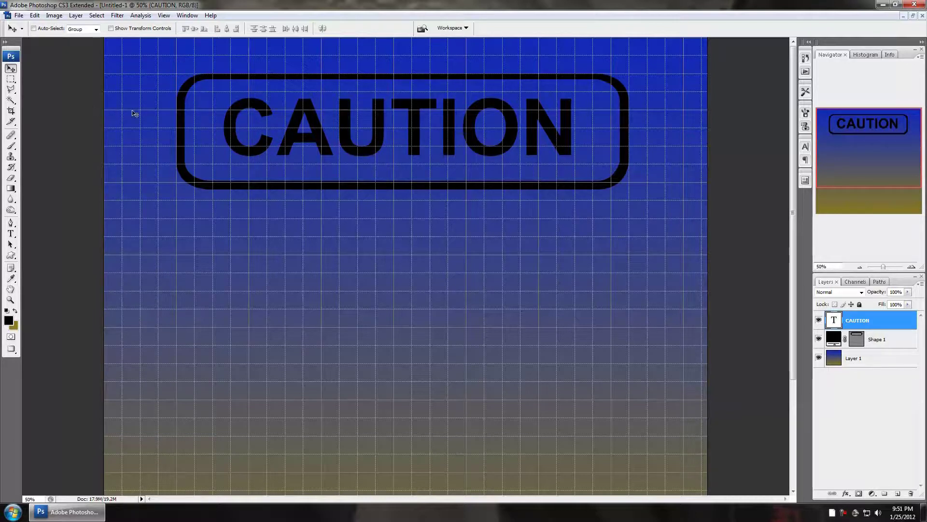
# Make a large rectangular marquee selection along the grid, surrounding the CAUTION frame and extending past the middle of the canvas
pyautogui.click(10, 79)
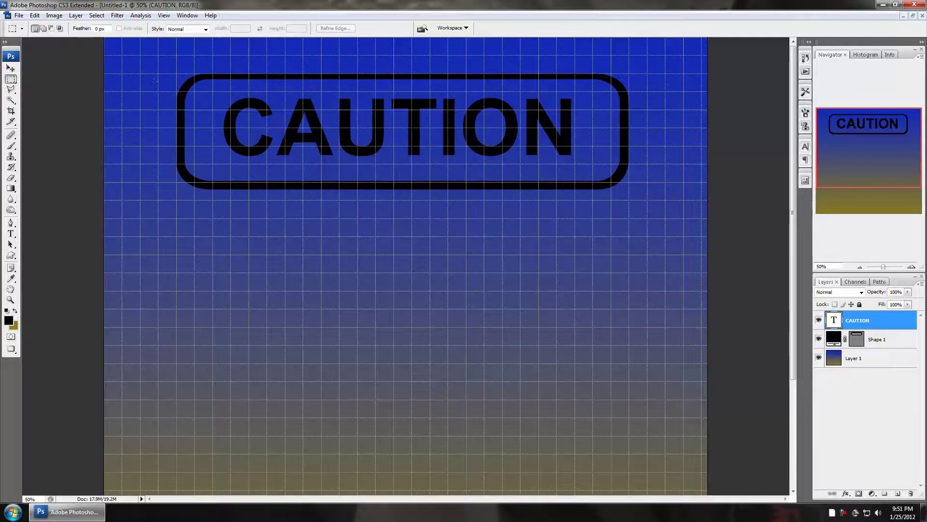
pyautogui.keyDown('alt'); pyautogui.click(335, 238); pyautogui.keyUp('alt')
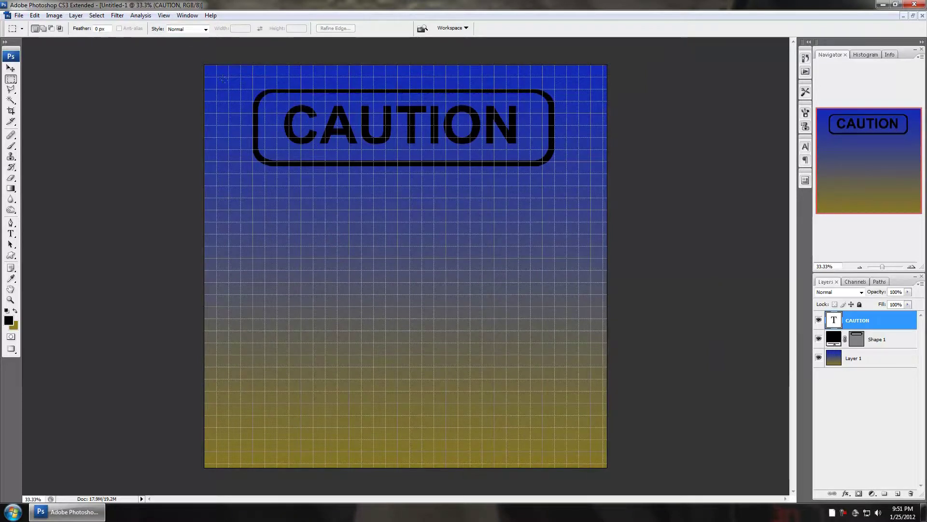
pyautogui.moveTo(218, 78); pyautogui.dragTo(426, 275)
pyautogui.moveTo(584, 427); pyautogui.dragTo(582, 383)
pyautogui.moveTo(597, 325); pyautogui.dragTo(588, 313)
pyautogui.moveTo(591, 313); pyautogui.dragTo(592, 315)
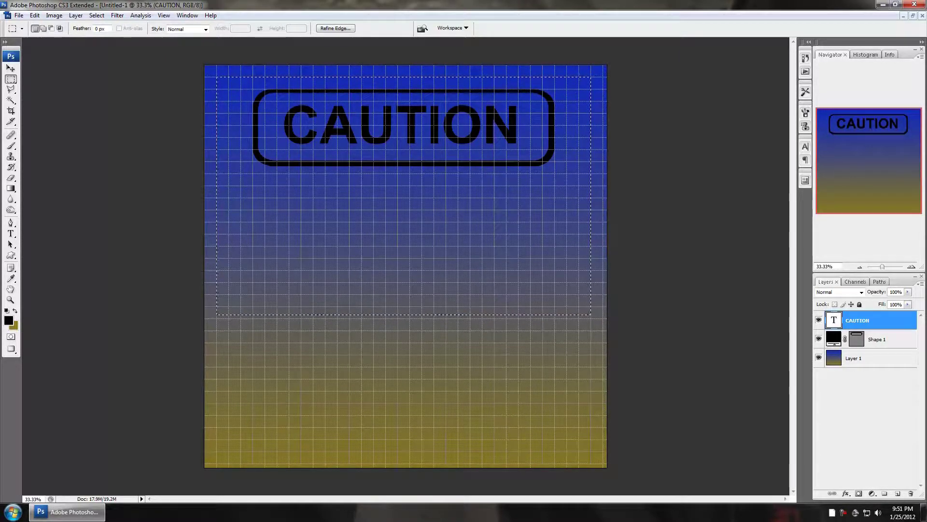
# Smooth the rectangular selection's corners with a sample radius of 50 pixels
pyautogui.click(93, 16)
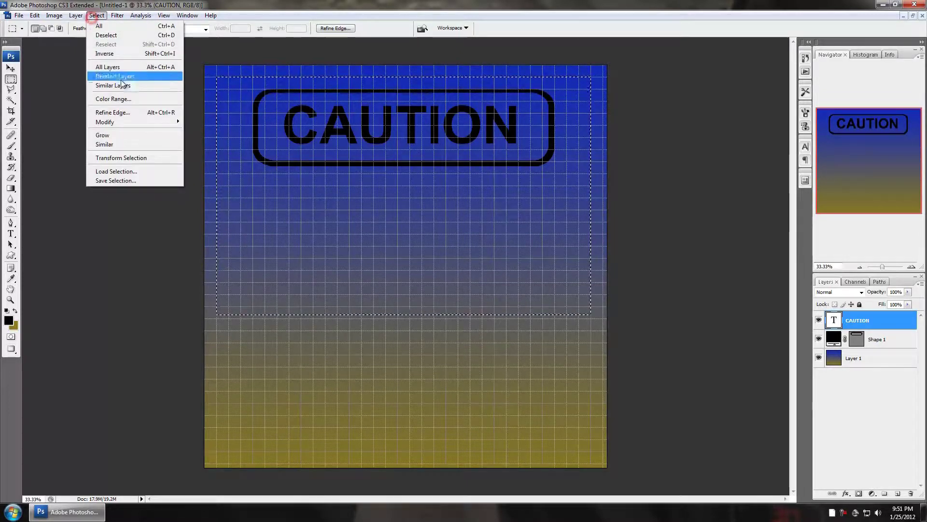
pyautogui.moveTo(117, 121)
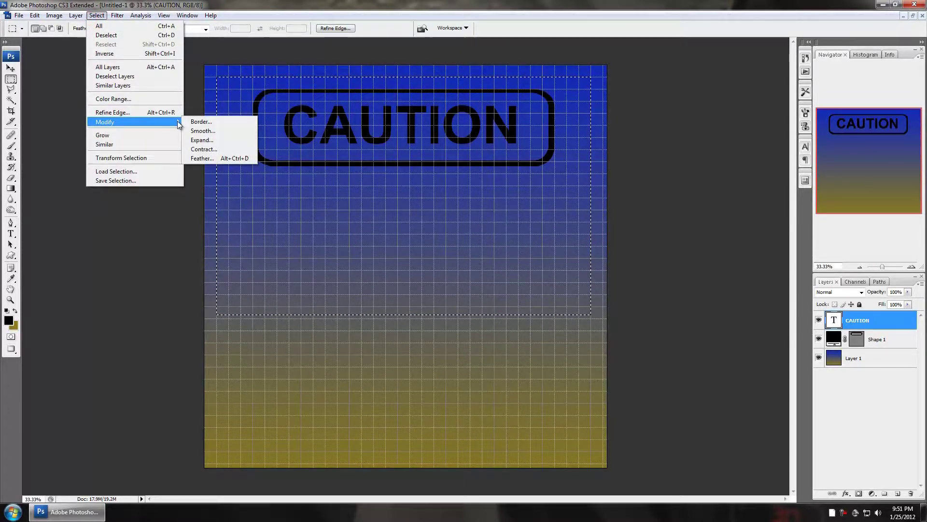
pyautogui.click(202, 130)
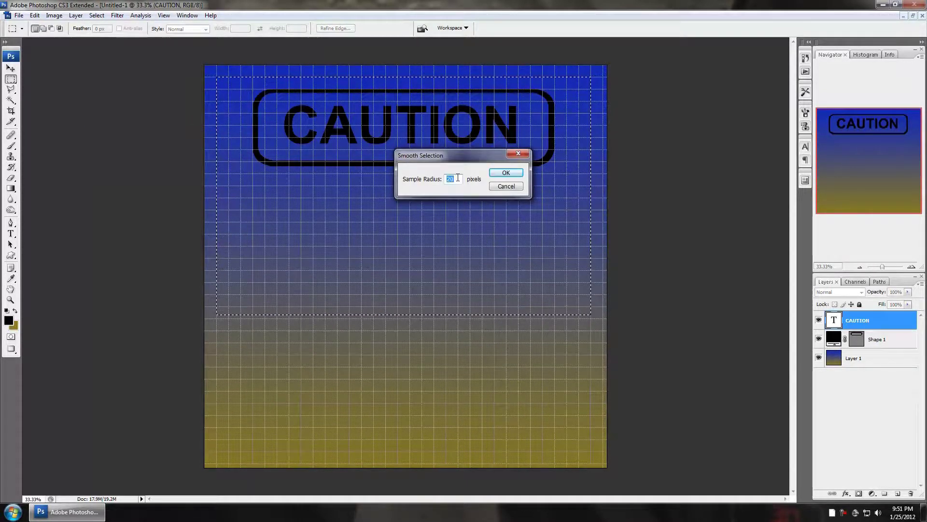
pyautogui.write('50')
pyautogui.click(505, 173)
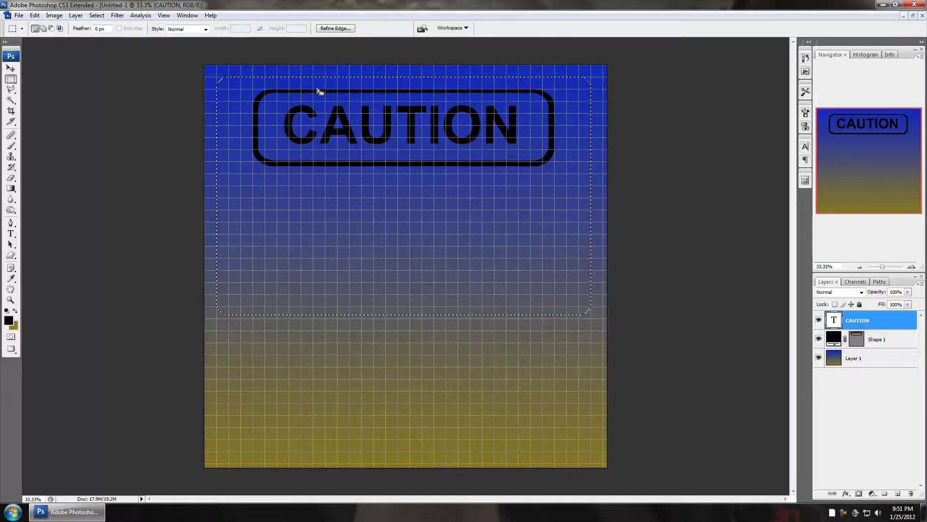
# Turn the selection into a 20-pixel border, fill it with black on a new layer, and deselect
pyautogui.click(96, 16)
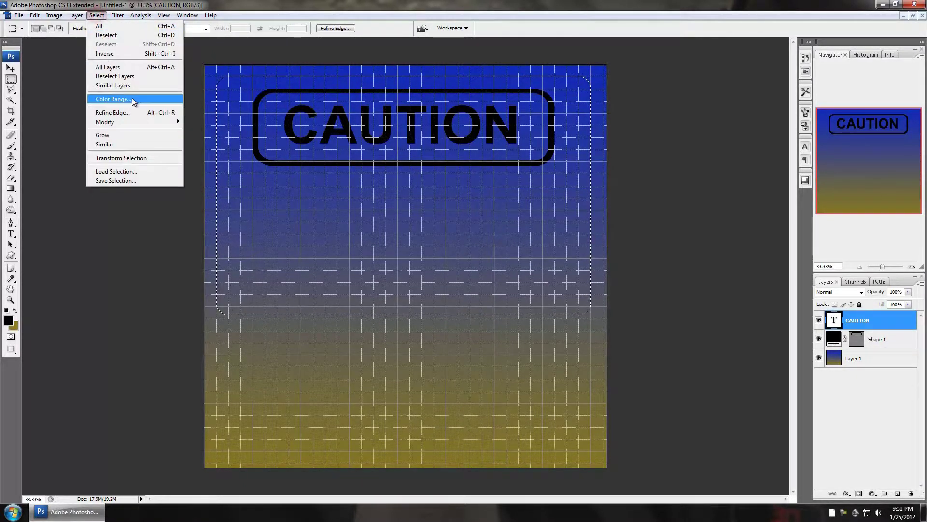
pyautogui.moveTo(121, 121)
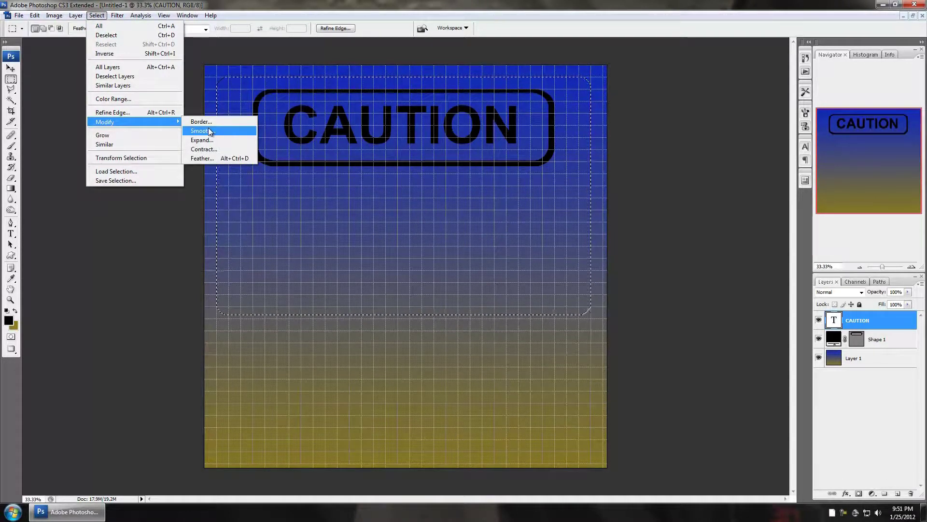
pyautogui.click(209, 123)
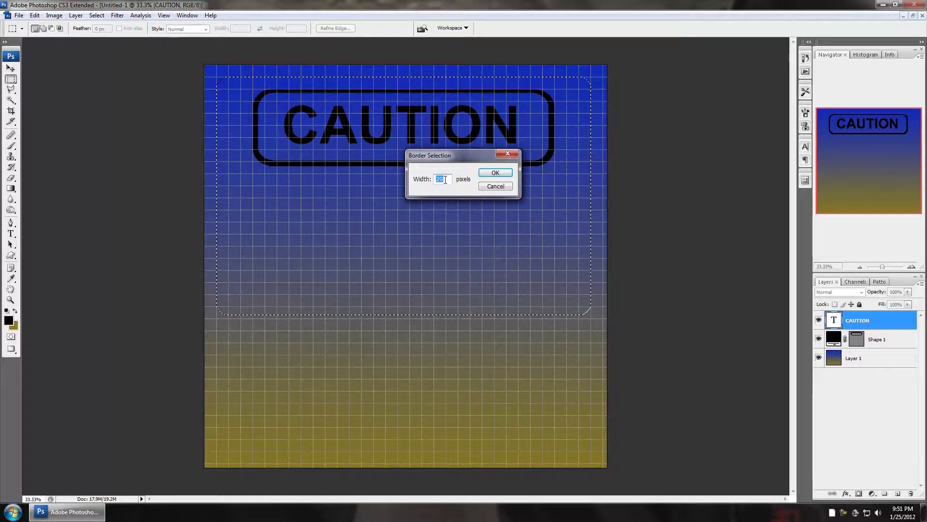
pyautogui.click(500, 173)
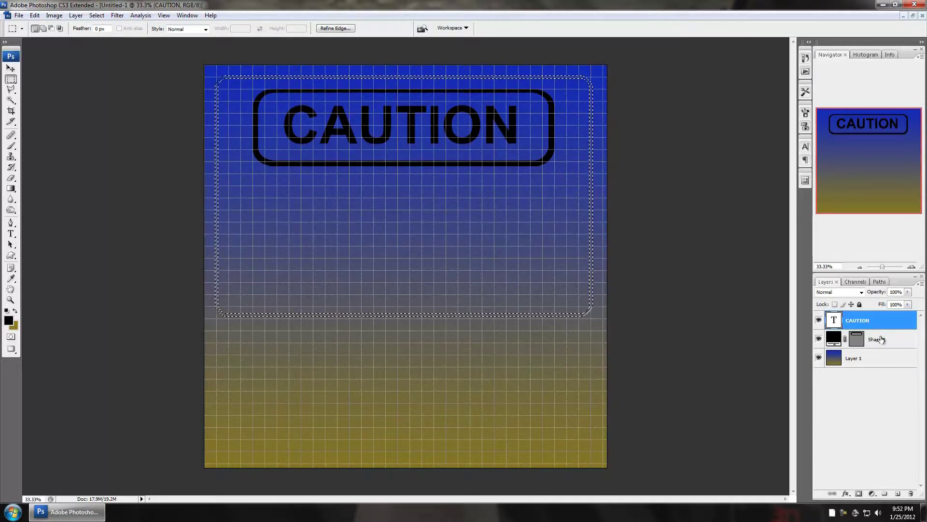
pyautogui.click(898, 493)
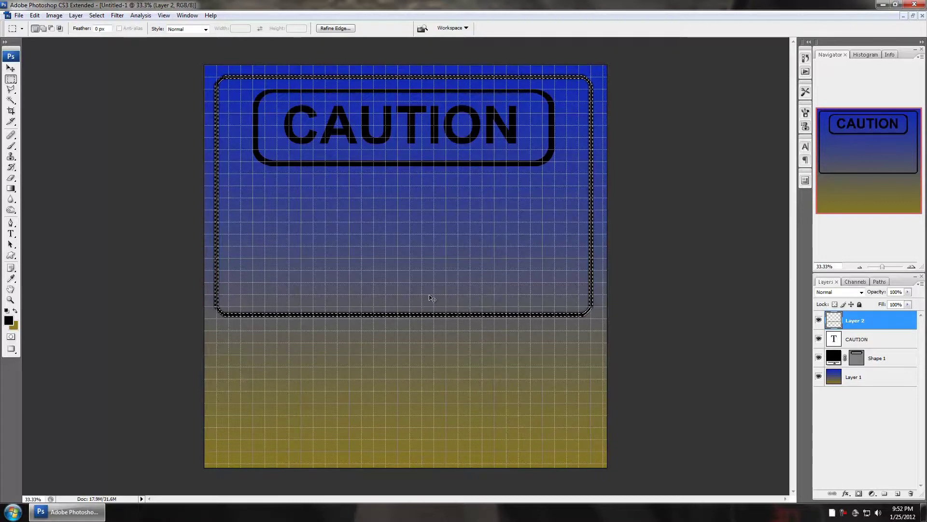
pyautogui.hotkey('ctrl', 'd')
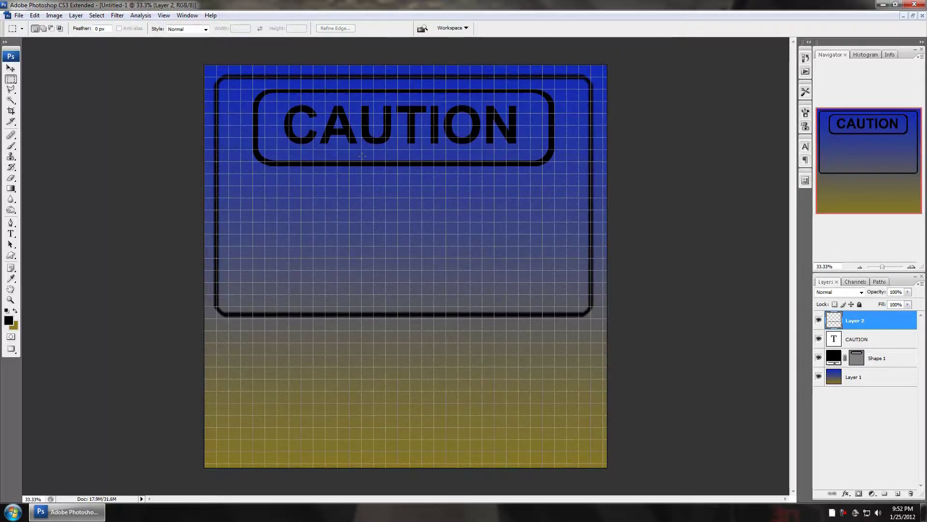
# Add the three-line text "DANTRIX TUTORIALS MAY / LEAD TO PHOTOSHOP / ADDICTION" in black Arial Bold, 33 pt, below the CAUTION frame
pyautogui.press('t')
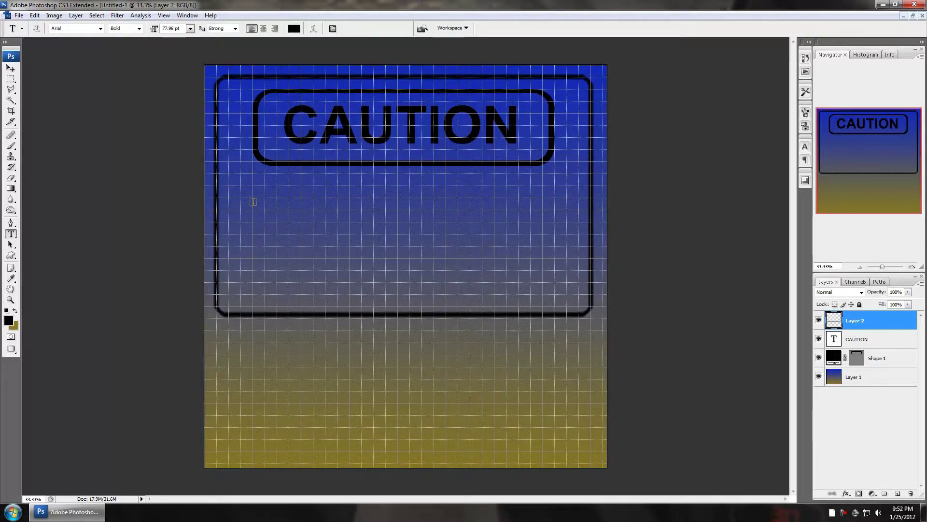
pyautogui.click(253, 202)
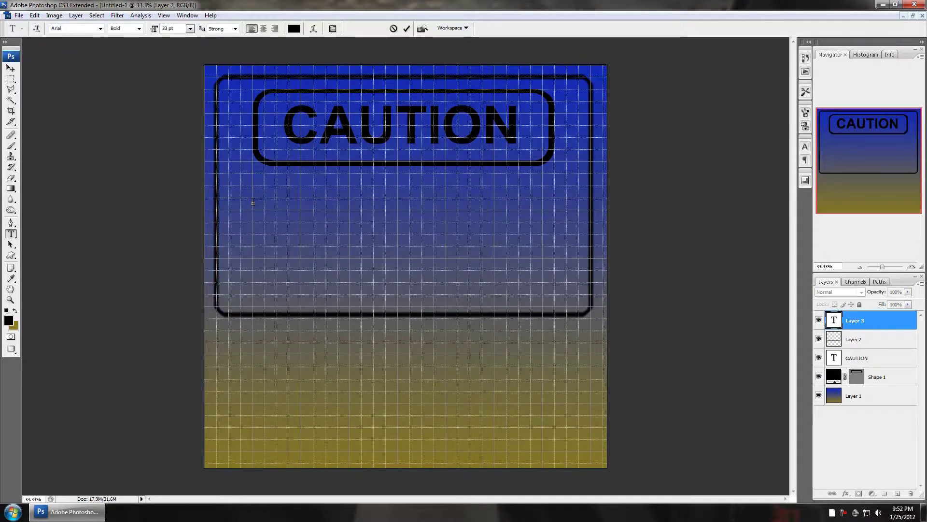
pyautogui.write('DANTRIX TUT')
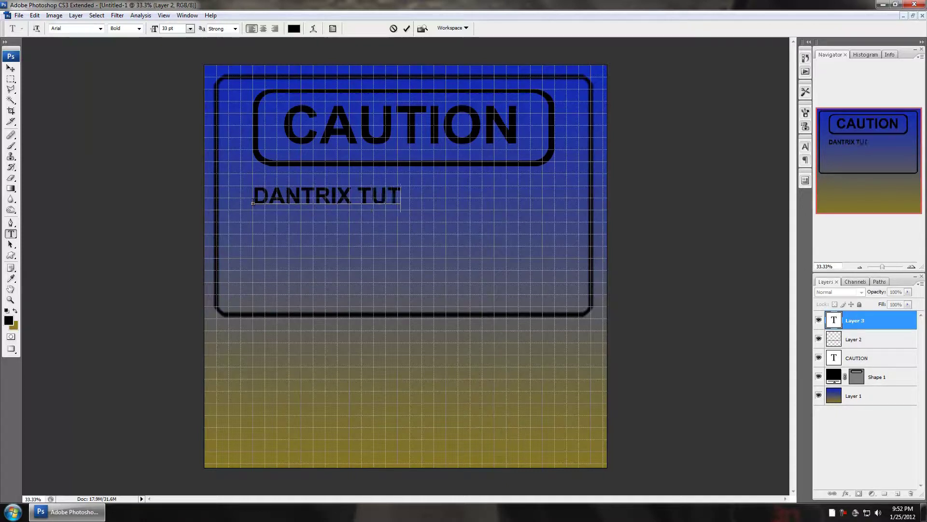
pyautogui.write('ORIALS')
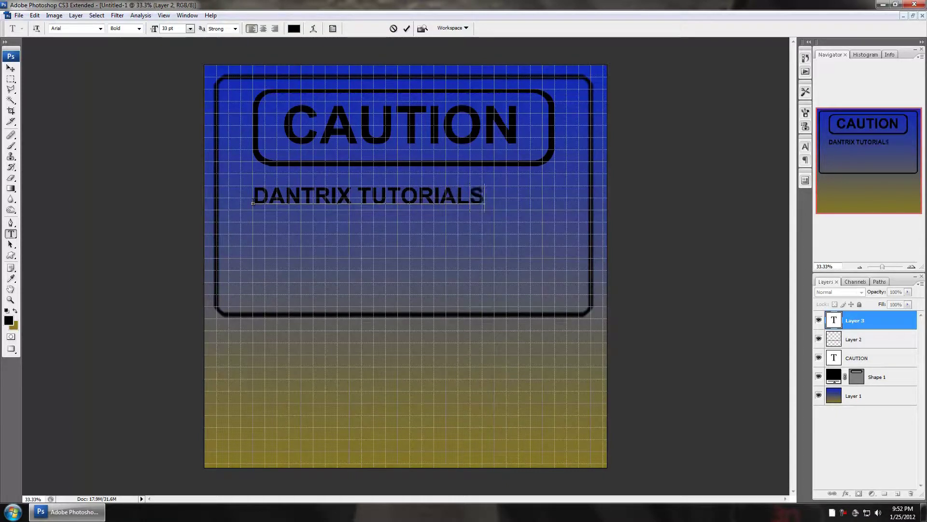
pyautogui.write(' MAY')
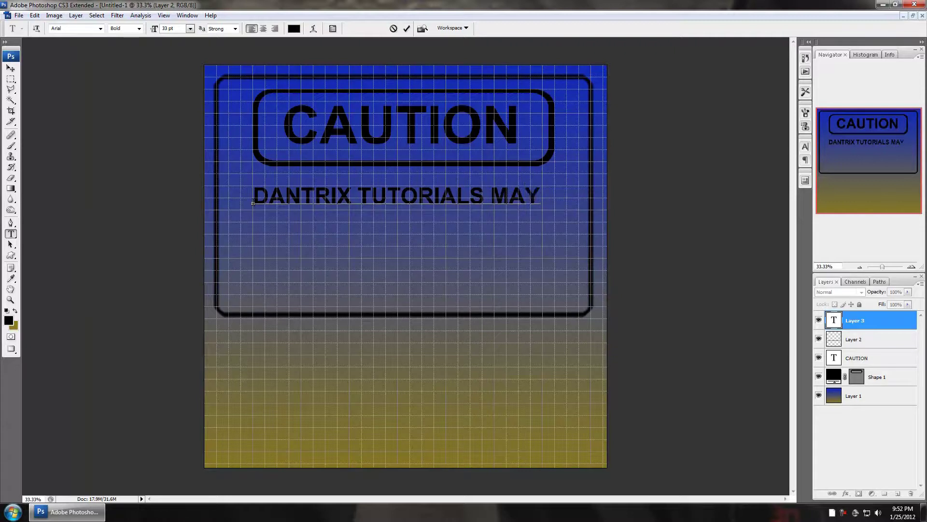
pyautogui.press('Return')
pyautogui.write('LEAD TO')
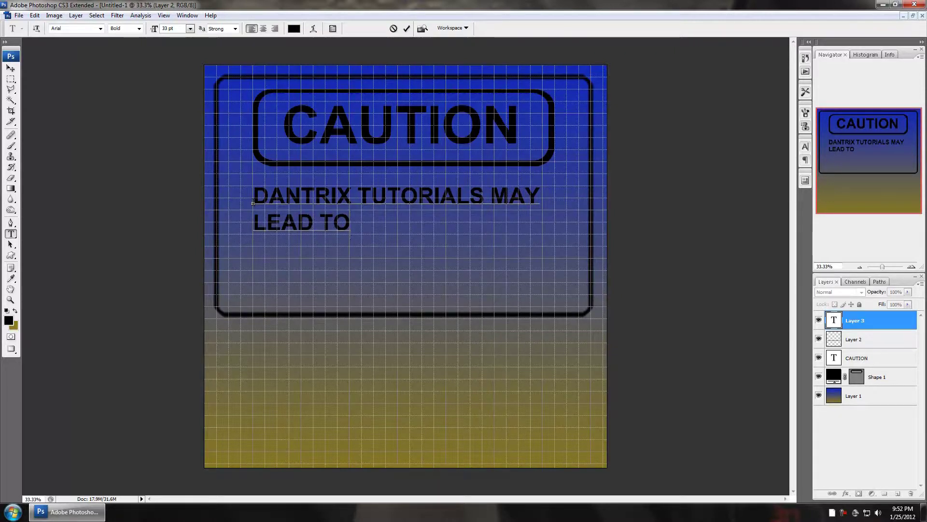
pyautogui.write(' PHOTOSHOP')
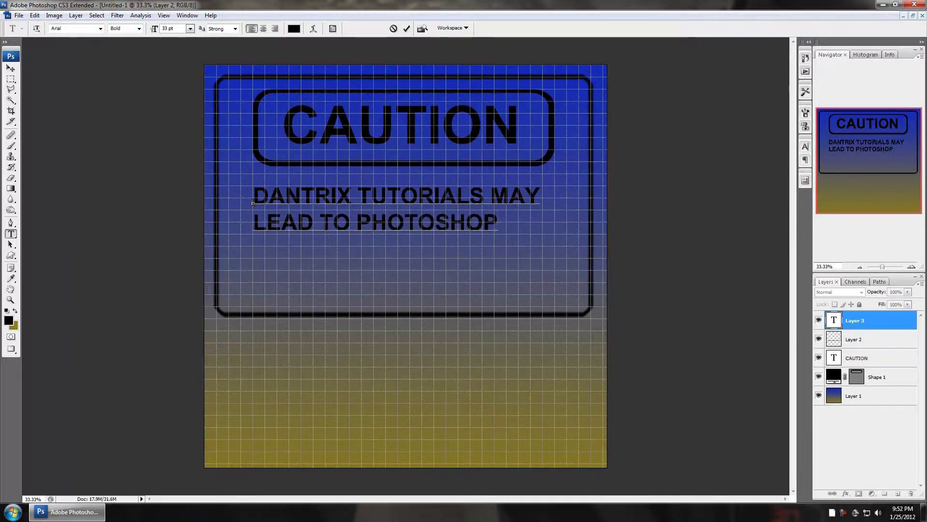
pyautogui.press('Return')
pyautogui.write('ADDICTION')
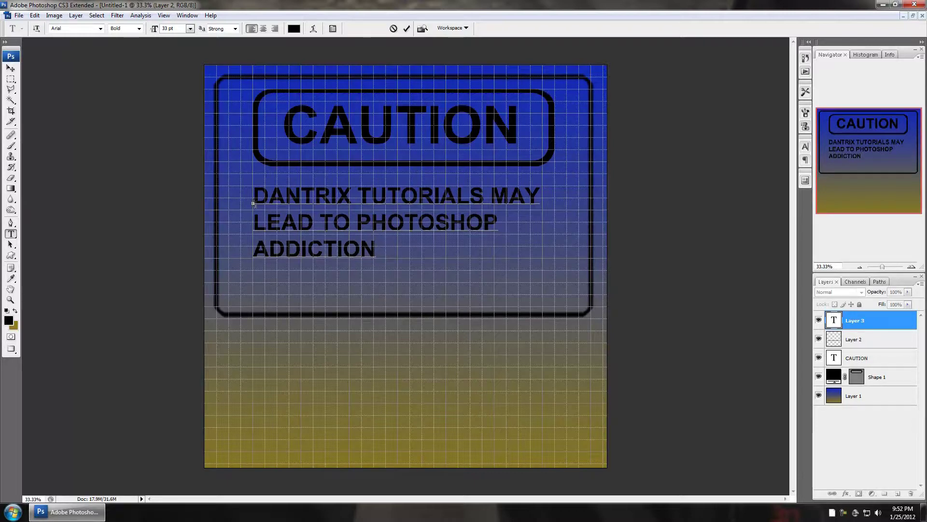
# Center-align the three-line text and move it to the middle of the outer border, beneath the CAUTION frame
pyautogui.hotkey('ctrl', 'a')
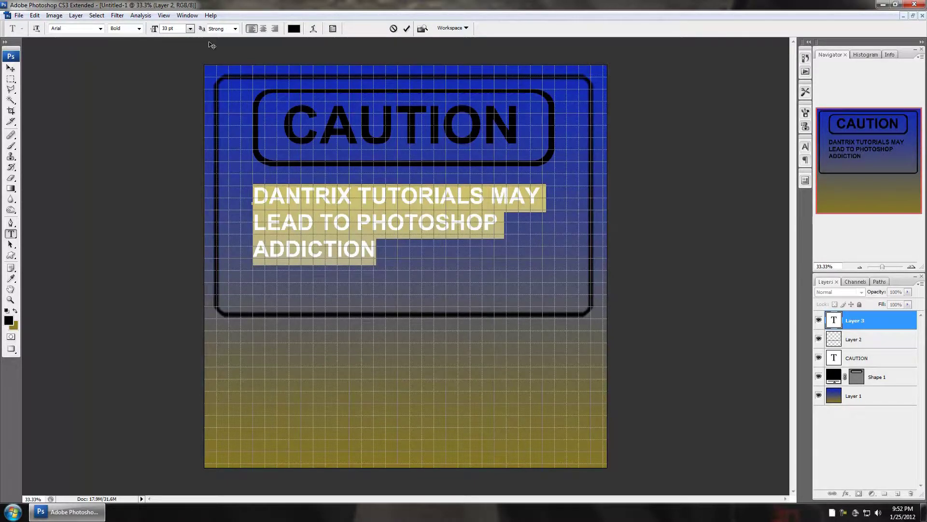
pyautogui.click(265, 29)
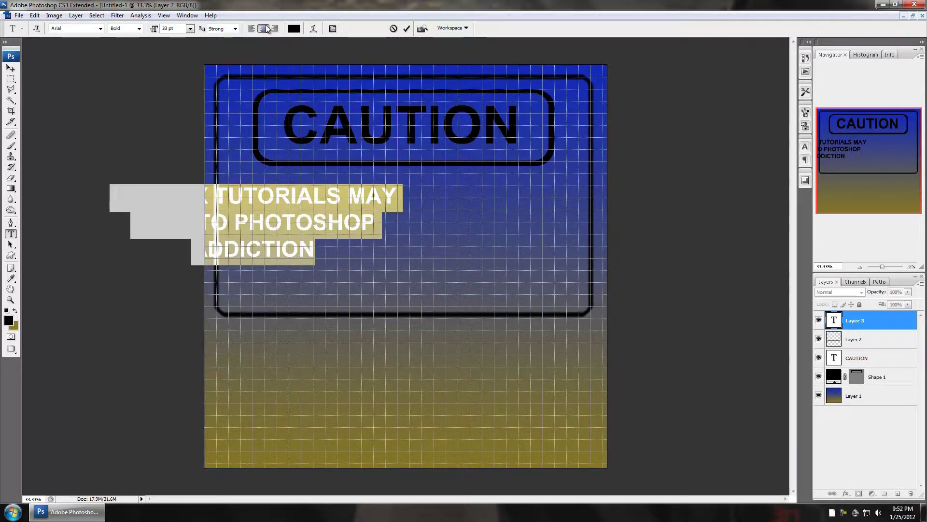
pyautogui.click(11, 68)
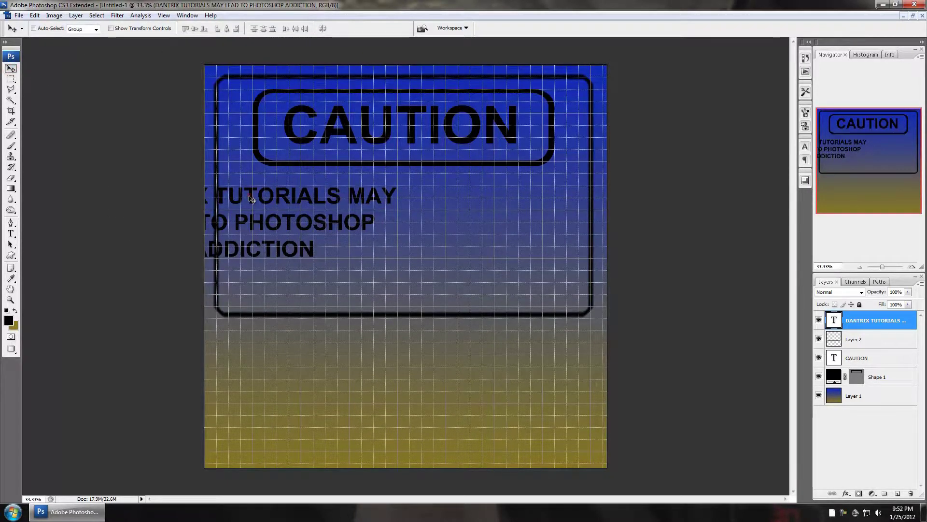
pyautogui.moveTo(250, 198); pyautogui.dragTo(401, 197)
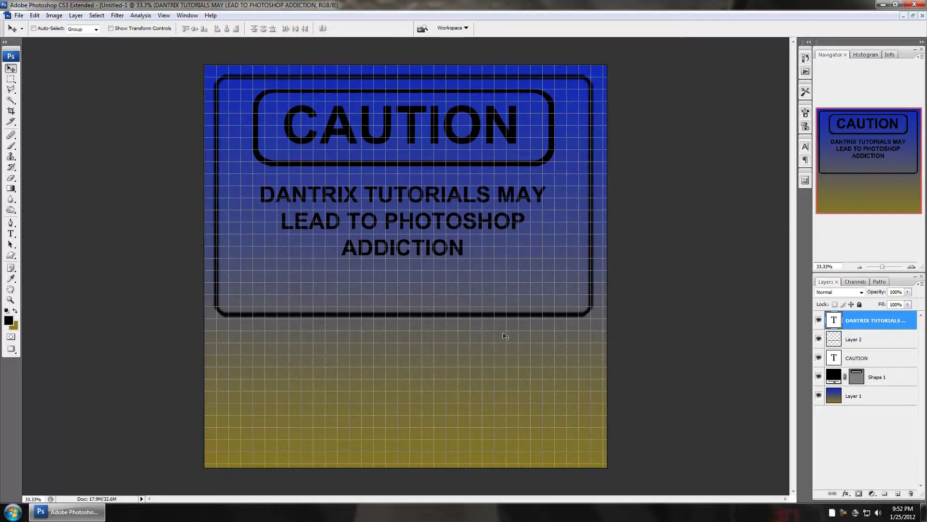
# Add the signature text "~ Turbine777" in Arial Bold, 33 pt, below the right part of the three-line message
pyautogui.press('t')
pyautogui.click(465, 289)
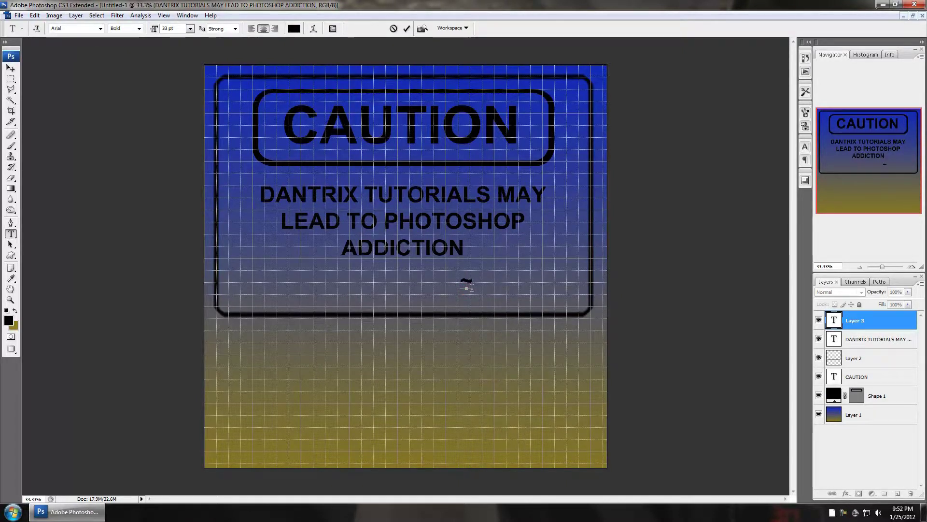
pyautogui.write('~ Turbine777')
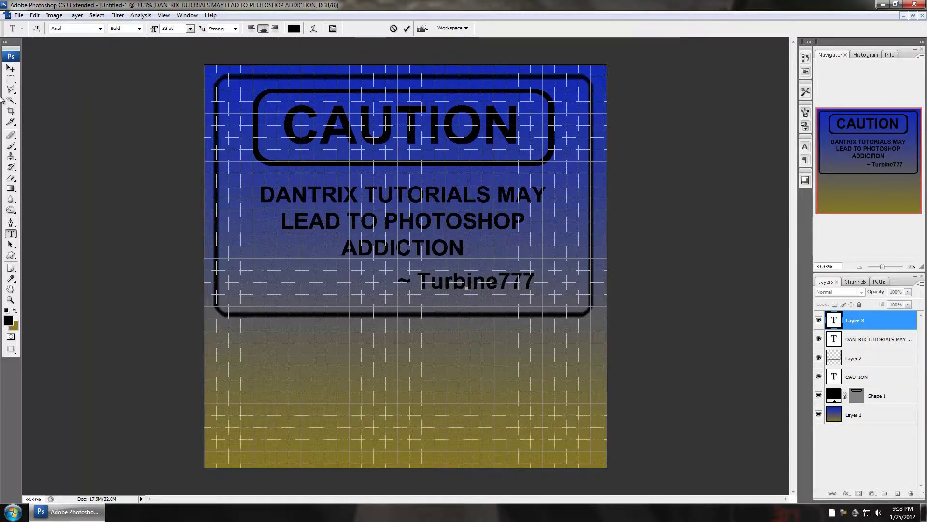
pyautogui.click(11, 68)
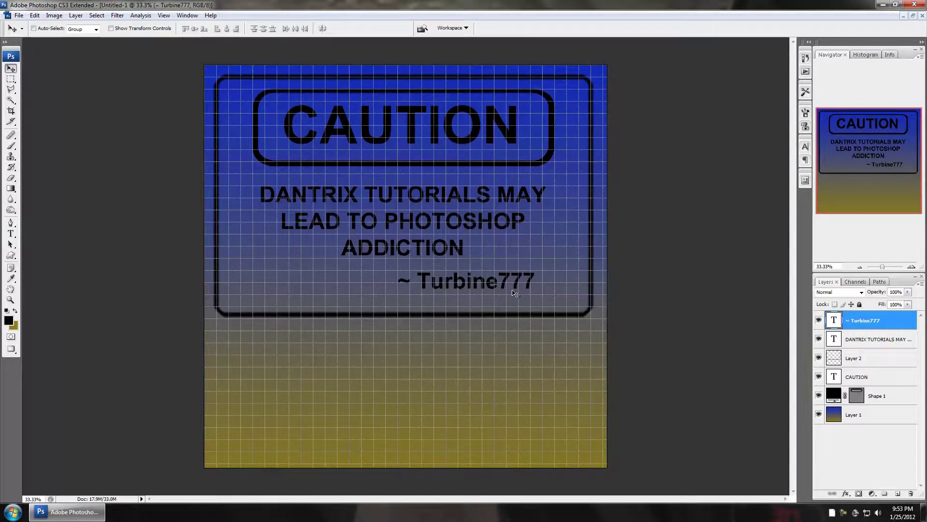
# Scale the signature text down and place it just beneath the end of the three-line warning message
pyautogui.hotkey('ctrl', 't')
pyautogui.moveTo(536, 269); pyautogui.dragTo(511, 266)
pyautogui.press('Return')
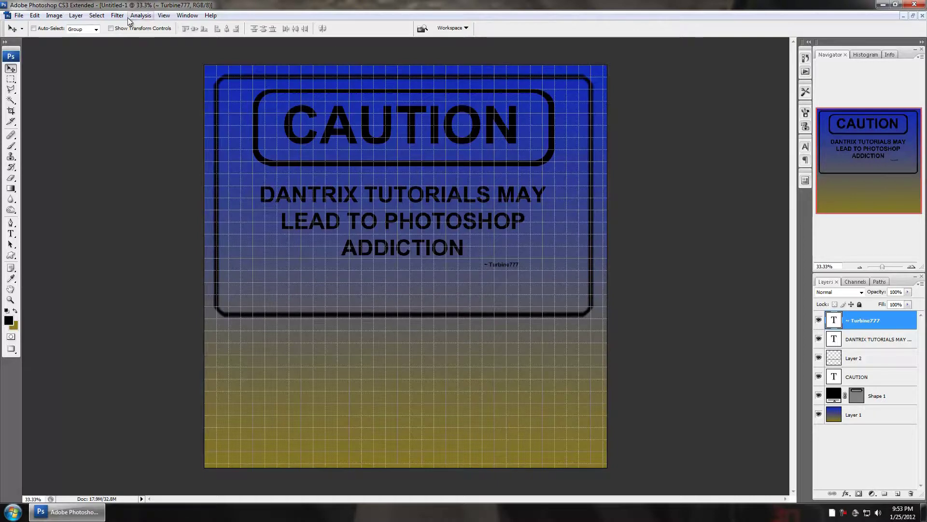
# Hide the grid and the blue-to-gold gradient layer so the decal sits on transparency
pyautogui.click(164, 16)
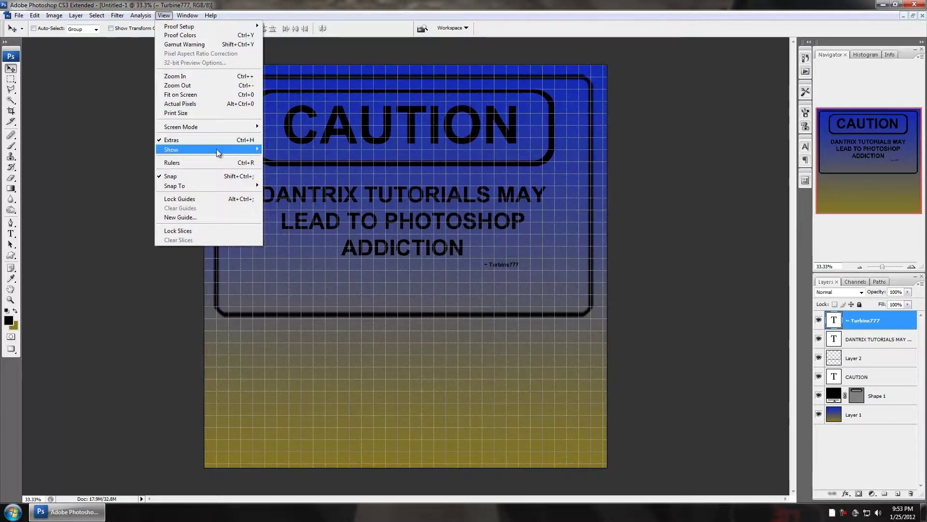
pyautogui.moveTo(216, 149)
pyautogui.click(291, 177)
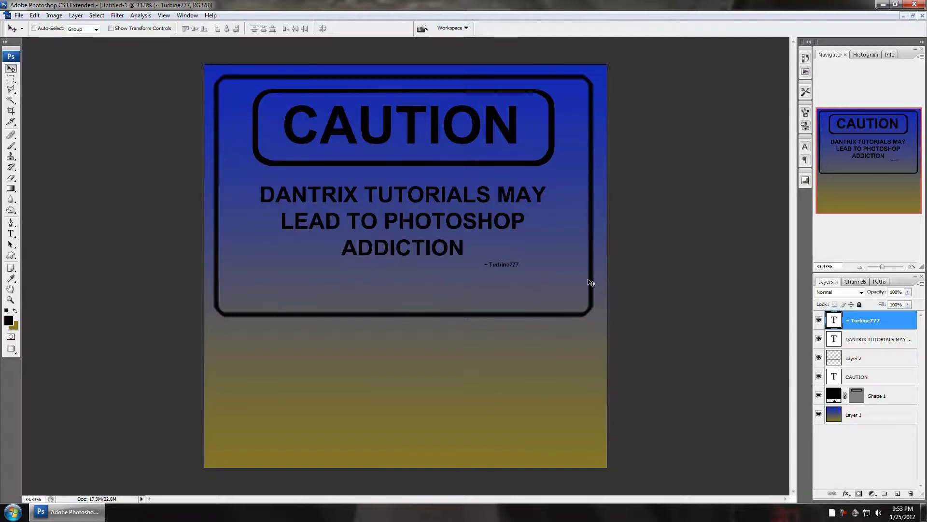
pyautogui.click(819, 415)
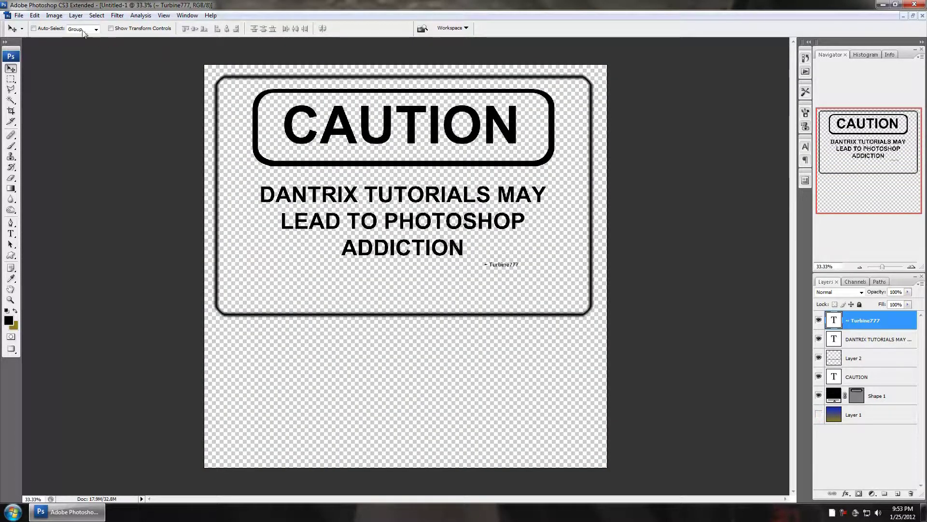
# Define the decal artwork as a brush preset named "DanTrix Caution"
pyautogui.click(35, 15)
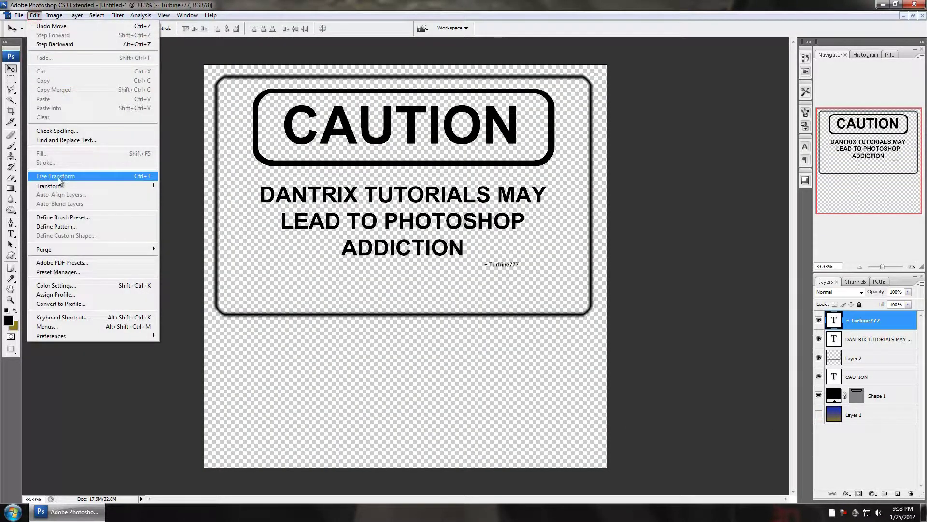
pyautogui.click(102, 219)
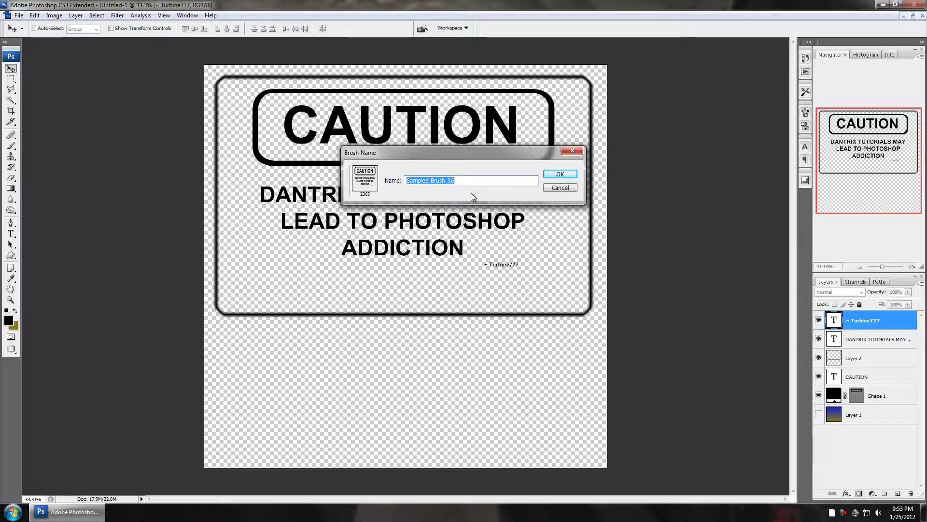
pyautogui.write('Datri')
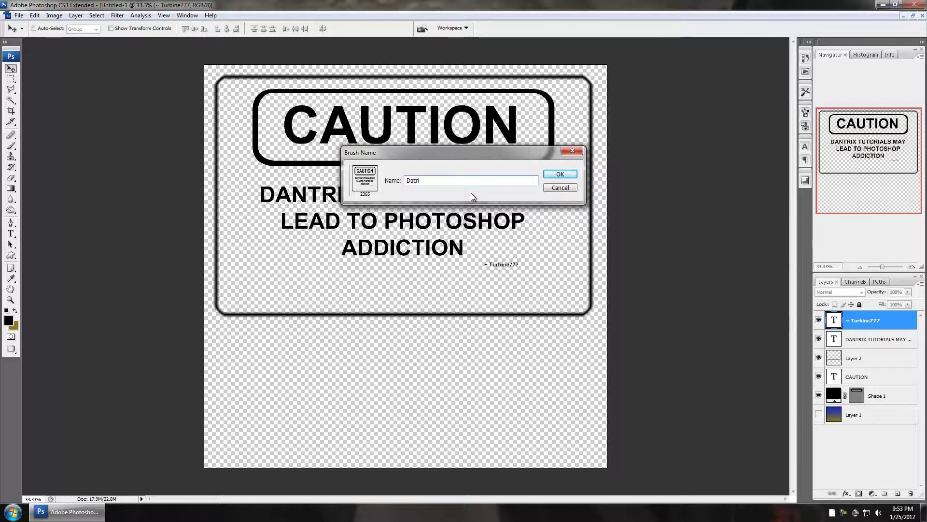
pyautogui.press('BackSpace')
pyautogui.press('BackSpace')
pyautogui.press('BackSpace')
pyautogui.write('n')
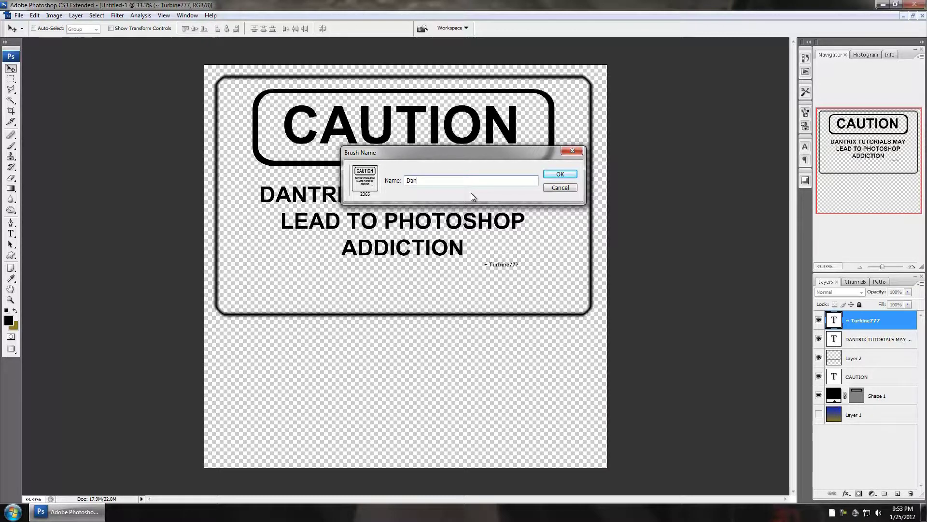
pyautogui.write('Trix Caution')
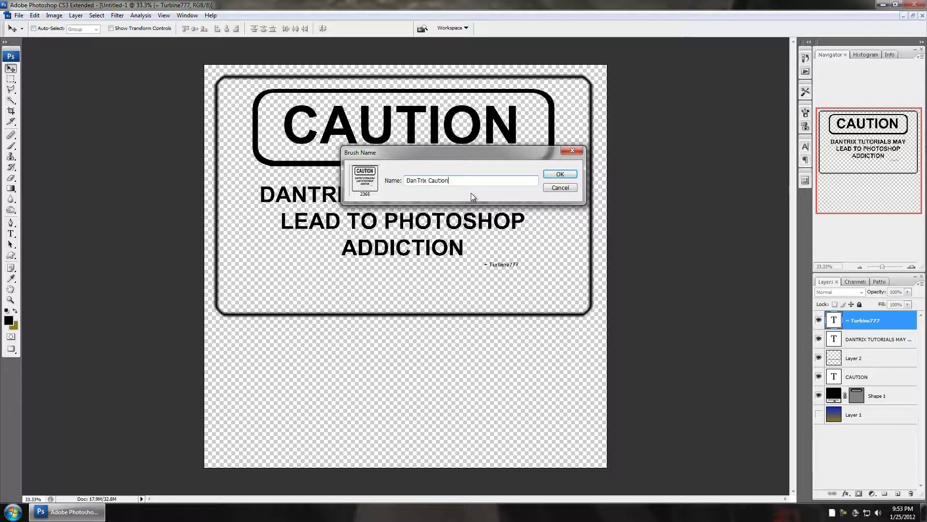
pyautogui.press('Return')
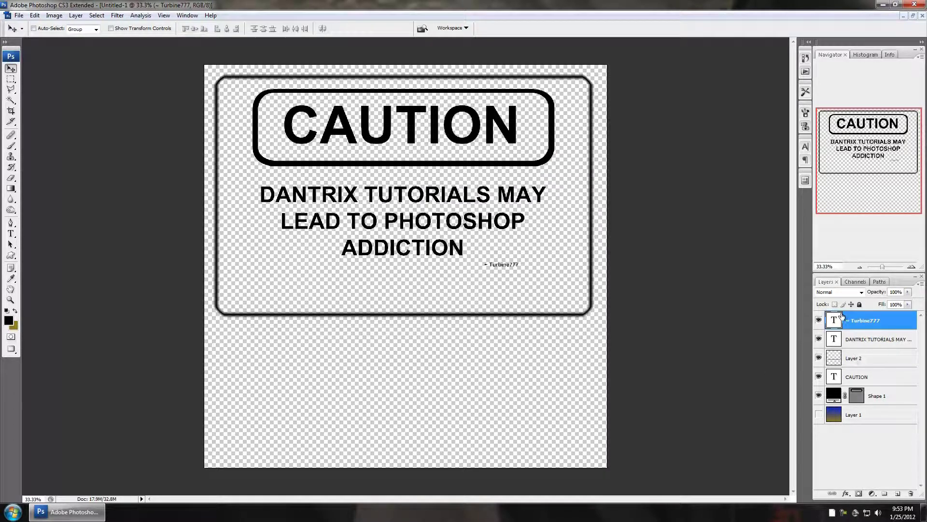
# Delete all the text, frame and border layers of the decal and show the gradient layer again
pyautogui.keyDown('shift'); pyautogui.click(895, 396); pyautogui.keyUp('shift')
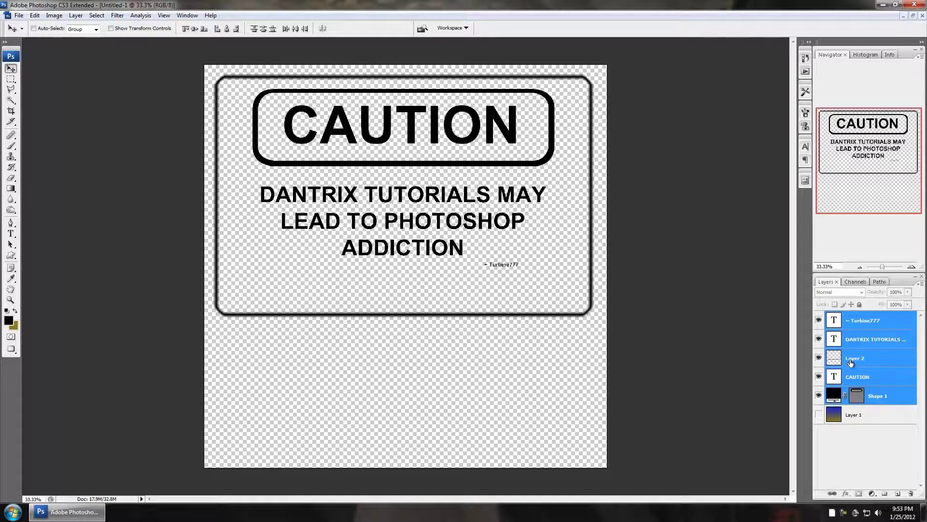
pyautogui.press('Delete')
pyautogui.click(818, 320)
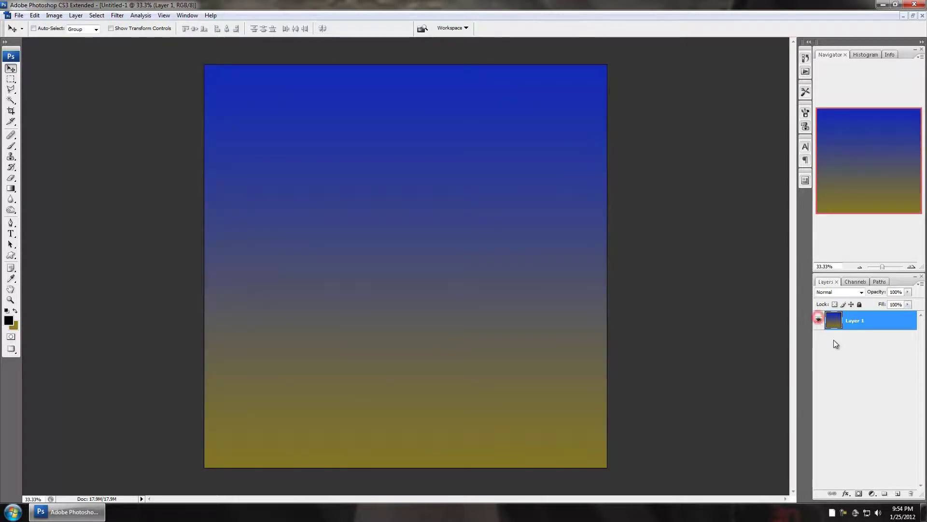
# Choose the 2365 px caution decal brush for the Brush tool
pyautogui.press('b')
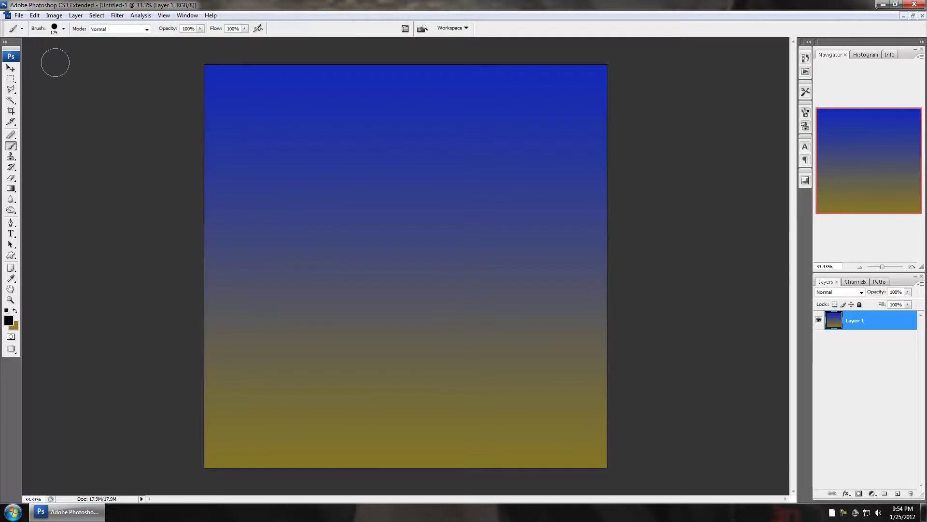
pyautogui.click(63, 30)
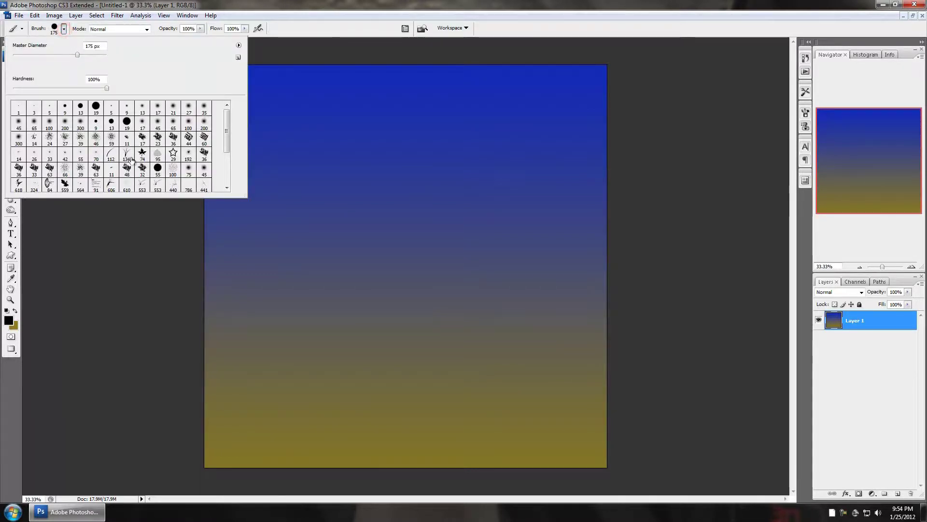
pyautogui.scroll(-4, 225, 134)
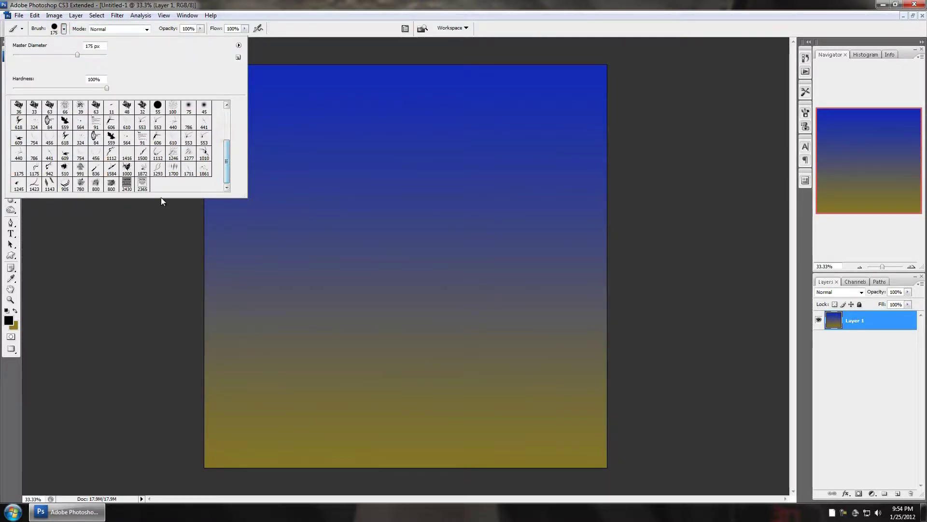
pyautogui.click(143, 185)
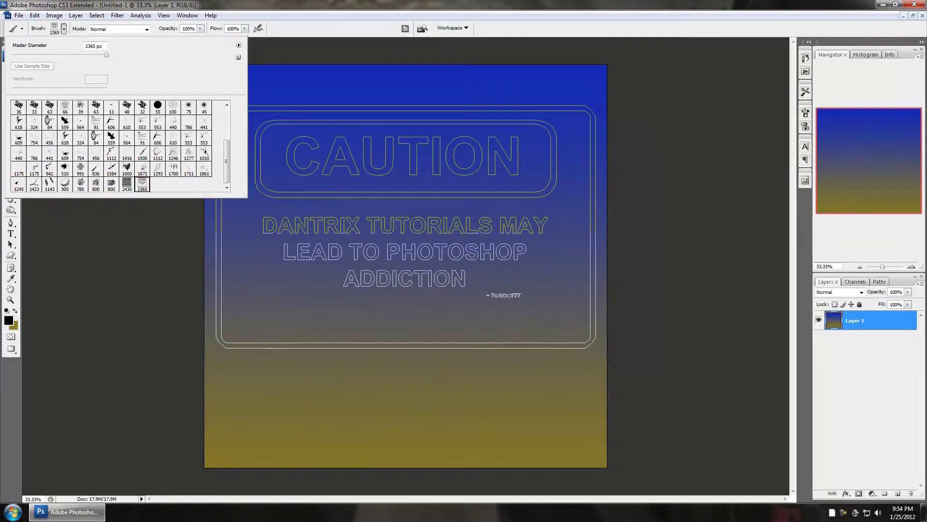
# Stamp the caution brush once in the middle of the gradient layer and undo the stamp
pyautogui.click(406, 227)
pyautogui.click(406, 227)
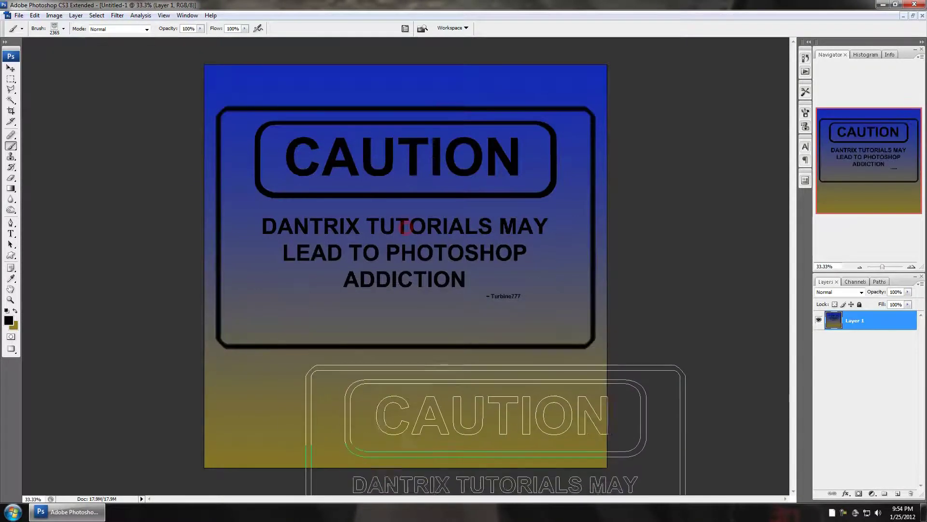
pyautogui.hotkey('ctrl', 'z')
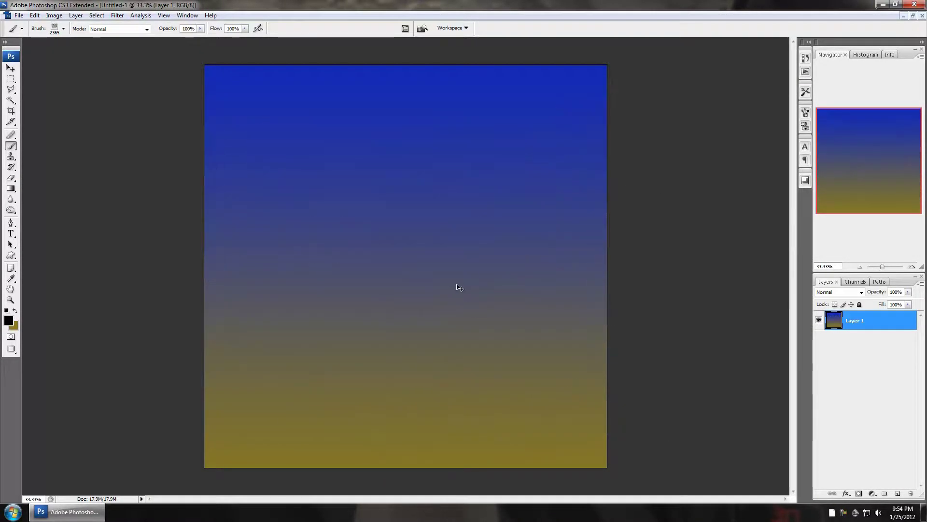
# Add a new layer above the gradient, reduce the caution brush to 600 px, and stamp it once near the canvas's upper-left corner
pyautogui.click(900, 495)
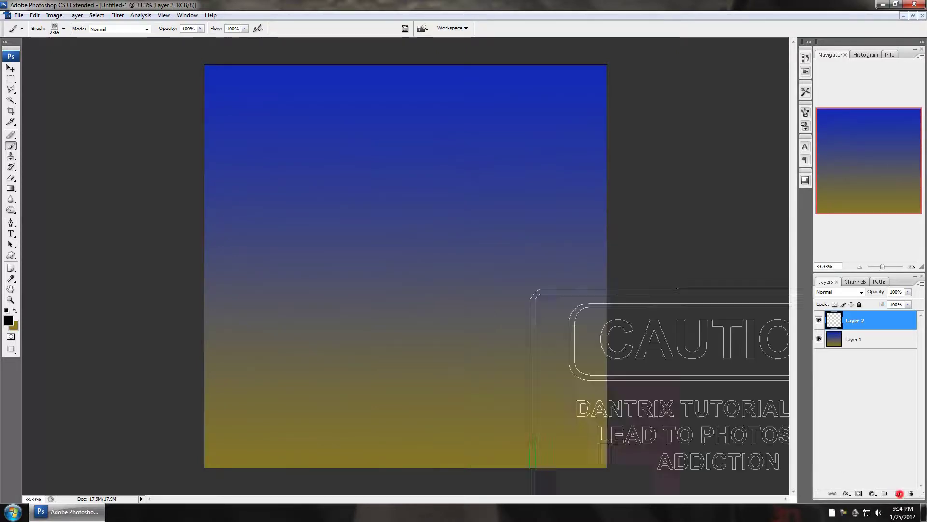
pyautogui.press('[')
pyautogui.press('[')
pyautogui.press('[')
pyautogui.press('[')
pyautogui.press('[')
pyautogui.press('[')
pyautogui.press('[')
pyautogui.press('[')
pyautogui.press('[')
pyautogui.press('[')
pyautogui.press('[')
pyautogui.press('[')
pyautogui.press('[')
pyautogui.press('[')
pyautogui.press('[')
pyautogui.press('[')
pyautogui.press('[')
pyautogui.press('[')
pyautogui.press('[')
pyautogui.press('[')
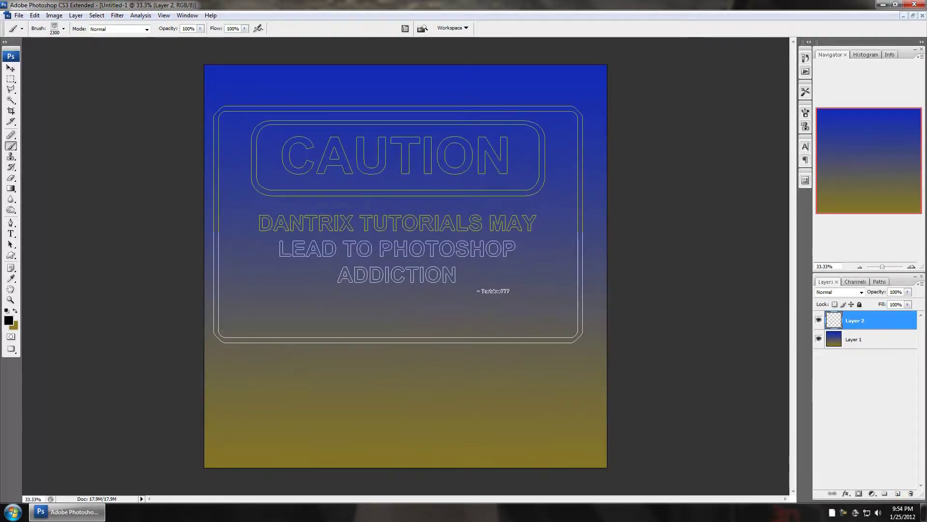
pyautogui.press(']')
pyautogui.press(']')
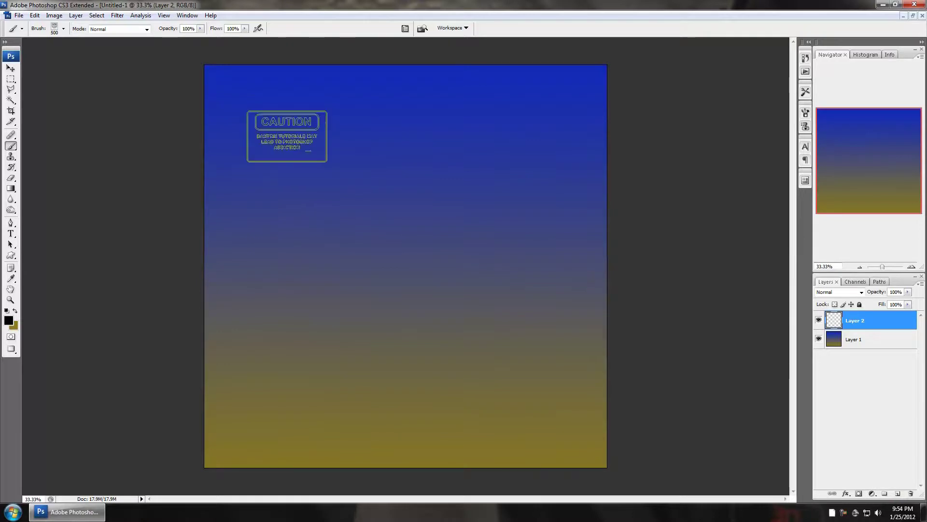
pyautogui.click(272, 111)
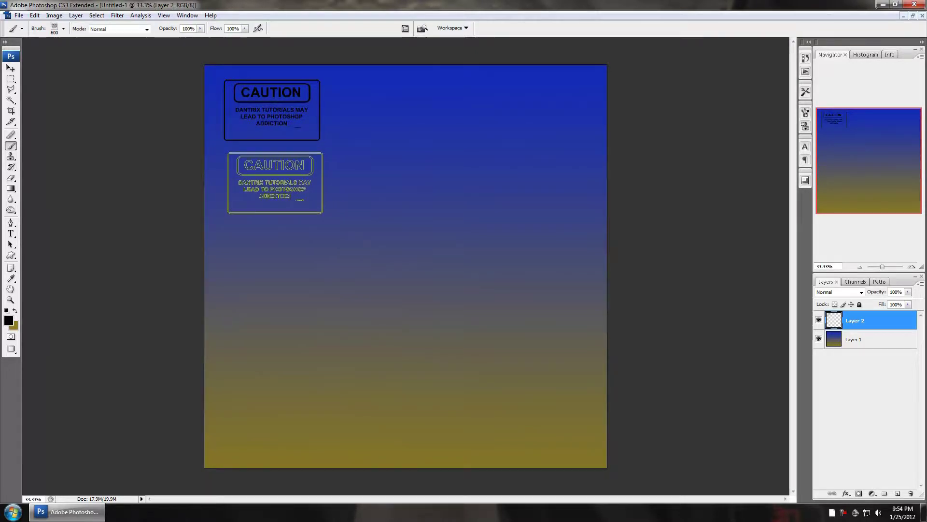
# Try continuous strokes with the caution brush across the canvas, and undo them together with the first small stamp
pyautogui.moveTo(271, 185)
pyautogui.mouseDown()
pyautogui.moveTo(308, 310)
pyautogui.moveTo(396, 235)
pyautogui.moveTo(404, 128)
pyautogui.moveTo(517, 253)
pyautogui.moveTo(449, 370)
pyautogui.moveTo(544, 390)
pyautogui.moveTo(554, 358)
pyautogui.moveTo(550, 379)
pyautogui.mouseUp()
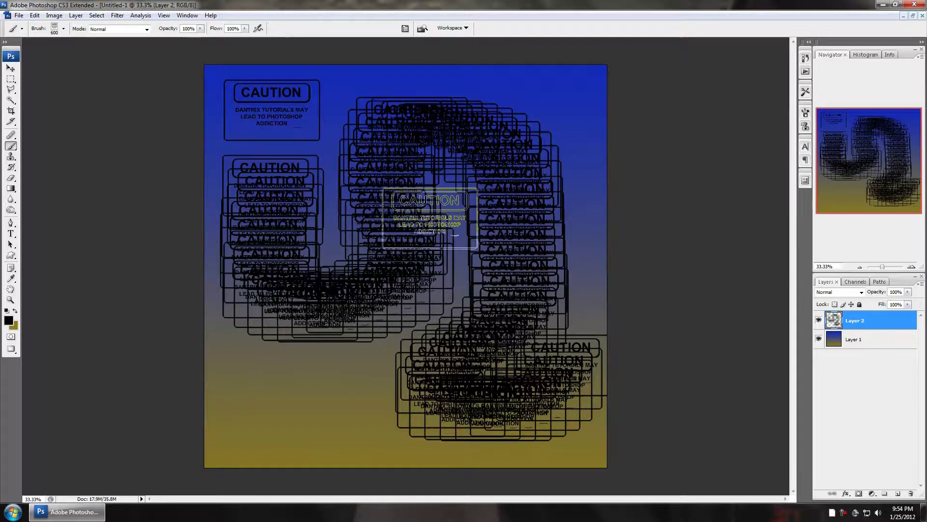
pyautogui.press('Delete')
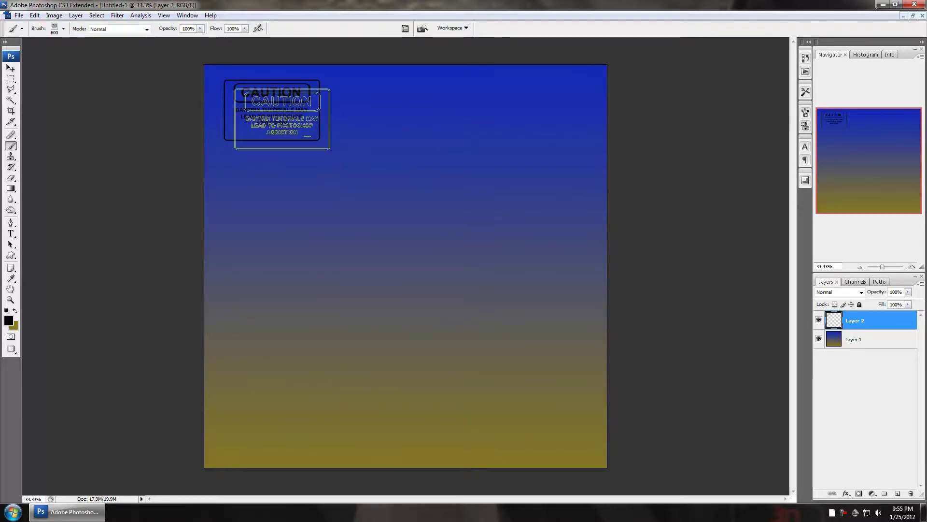
pyautogui.moveTo(282, 119); pyautogui.dragTo(523, 370)
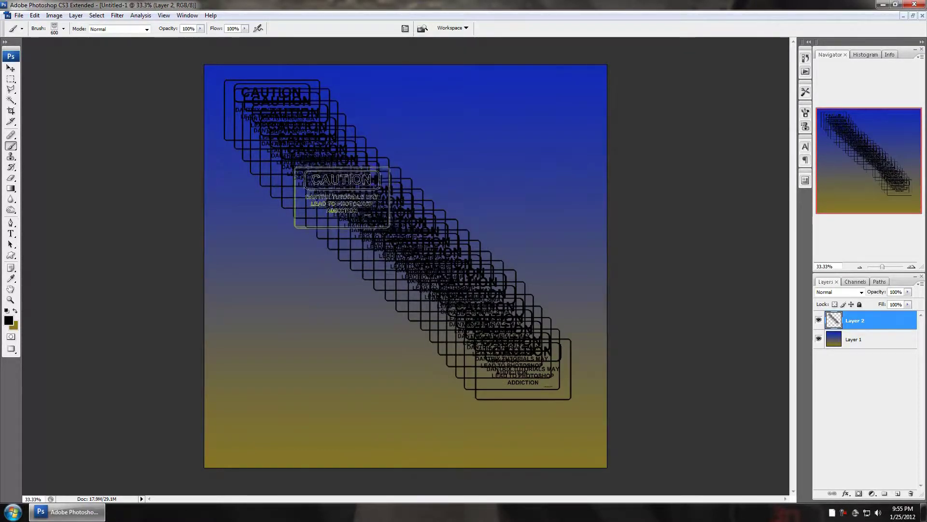
pyautogui.hotkey('ctrl', 'z')
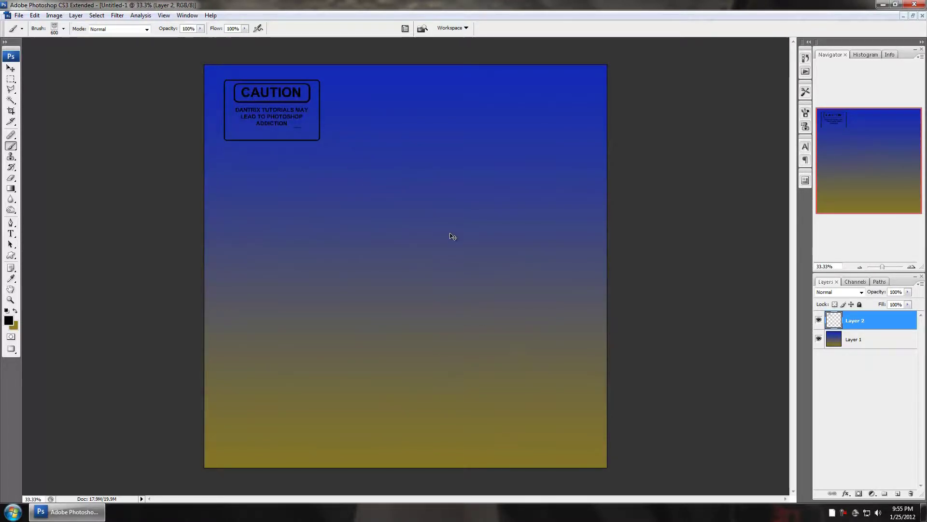
pyautogui.hotkey('ctrl', 'alt', 'z')
# Enlarge the caution brush to 2400 px and stamp the decal once in black across the middle of the new layer
pyautogui.press(']')
pyautogui.press(']')
pyautogui.press(']')
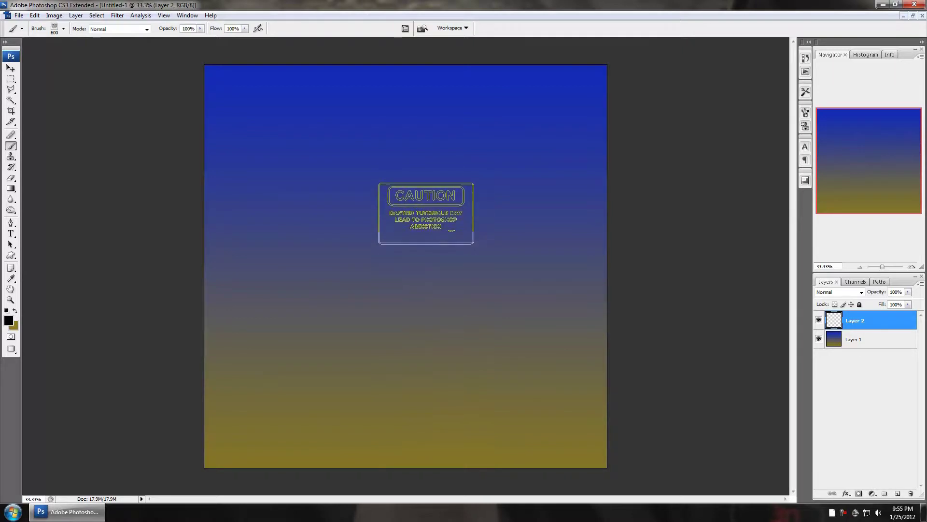
pyautogui.press(']')
pyautogui.press(']')
pyautogui.press(']')
pyautogui.press(']')
pyautogui.press(']')
pyautogui.press(']')
pyautogui.press(']')
pyautogui.press(']')
pyautogui.press(']')
pyautogui.press(']')
pyautogui.press(']')
pyautogui.press(']')
pyautogui.press(']')
pyautogui.press(']')
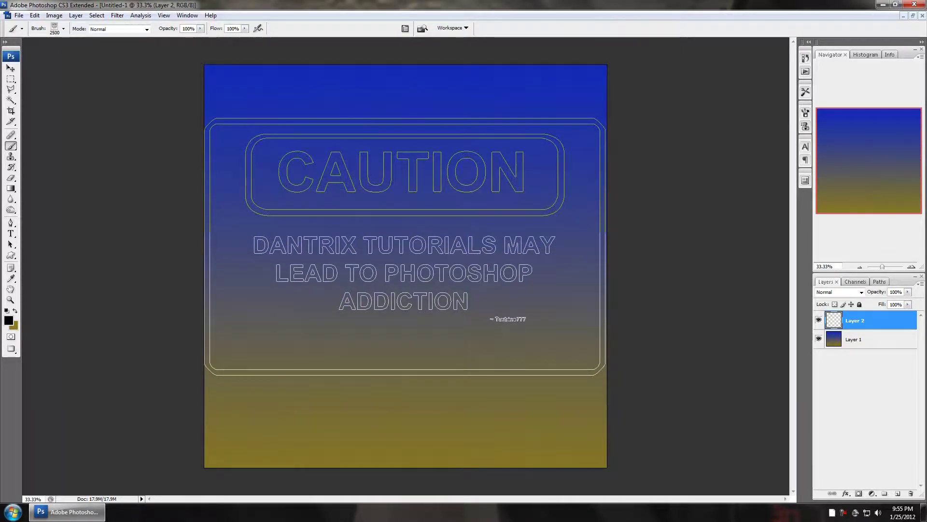
pyautogui.press(']')
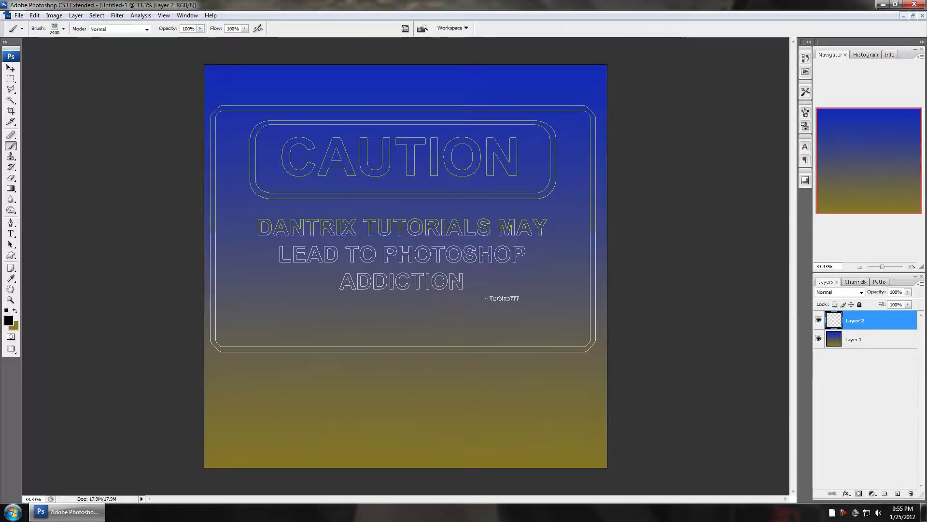
pyautogui.click(409, 254)
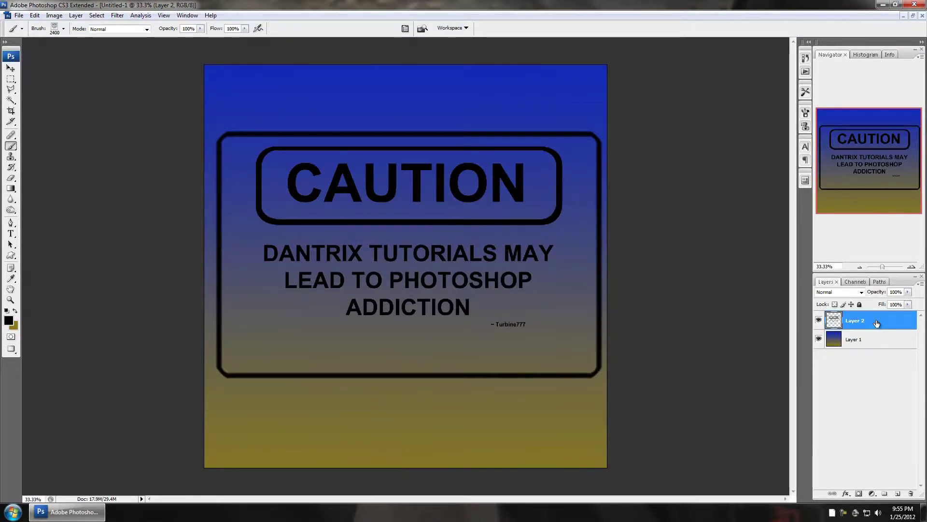
# Add an empty layer directly below the stamped decal and set the foreground color to white (ffffff)
pyautogui.keyDown('ctrl'); pyautogui.click(899, 497); pyautogui.keyUp('ctrl')
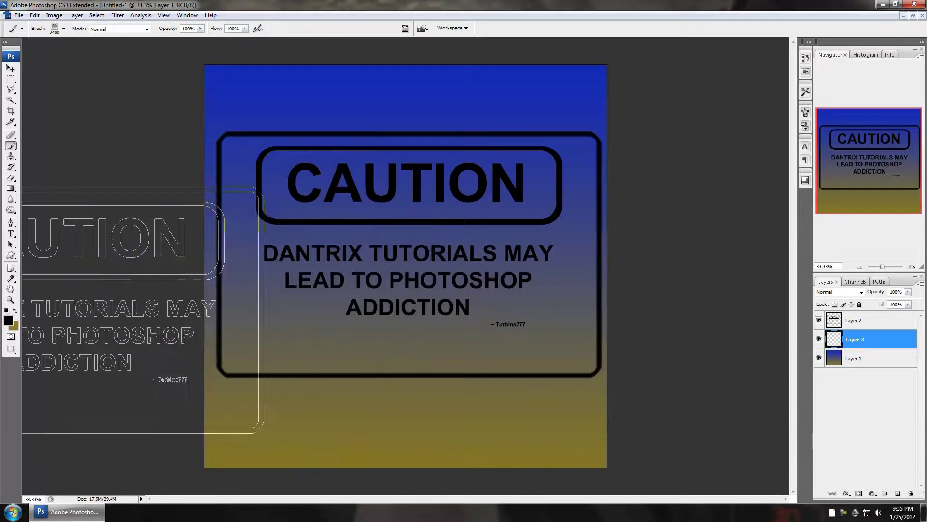
pyautogui.click(8, 319)
pyautogui.click(614, 187)
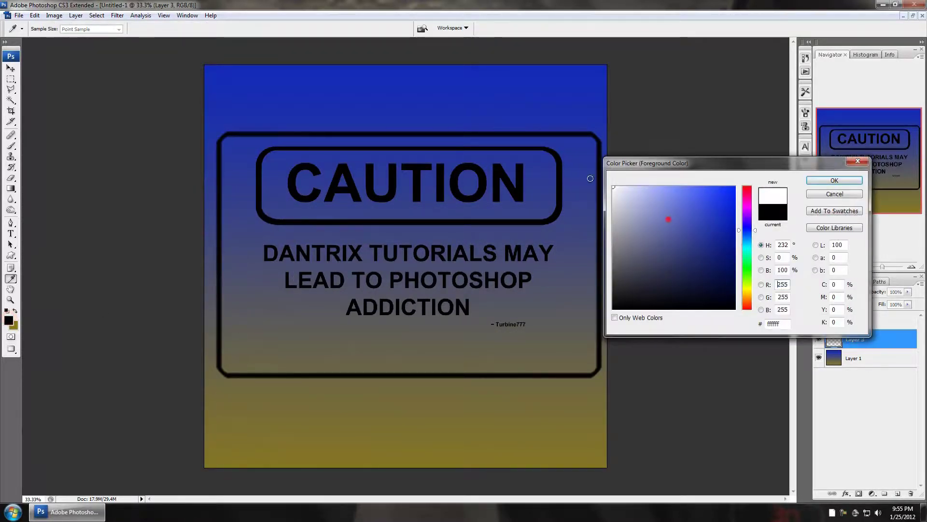
pyautogui.click(834, 180)
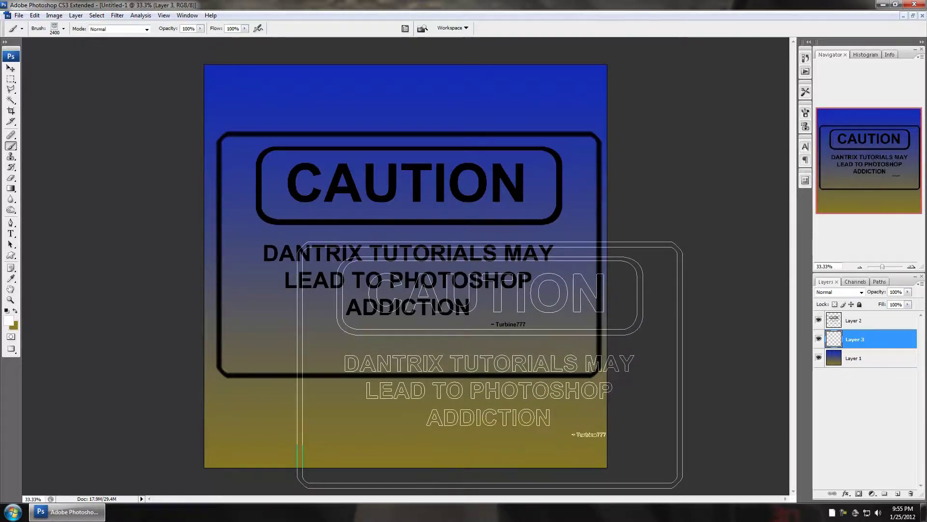
# Switch from the caution brush to a hard round brush with 100% hardness and size it to 200 px
pyautogui.click(64, 30)
pyautogui.moveTo(226, 143); pyautogui.dragTo(228, 109)
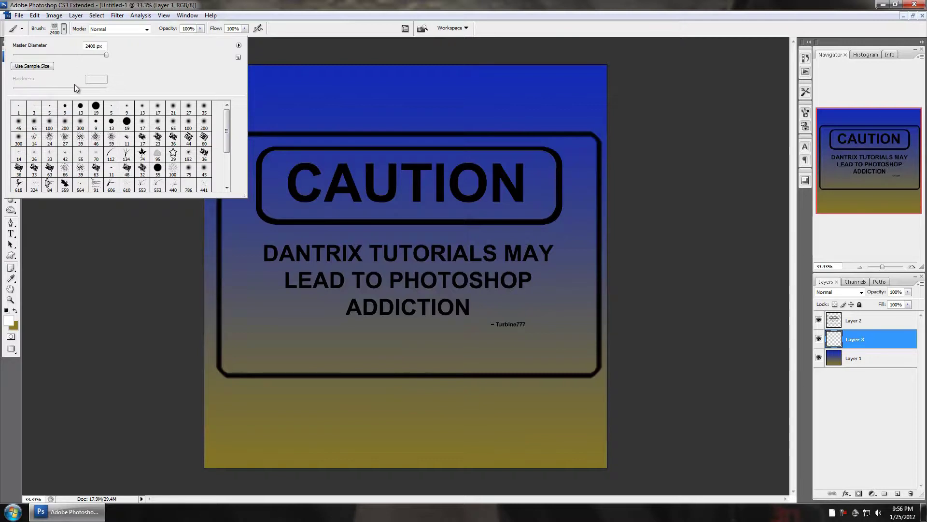
pyautogui.click(29, 106)
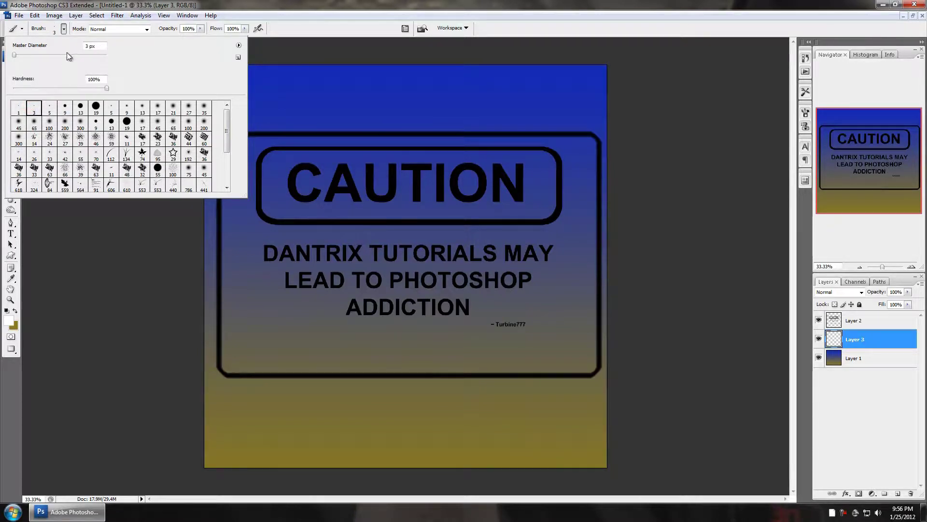
pyautogui.moveTo(44, 58); pyautogui.dragTo(66, 57)
pyautogui.moveTo(93, 57); pyautogui.dragTo(92, 56)
pyautogui.click(328, 5)
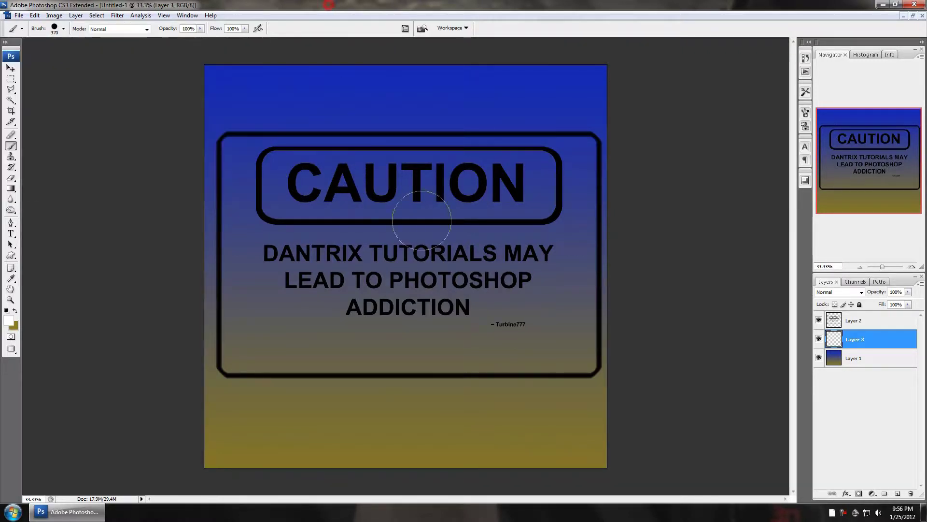
pyautogui.hotkey('ctrl', '+')
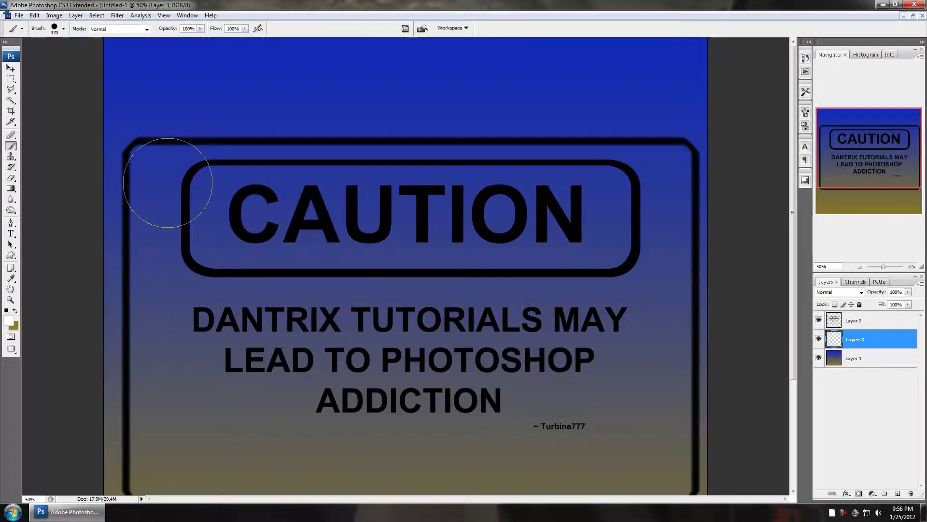
pyautogui.press('[')
pyautogui.press('[')
pyautogui.press('[')
# Paint connected straight white bands along all four inner sides of the decal's outer frame on the layer beneath it
pyautogui.click(150, 165)
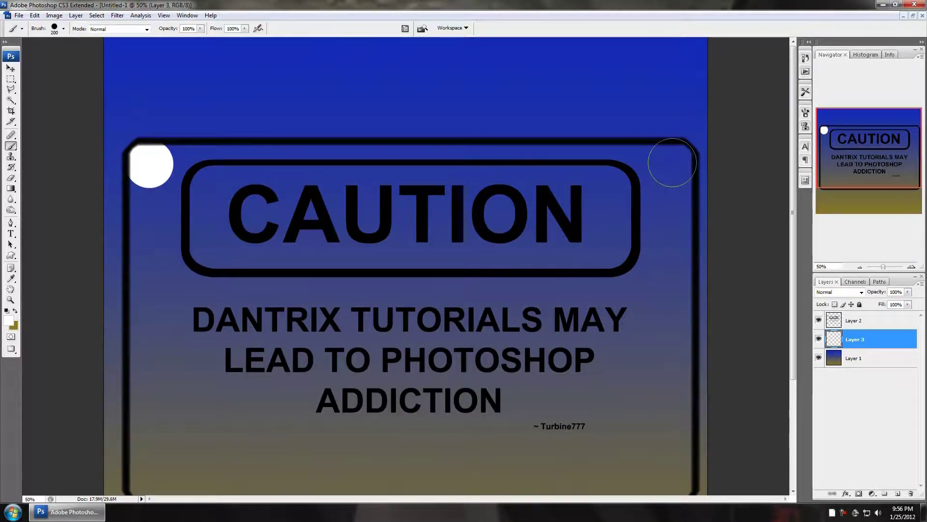
pyautogui.keyDown('shift'); pyautogui.click(671, 163); pyautogui.keyUp('shift')
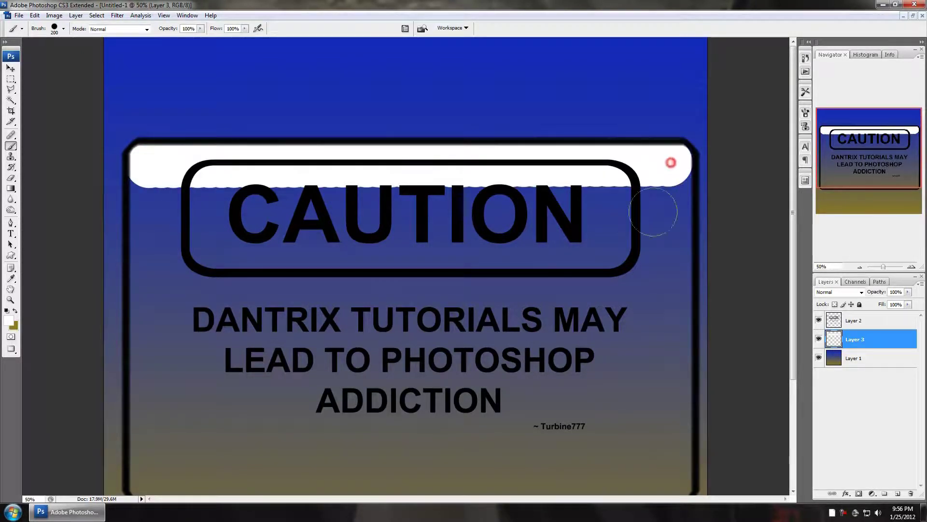
pyautogui.scroll(-3, 573, 327)
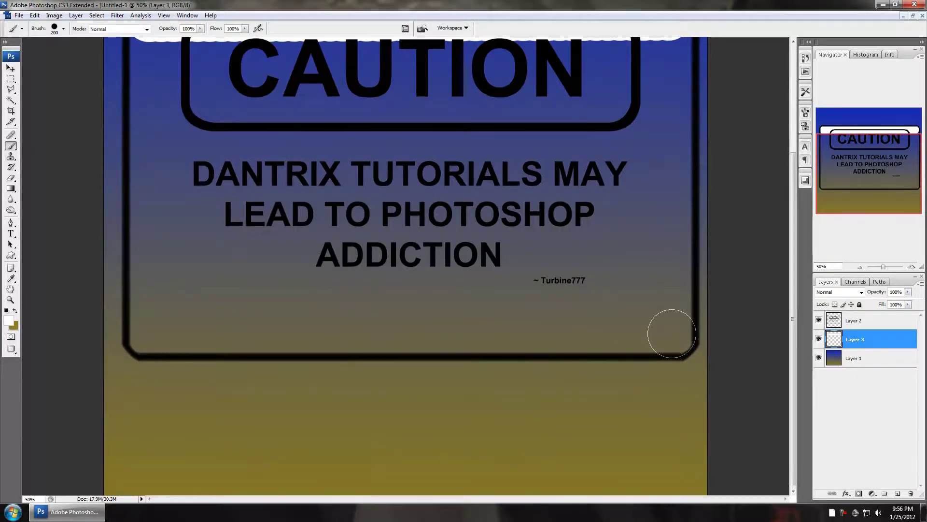
pyautogui.keyDown('shift'); pyautogui.click(672, 332); pyautogui.keyUp('shift')
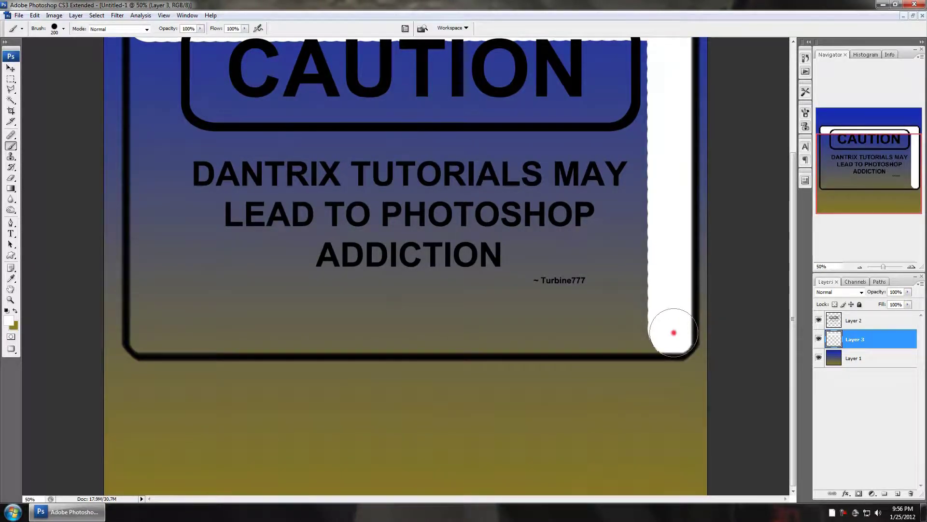
pyautogui.scroll(1, 289, 328)
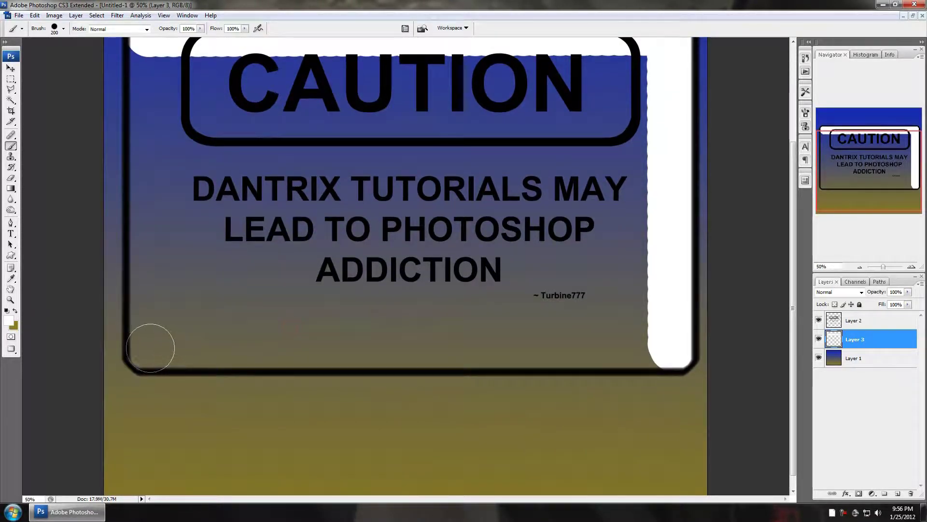
pyautogui.keyDown('shift'); pyautogui.click(149, 347); pyautogui.keyUp('shift')
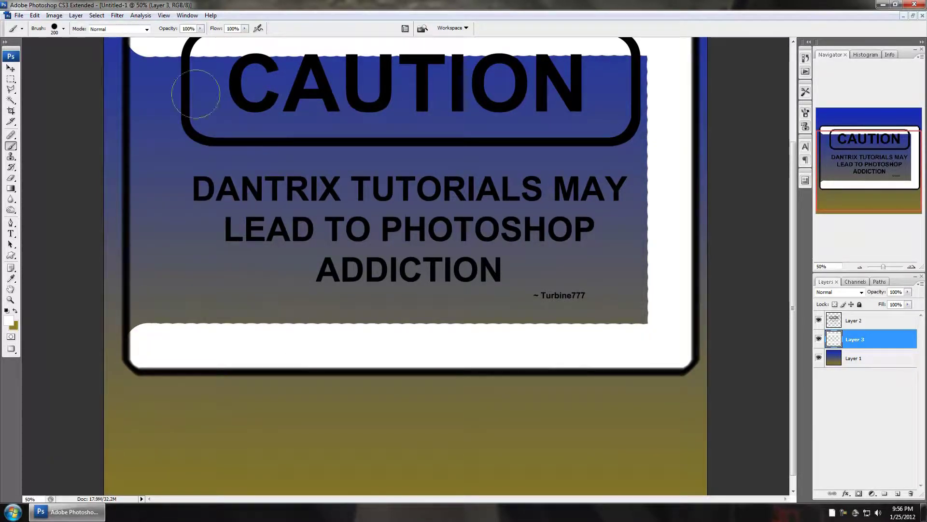
pyautogui.moveTo(227, 160); pyautogui.dragTo(227, 291)
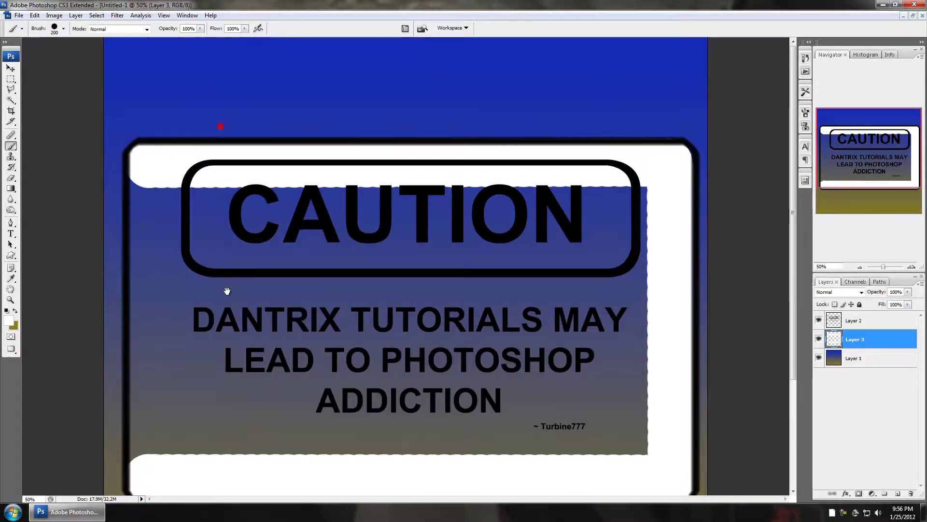
pyautogui.keyDown('shift'); pyautogui.click(148, 163); pyautogui.keyUp('shift')
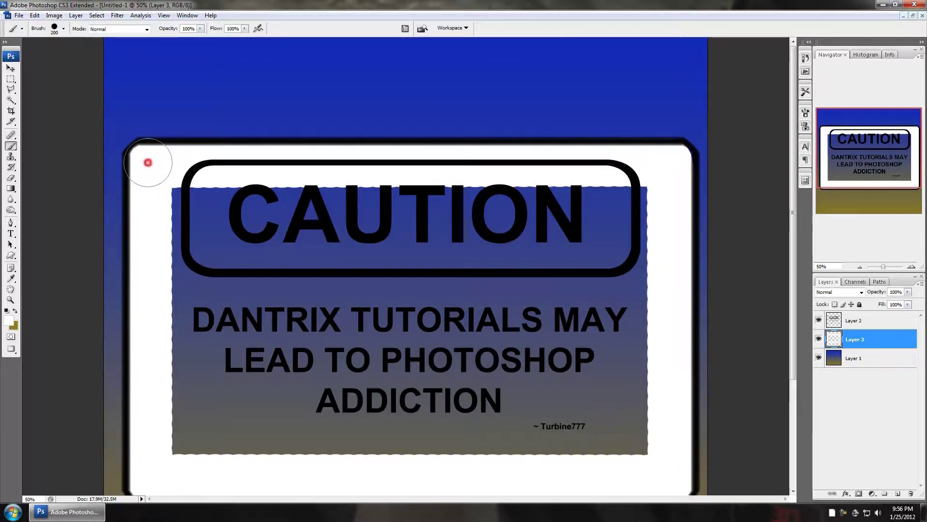
# Fill the remaining unpainted area inside the white bands with white using a rectangular selection, and clear the selection
pyautogui.press('m')
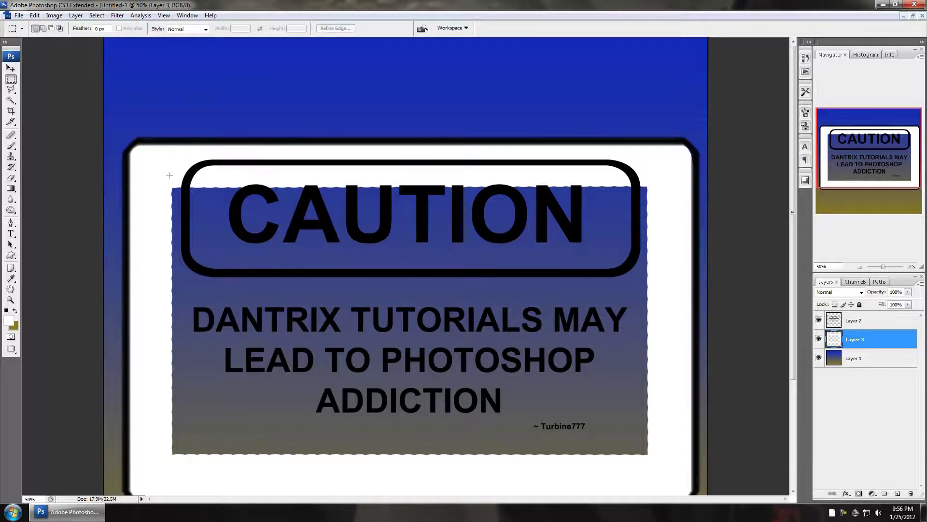
pyautogui.moveTo(157, 162); pyautogui.dragTo(668, 426)
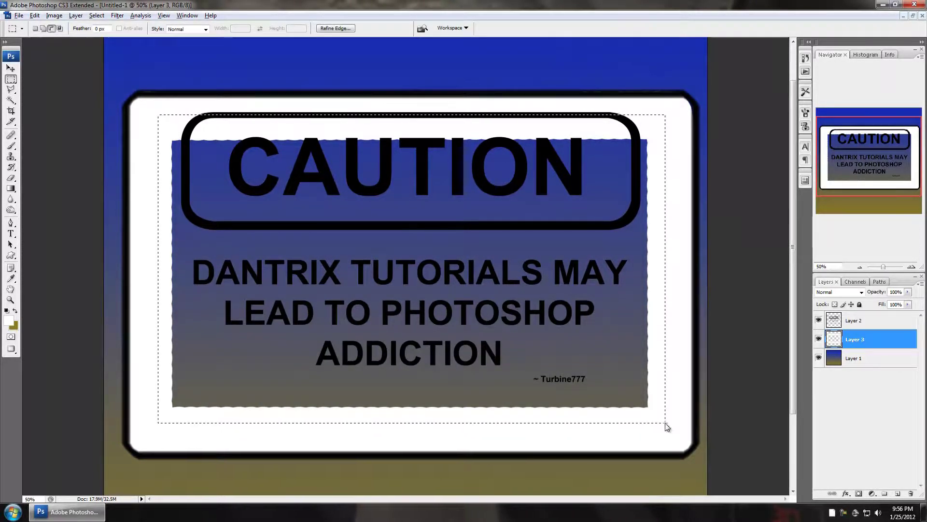
pyautogui.hotkey('alt', 'BackSpace')
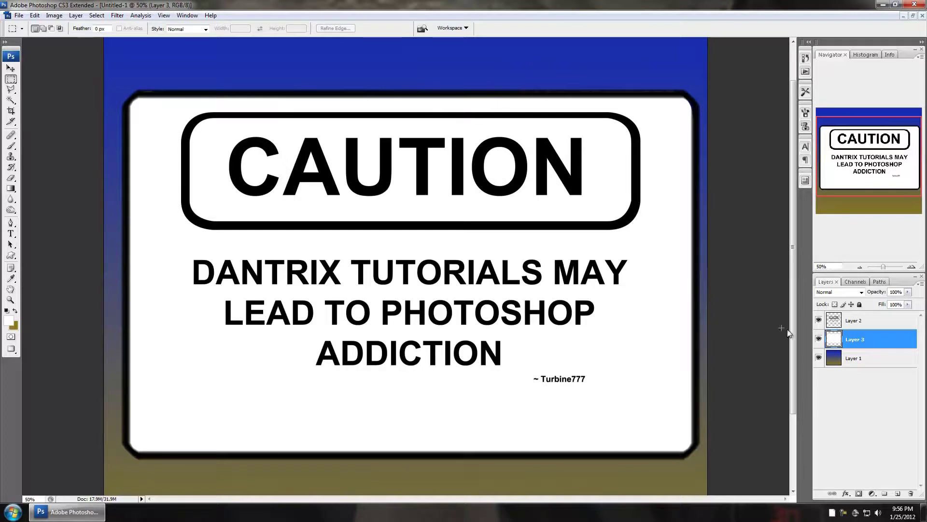
# Add Bevel and Emboss to the black decal layer with global light off, angle 117° and altitude 69°
pyautogui.doubleClick(887, 322)
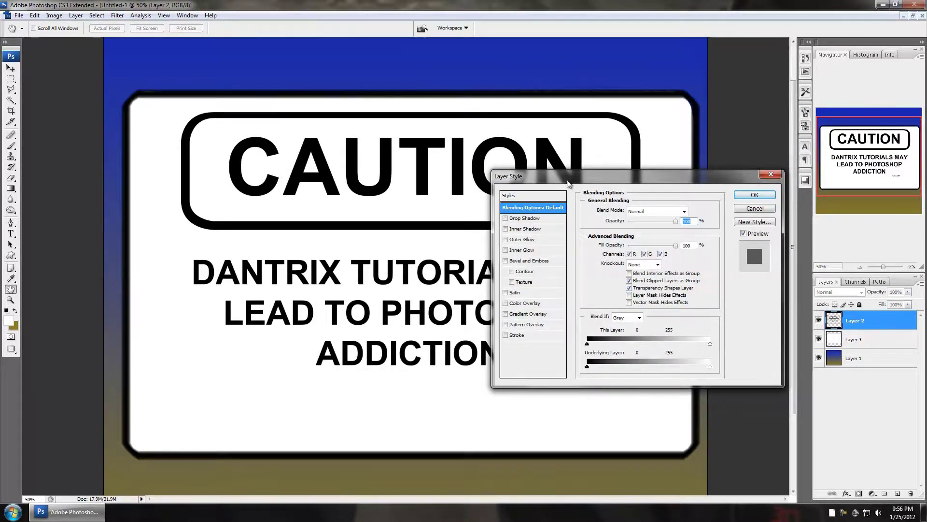
pyautogui.moveTo(569, 181); pyautogui.dragTo(693, 177)
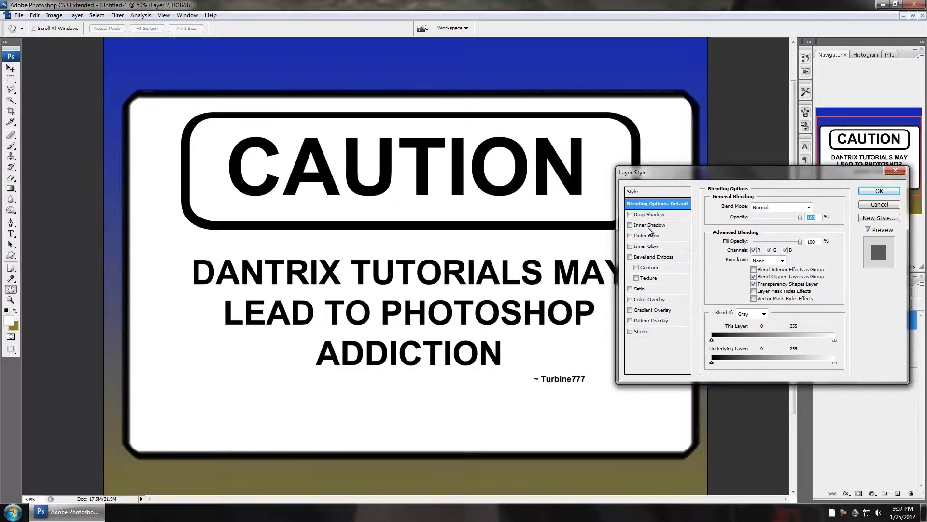
pyautogui.click(655, 257)
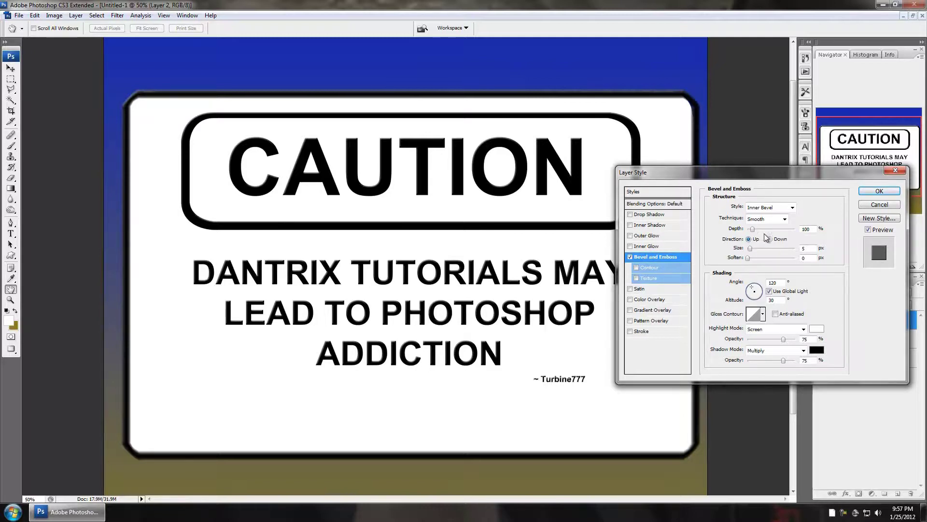
pyautogui.click(769, 291)
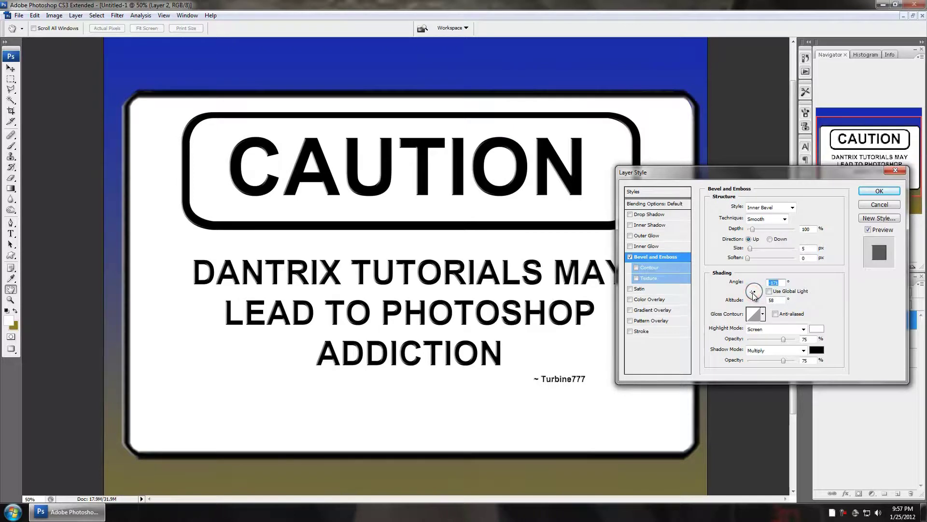
pyautogui.moveTo(752, 295); pyautogui.dragTo(755, 292)
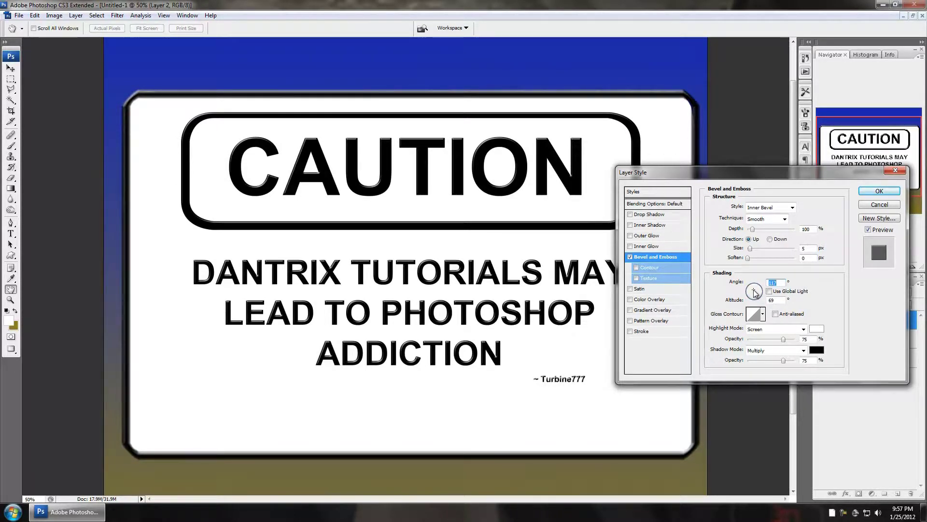
# Try various gloss contour presets for the decal's bevel and settle on the S-shaped curve ending the first row of presets
pyautogui.click(763, 317)
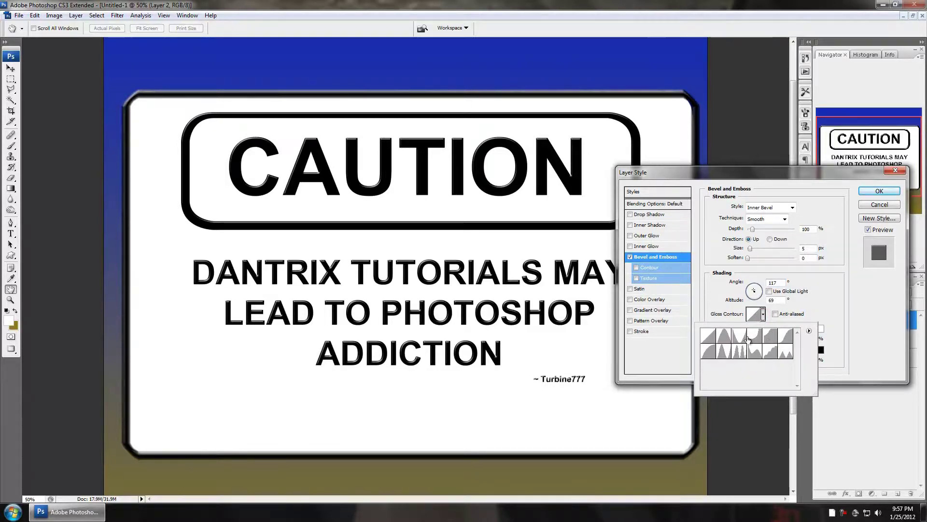
pyautogui.click(787, 340)
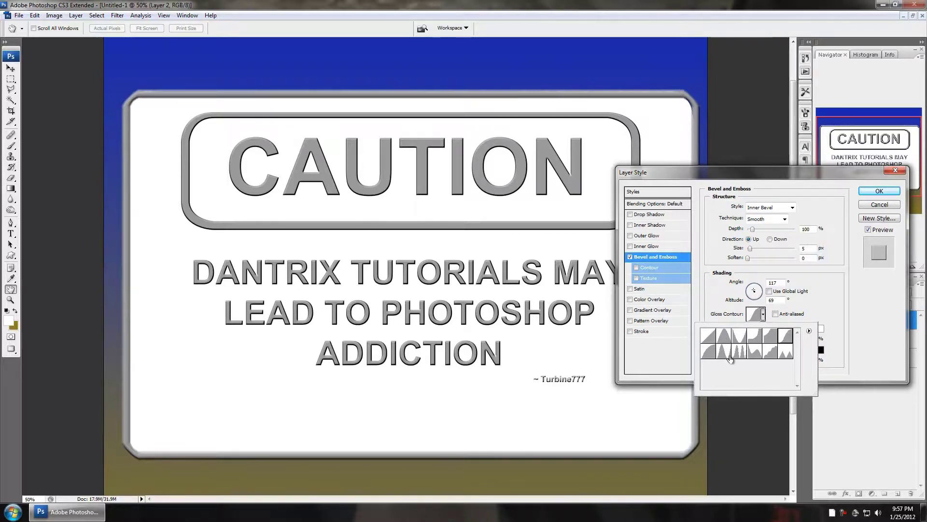
pyautogui.click(724, 336)
pyautogui.click(739, 353)
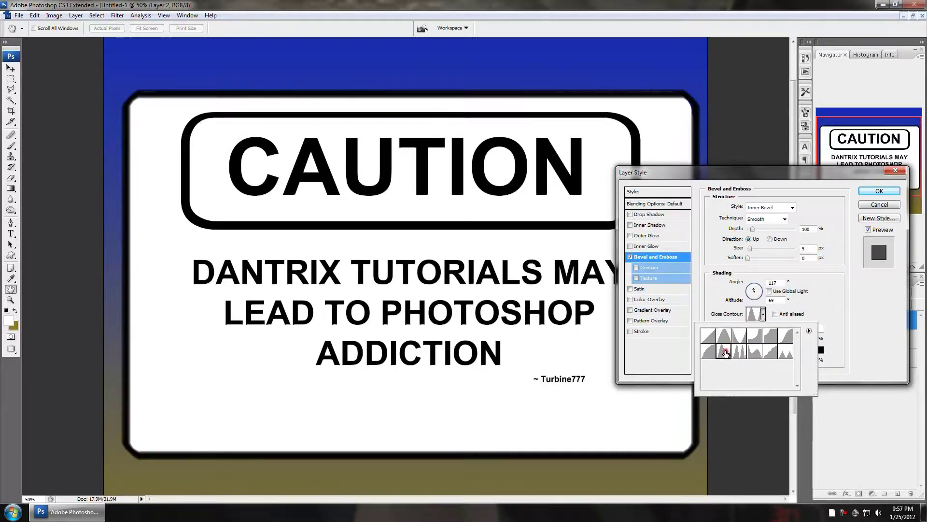
pyautogui.click(755, 336)
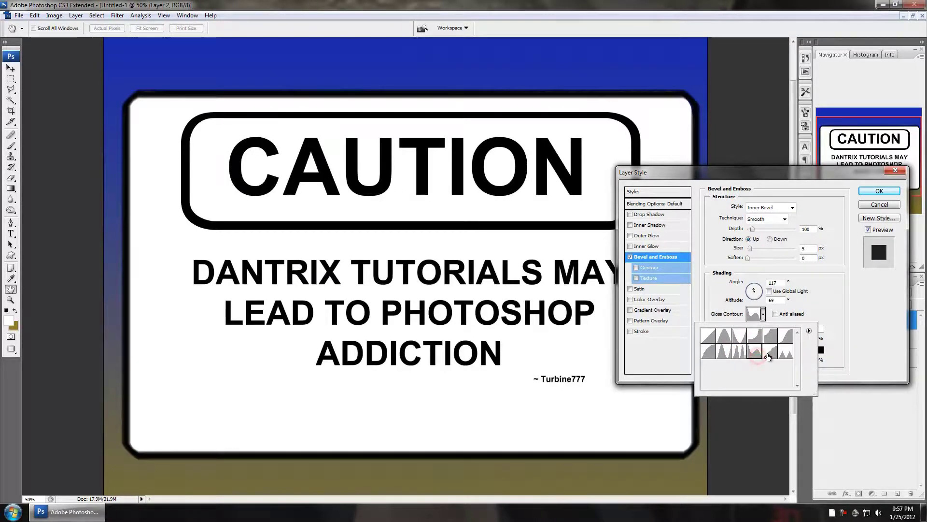
pyautogui.click(776, 353)
pyautogui.click(770, 333)
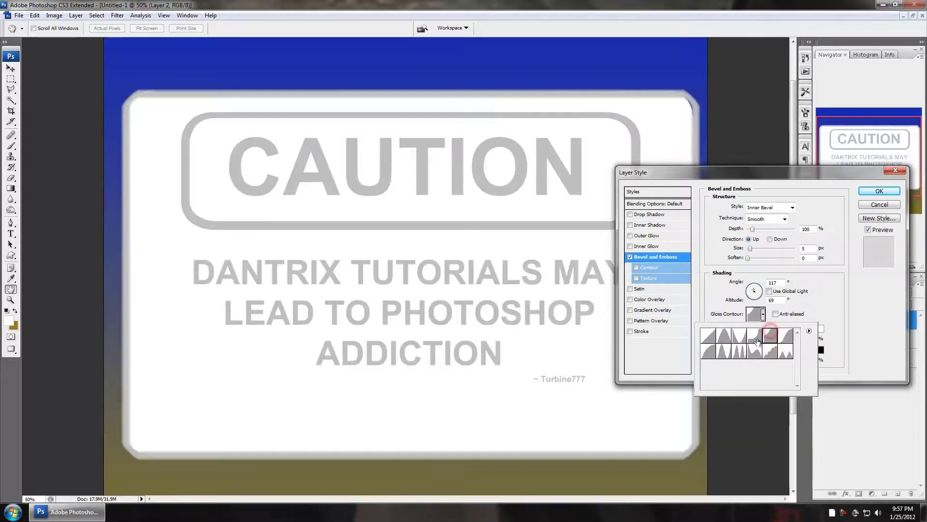
pyautogui.click(714, 354)
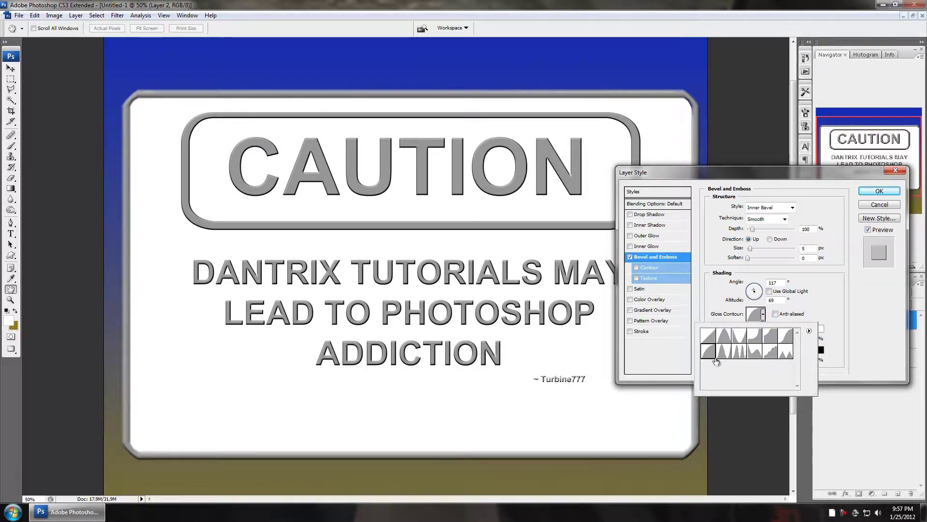
pyautogui.click(786, 355)
pyautogui.click(768, 356)
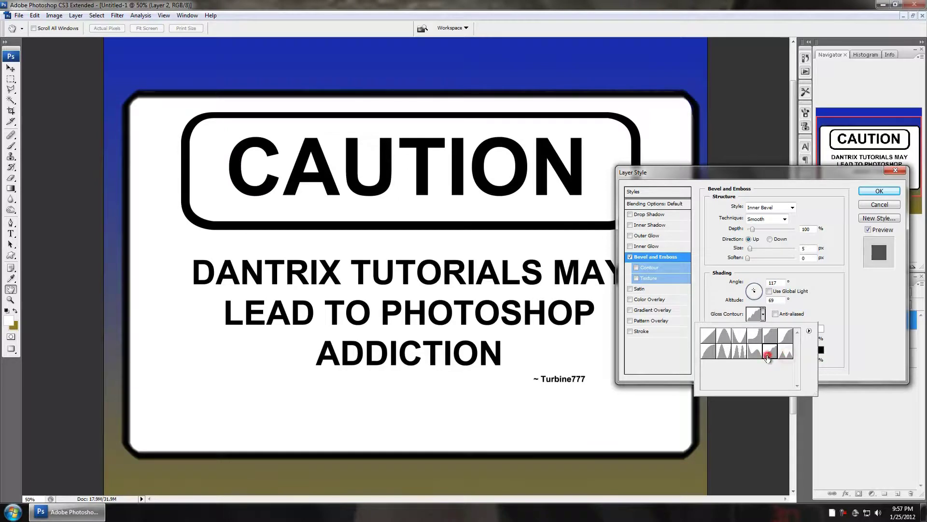
pyautogui.click(755, 351)
pyautogui.click(739, 351)
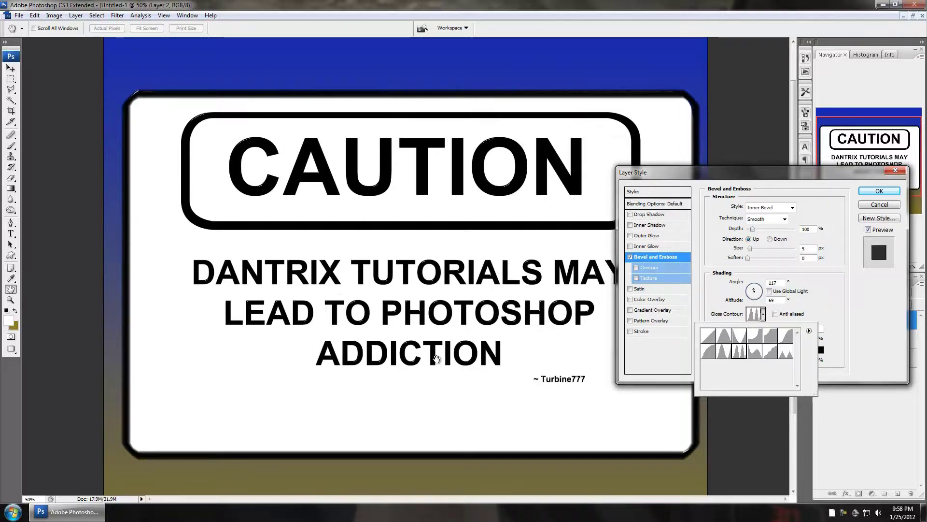
pyautogui.click(786, 354)
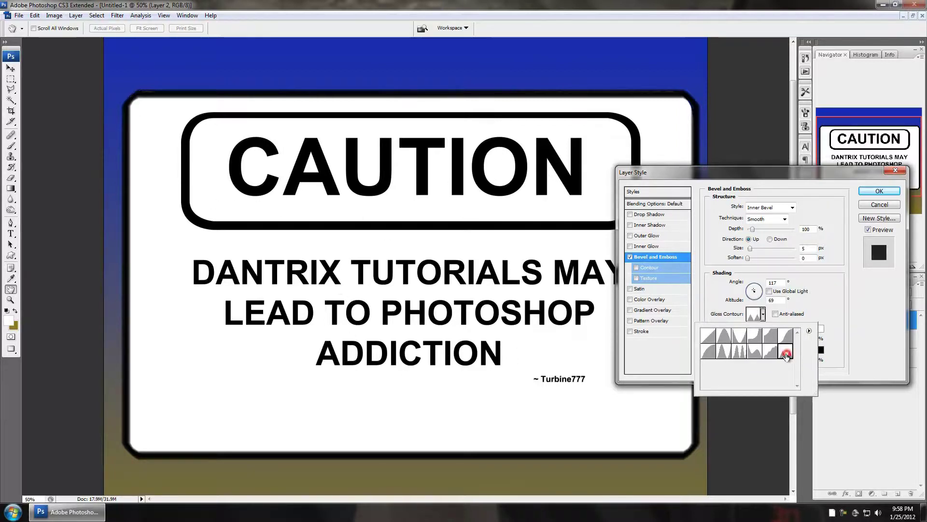
pyautogui.click(786, 335)
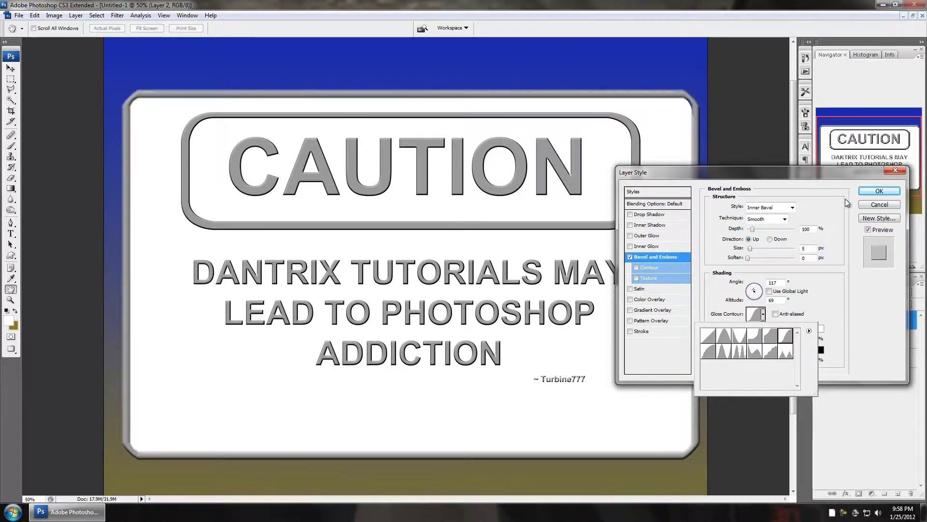
# Add an Inner Glow to the decal layer in dark gold (b78f13) and set its opacity to 100%
pyautogui.click(646, 246)
pyautogui.click(640, 246)
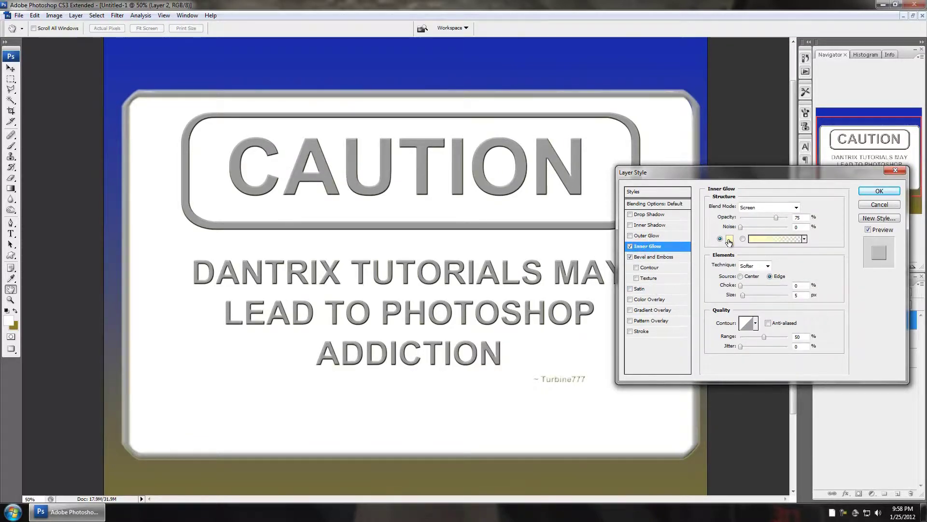
pyautogui.click(729, 239)
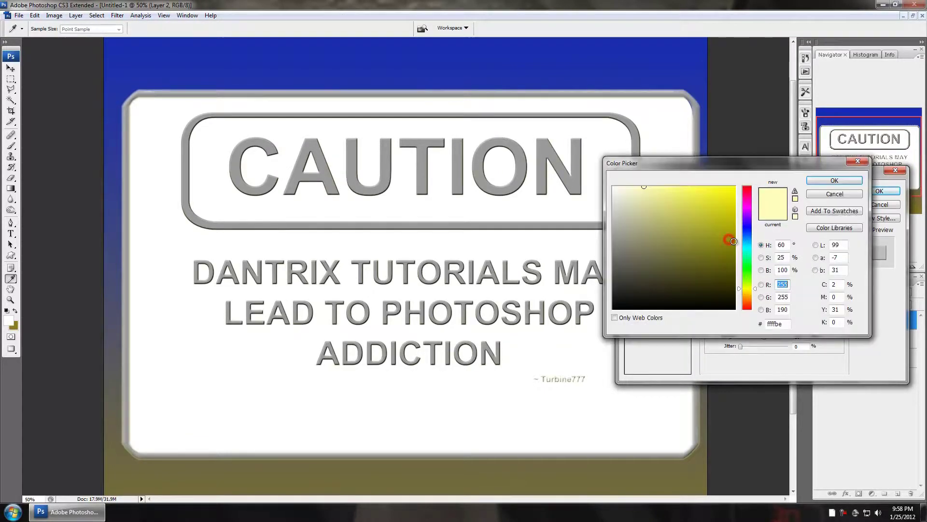
pyautogui.click(749, 294)
pyautogui.moveTo(708, 248); pyautogui.dragTo(723, 221)
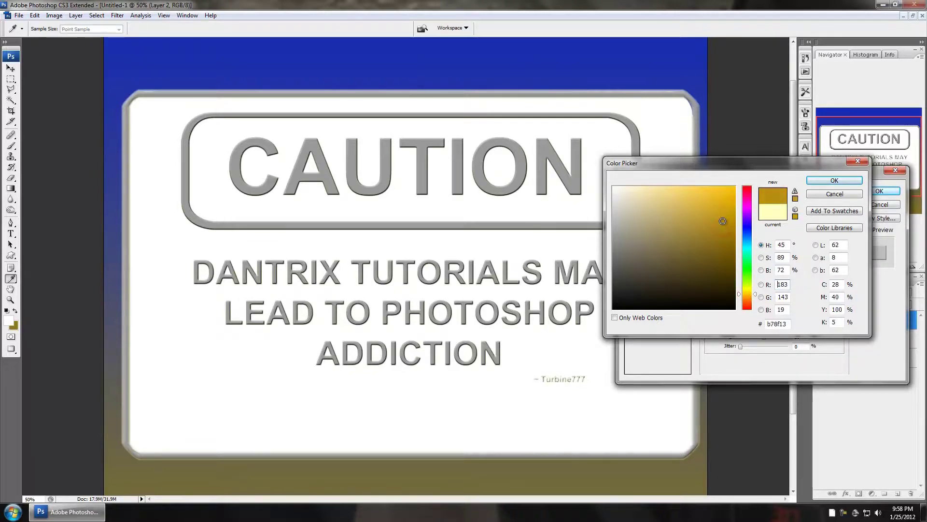
pyautogui.click(840, 183)
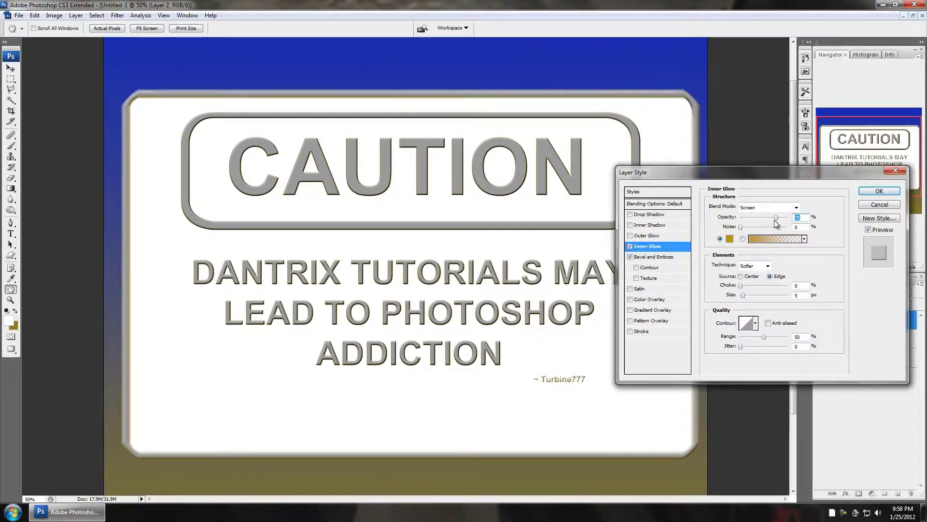
pyautogui.moveTo(776, 218); pyautogui.dragTo(821, 222)
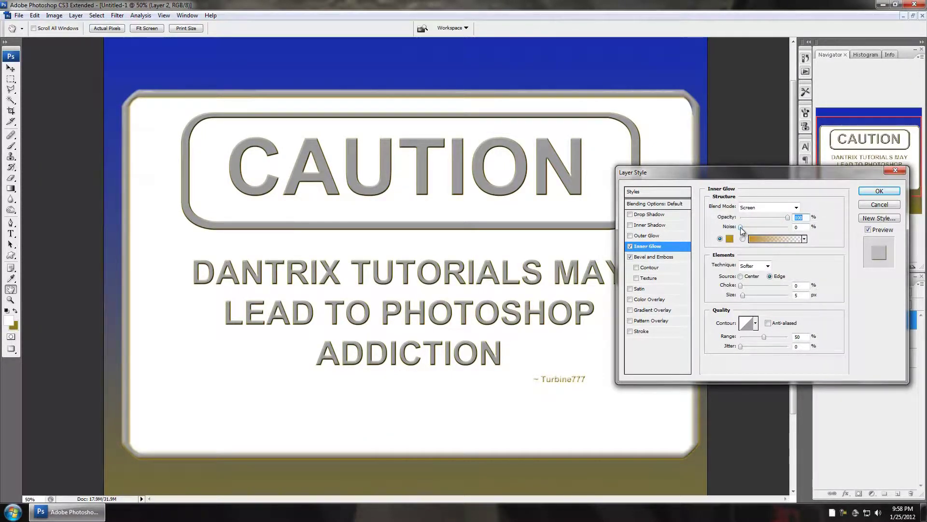
# Set the Inner Glow noise to 100% and apply the layer style to the decal
pyautogui.moveTo(752, 233); pyautogui.dragTo(788, 238)
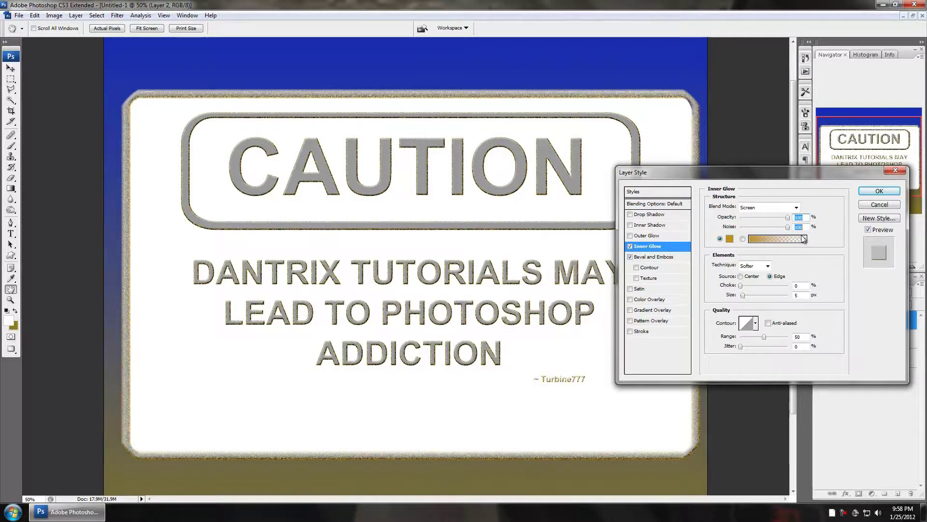
pyautogui.click(885, 191)
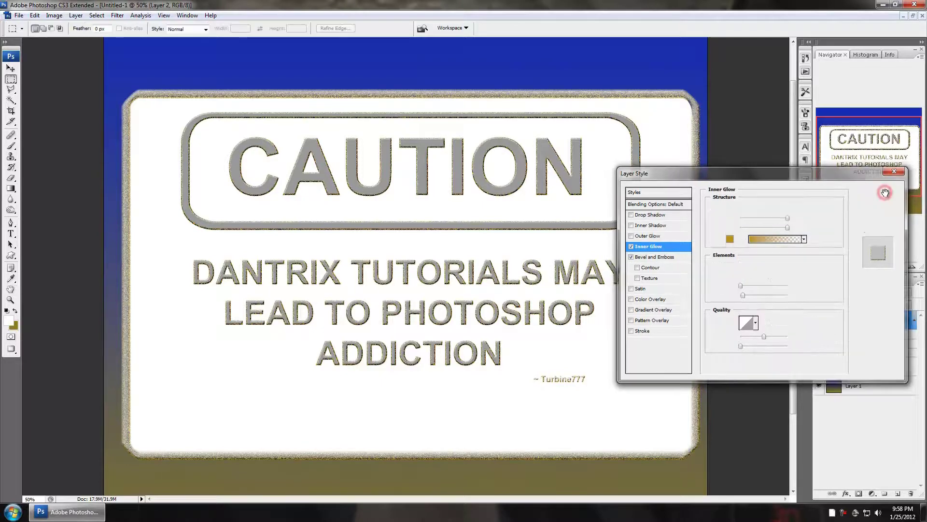
# Examine the noisy inner glow and bevel up close along the decal's lettering, border and corners
pyautogui.keyDown('ctrl'); pyautogui.click(284, 177); pyautogui.keyUp('ctrl')
pyautogui.keyDown('ctrl'); pyautogui.click(258, 245); pyautogui.keyUp('ctrl')
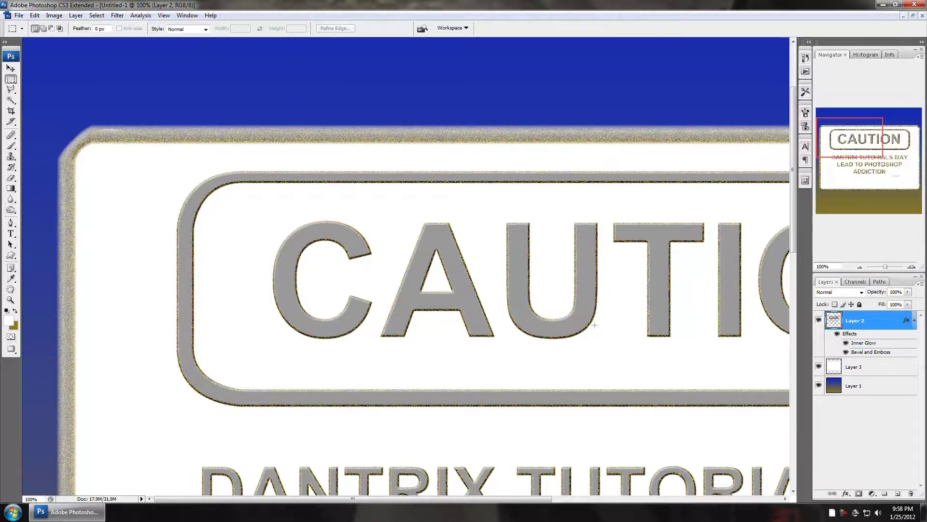
pyautogui.moveTo(659, 335); pyautogui.dragTo(542, 172)
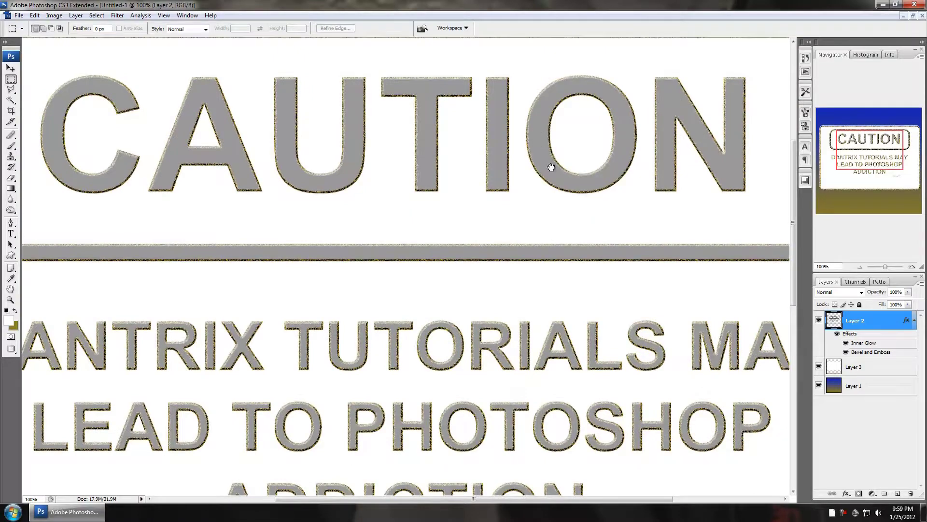
pyautogui.moveTo(481, 332); pyautogui.dragTo(502, 136)
pyautogui.moveTo(563, 295); pyautogui.dragTo(463, 257)
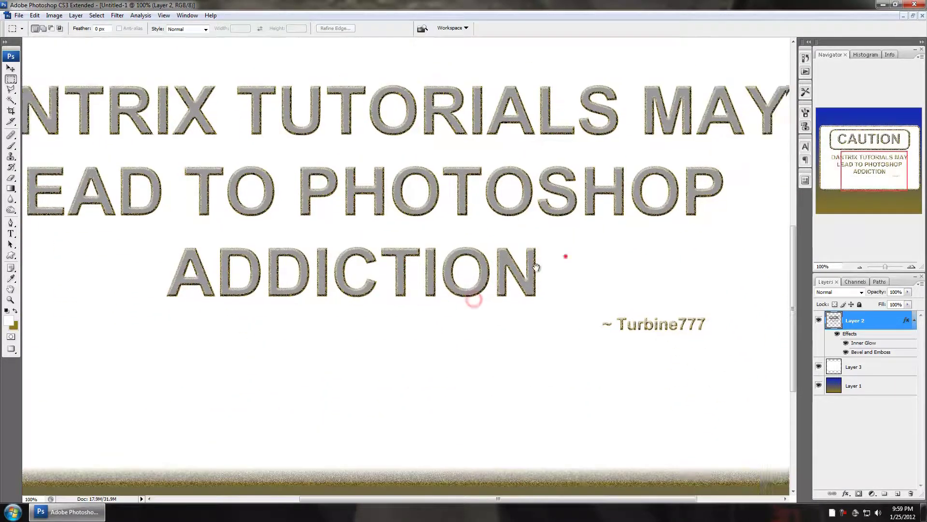
pyautogui.moveTo(565, 256); pyautogui.dragTo(677, 327)
pyautogui.moveTo(683, 209); pyautogui.dragTo(688, 317)
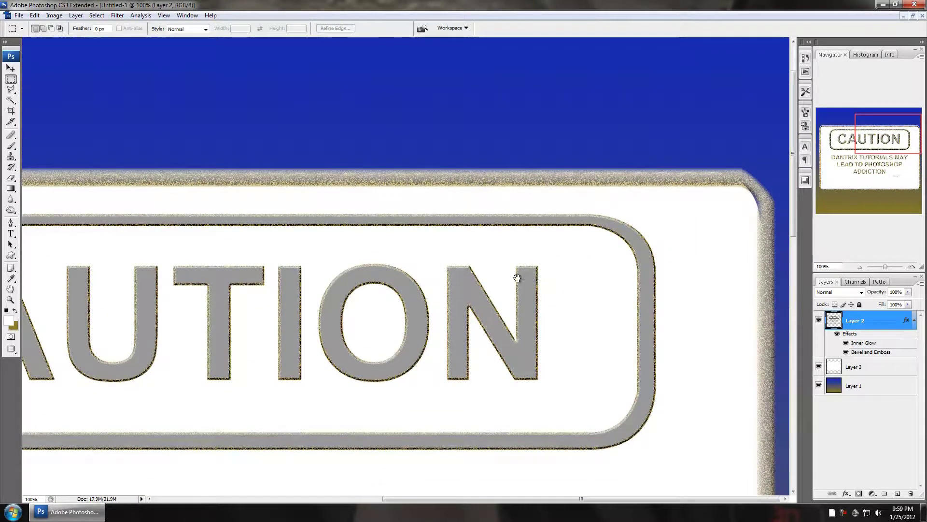
pyautogui.moveTo(517, 273); pyautogui.dragTo(459, 280)
pyautogui.keyDown('alt'); pyautogui.click(414, 282); pyautogui.keyUp('alt')
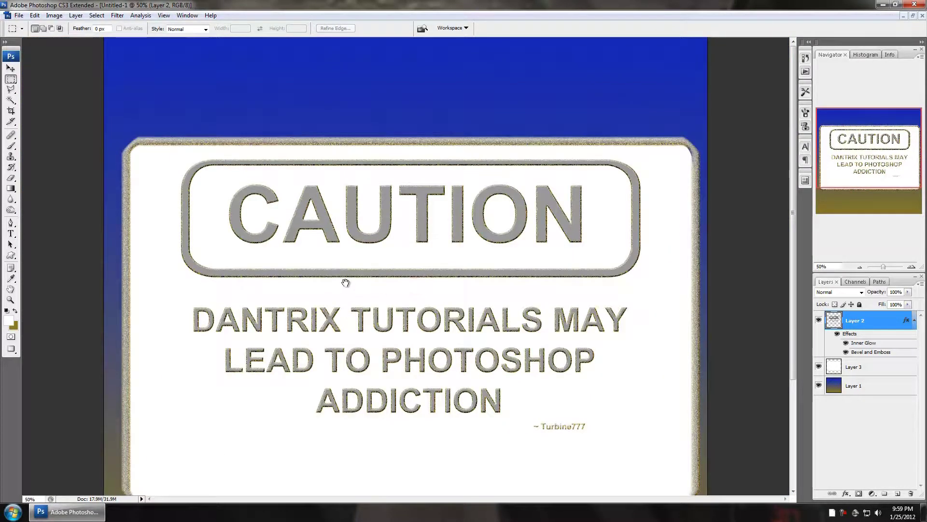
pyautogui.moveTo(347, 280); pyautogui.dragTo(413, 239)
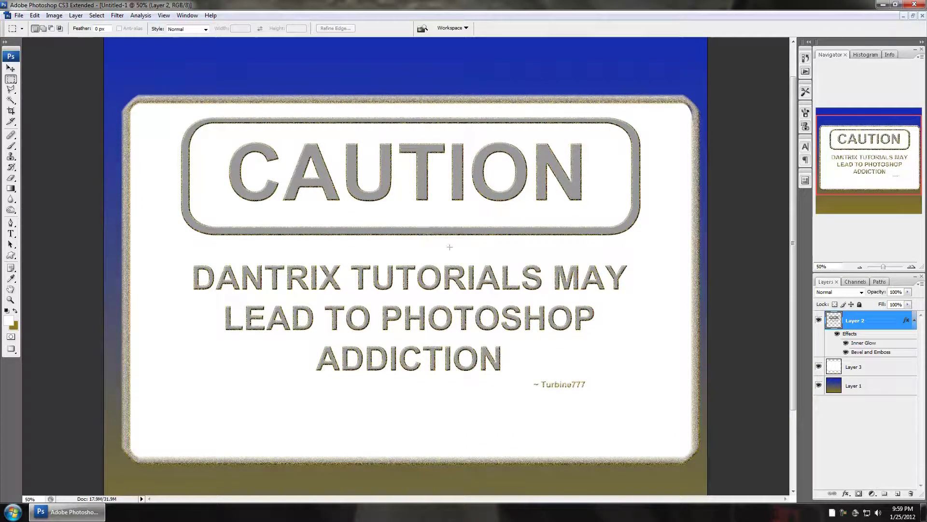
# Change the decal layer's Bevel and Emboss gloss contour to the linear preset and apply the style
pyautogui.doubleClick(871, 328)
pyautogui.click(648, 257)
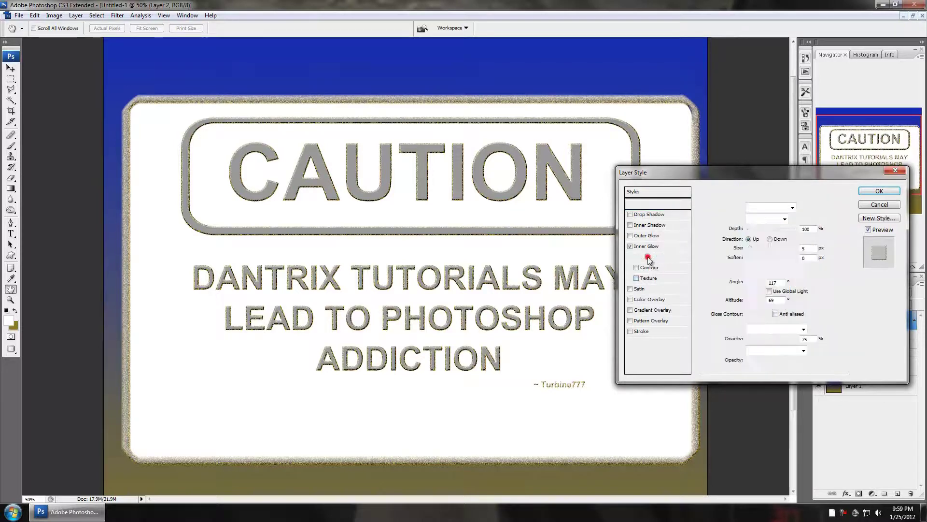
pyautogui.click(764, 313)
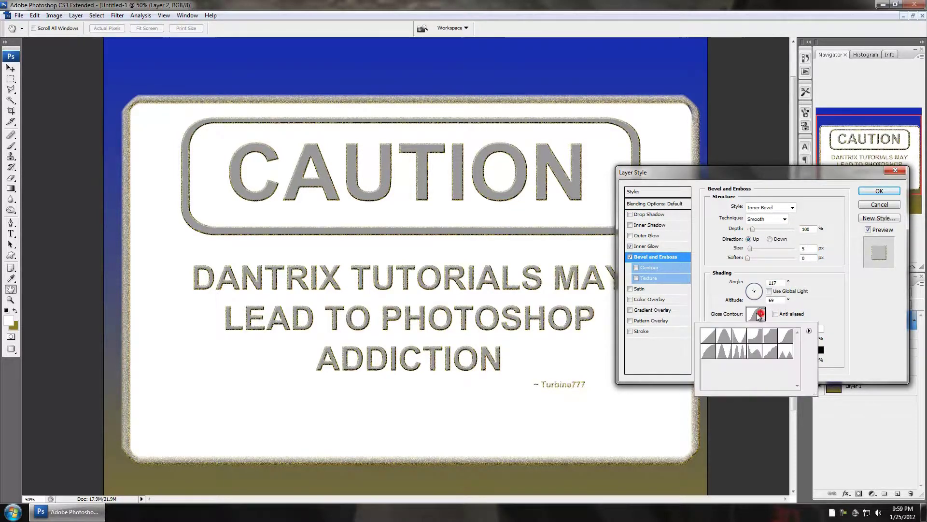
pyautogui.click(714, 333)
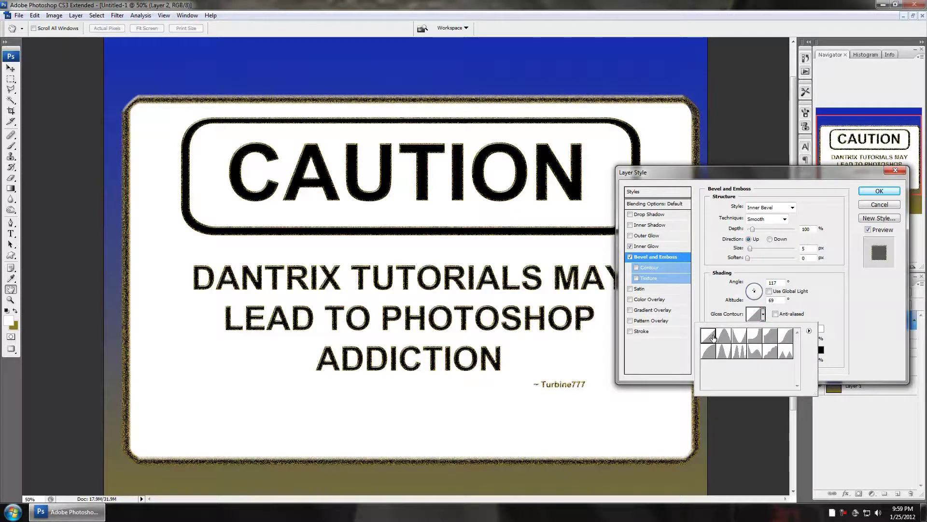
pyautogui.click(878, 191)
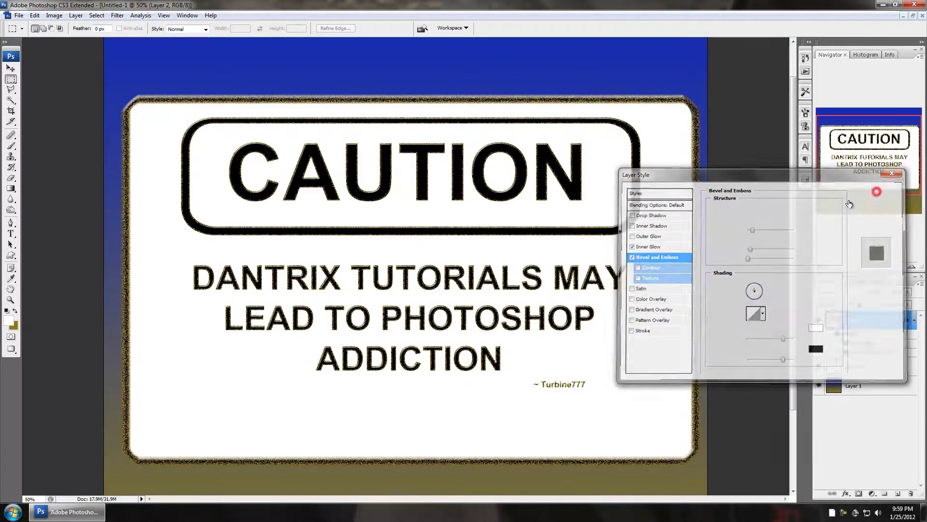
# Inspect the gold speckled edges of the black CAUTION lettering and frame at close range
pyautogui.click(242, 161)
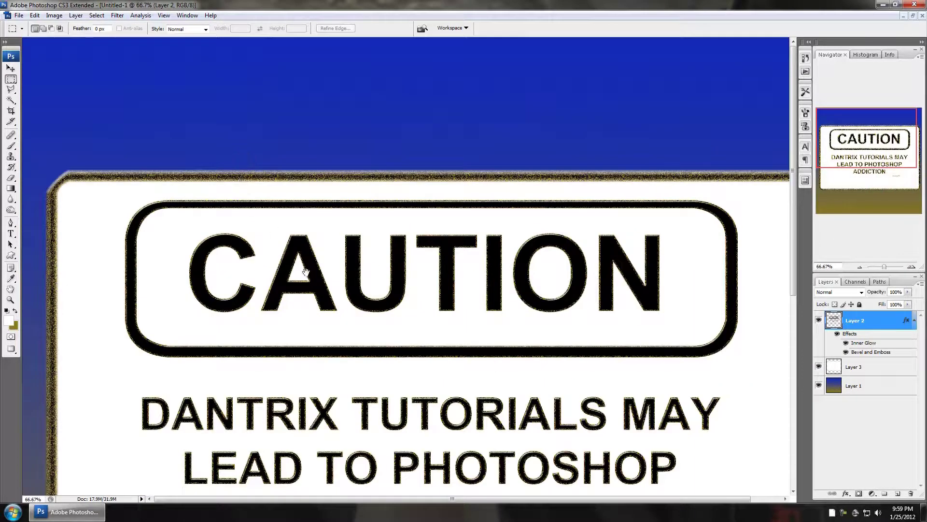
pyautogui.click(277, 263)
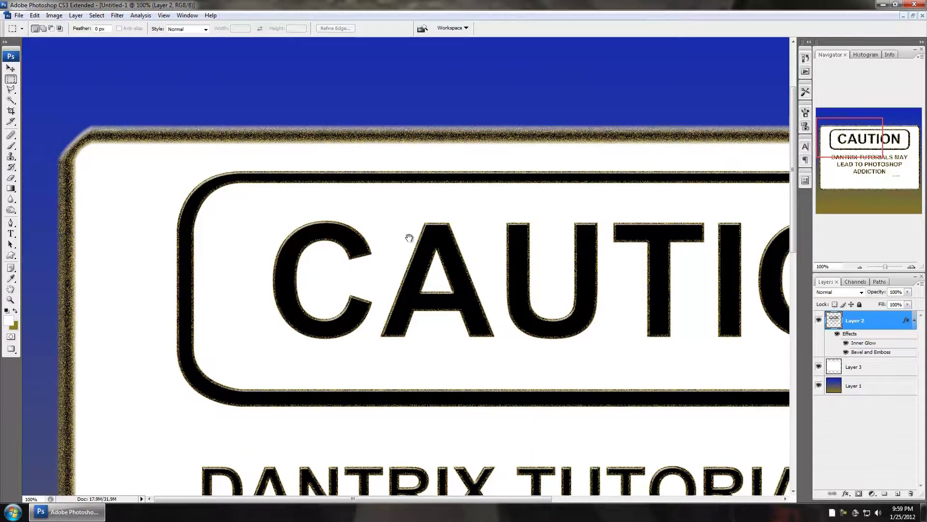
pyautogui.moveTo(544, 276); pyautogui.dragTo(428, 227)
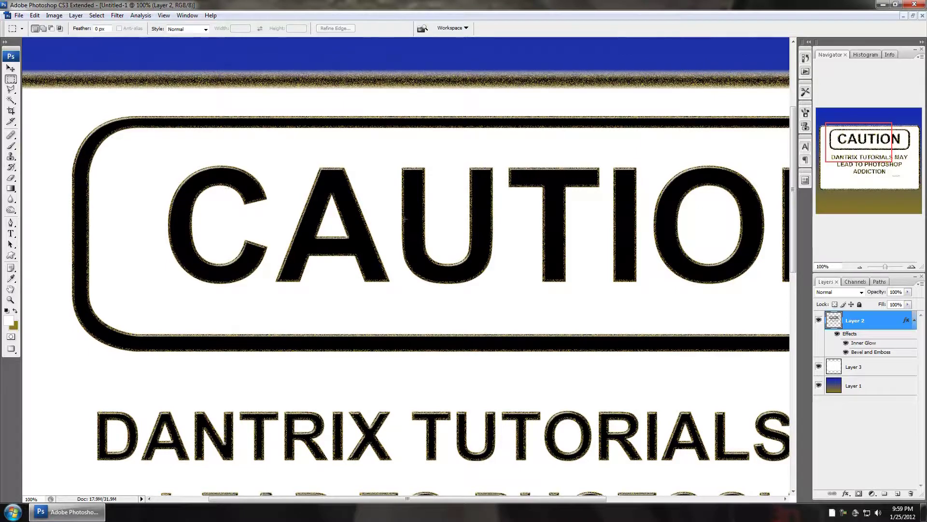
pyautogui.moveTo(254, 210); pyautogui.dragTo(358, 218)
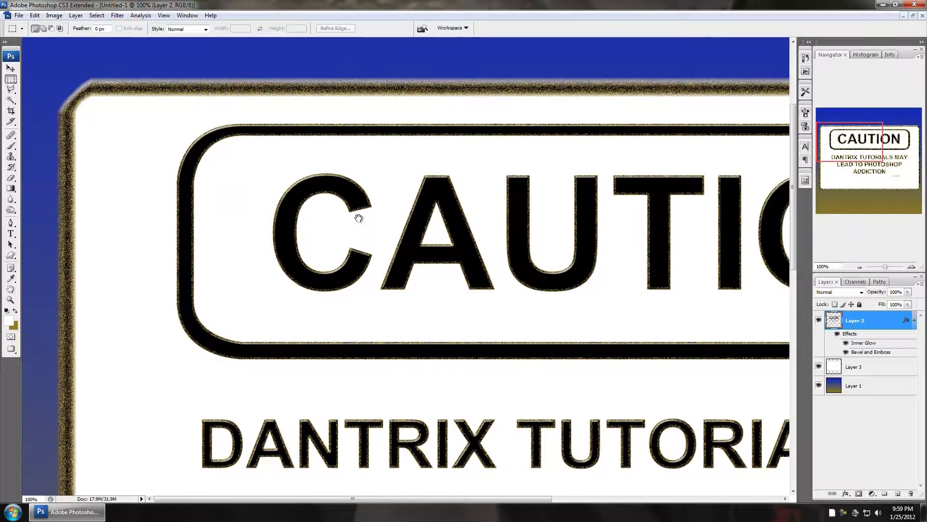
pyautogui.keyDown('alt'); pyautogui.click(318, 224); pyautogui.keyUp('alt')
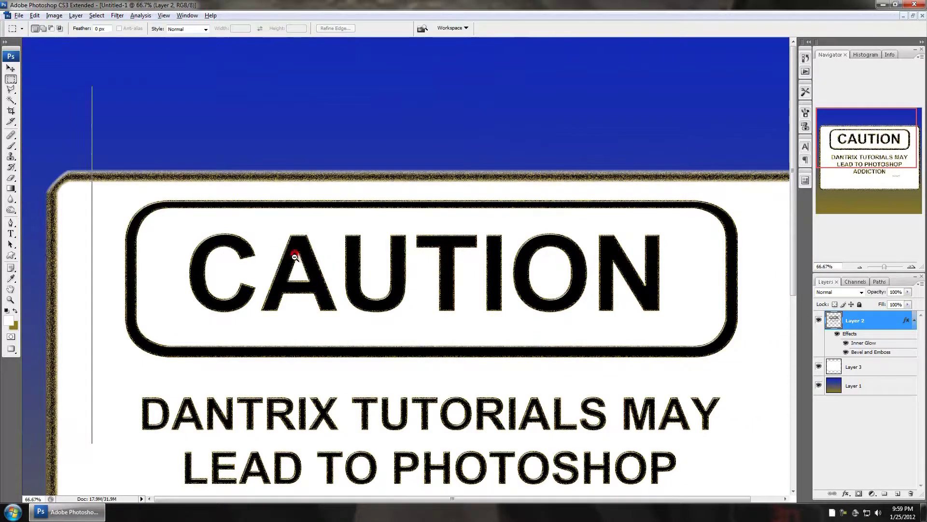
pyautogui.keyDown('alt'); pyautogui.click(296, 253); pyautogui.keyUp('alt')
pyautogui.moveTo(308, 260); pyautogui.dragTo(348, 241)
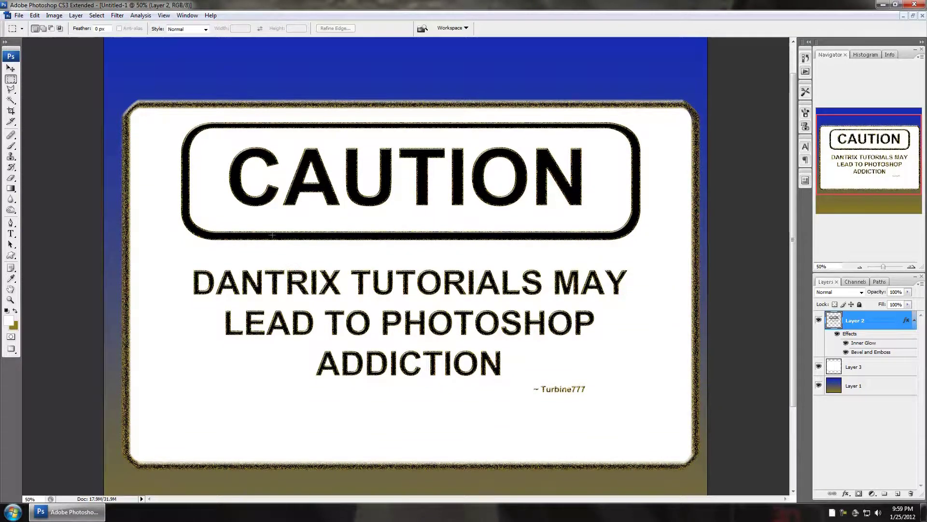
# Wear away the upper-left corner of the black decal, including the C of CAUTION, with the 800 px spatter Eraser at 100% opacity
pyautogui.press('e')
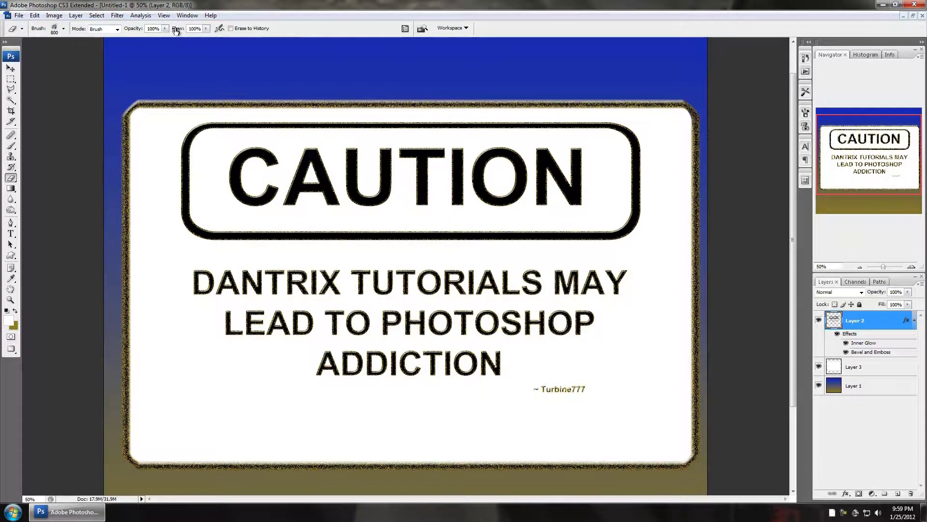
pyautogui.moveTo(91, 113)
pyautogui.mouseDown()
pyautogui.moveTo(237, 145)
pyautogui.moveTo(104, 136)
pyautogui.moveTo(173, 155)
pyautogui.mouseUp()
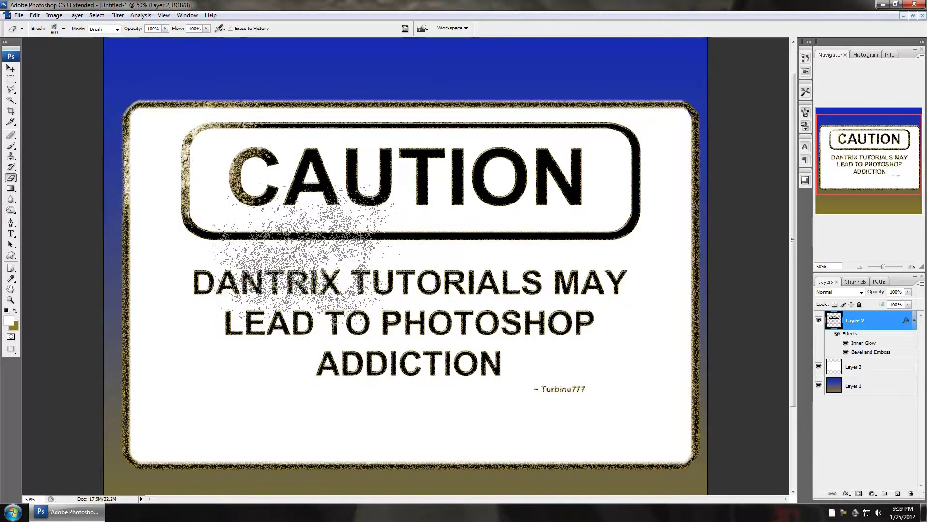
pyautogui.moveTo(251, 271); pyautogui.dragTo(202, 212)
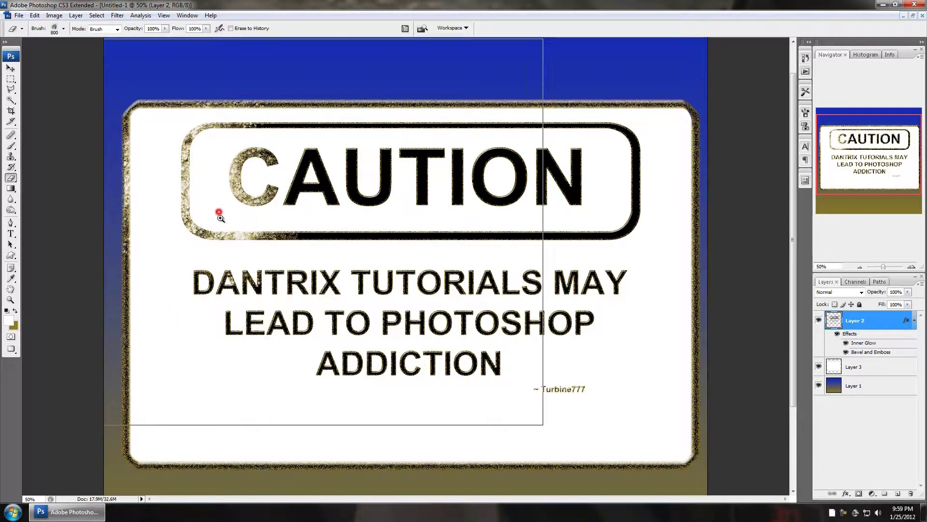
# Wear down parts of the lower text, around LEAD and ADDICTION, with the spatter Eraser at 60% opacity and 60% flow
pyautogui.hotkey('ctrl', '+')
pyautogui.keyDown('ctrl'); pyautogui.click(270, 243); pyautogui.keyUp('ctrl')
pyautogui.scroll(1, 287, 243)
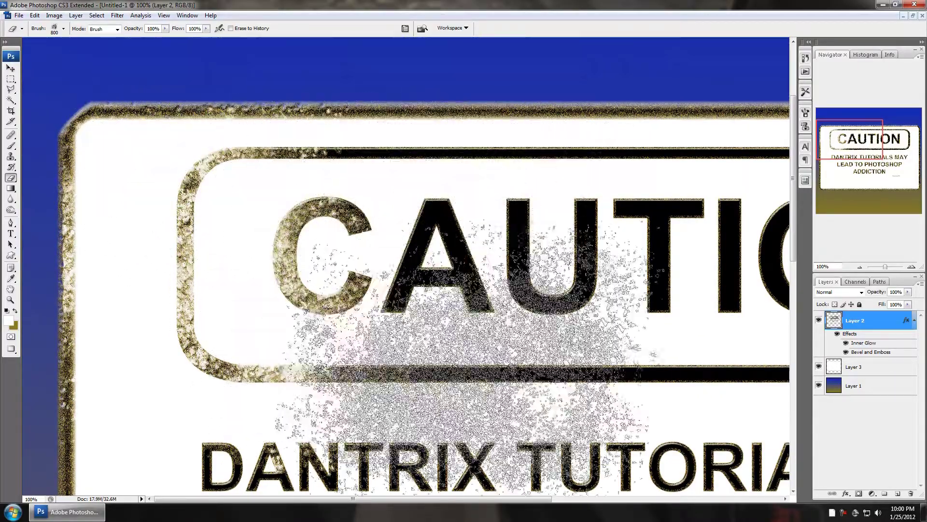
pyautogui.press('space')
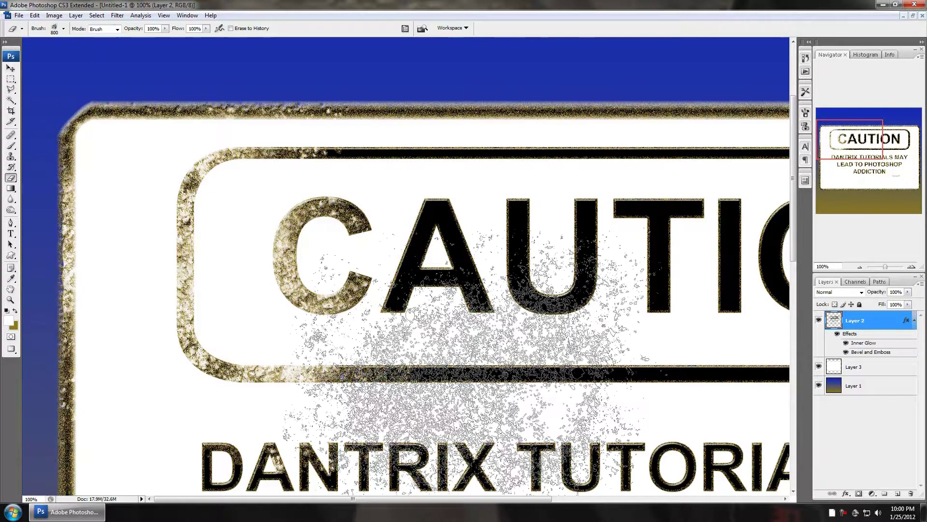
pyautogui.moveTo(512, 392); pyautogui.dragTo(482, 192)
pyautogui.moveTo(327, 263); pyautogui.dragTo(358, 229)
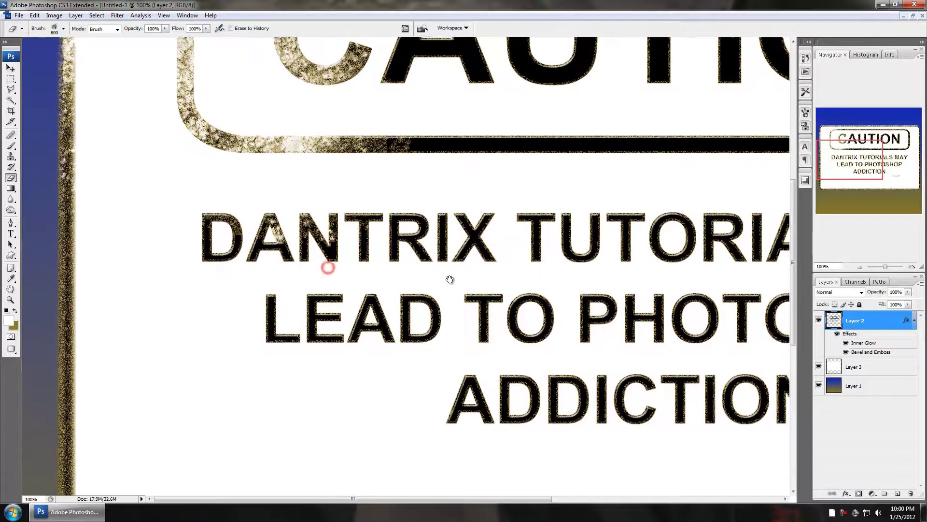
pyautogui.moveTo(449, 276); pyautogui.dragTo(459, 193)
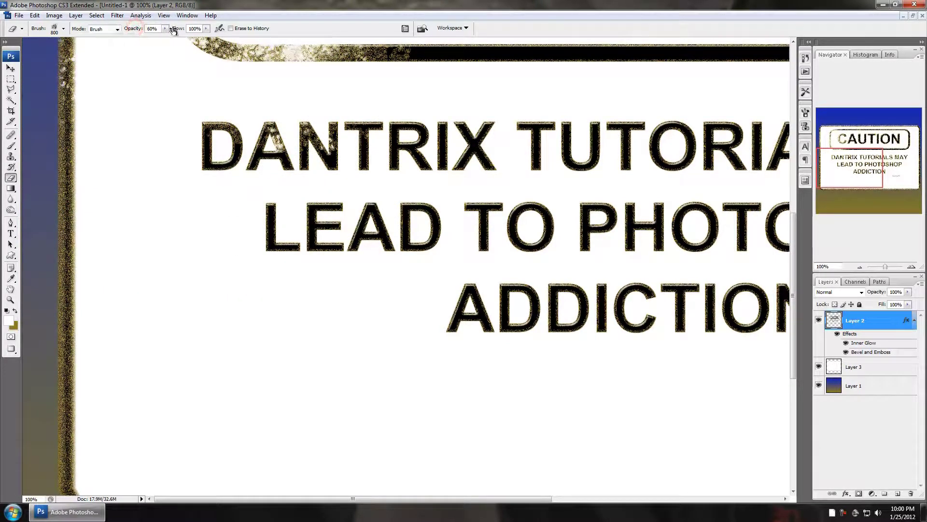
pyautogui.moveTo(178, 28); pyautogui.dragTo(176, 30)
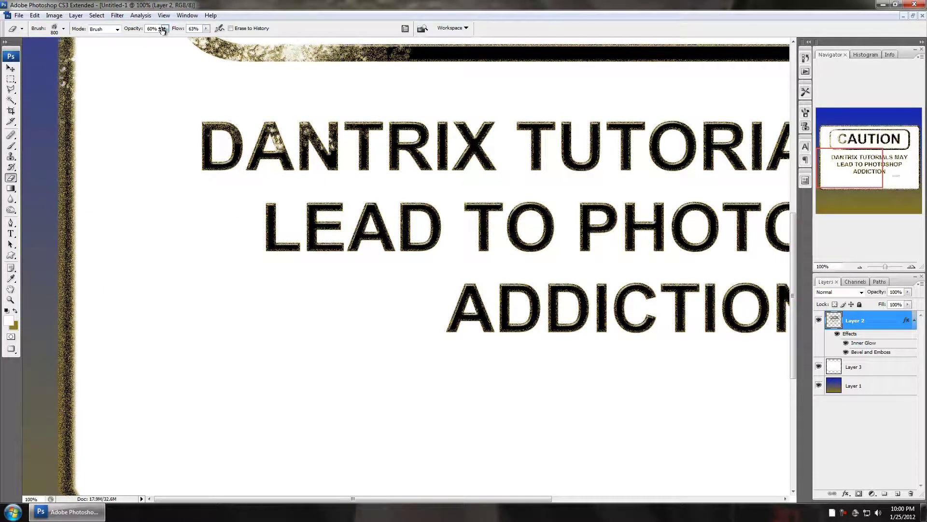
pyautogui.moveTo(184, 72)
pyautogui.mouseDown()
pyautogui.moveTo(145, 333)
pyautogui.moveTo(529, 425)
pyautogui.mouseUp()
pyautogui.hscroll(5, 522, 406)
pyautogui.scroll(-5, 522, 405)
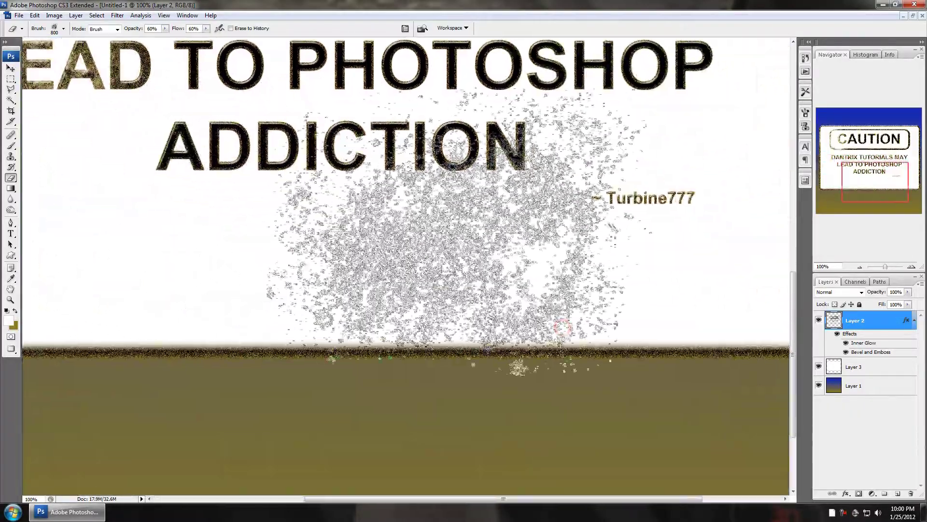
pyautogui.moveTo(529, 225); pyautogui.dragTo(519, 414)
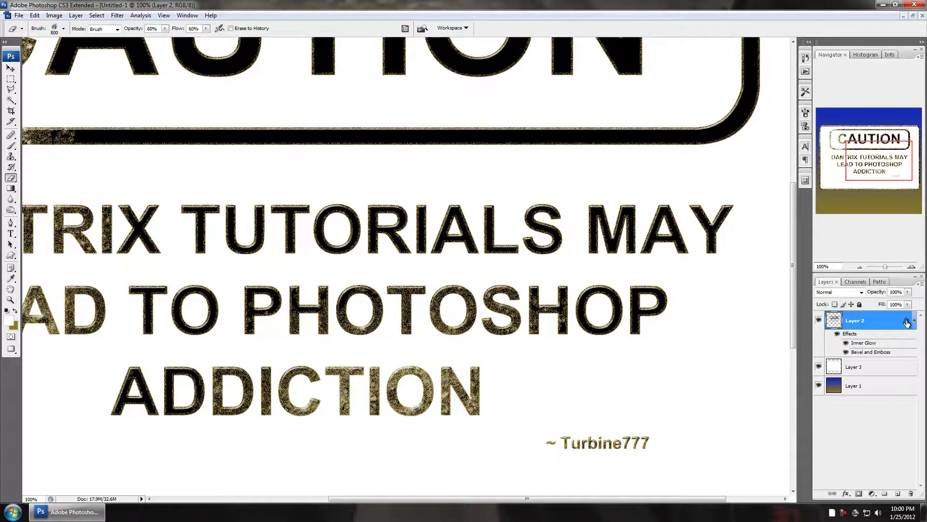
# Copy the Inner Glow and Bevel and Emboss effects from Layer 2 to the white backing Layer 3, and make Layer 3 active
pyautogui.moveTo(908, 321); pyautogui.dragTo(902, 370)
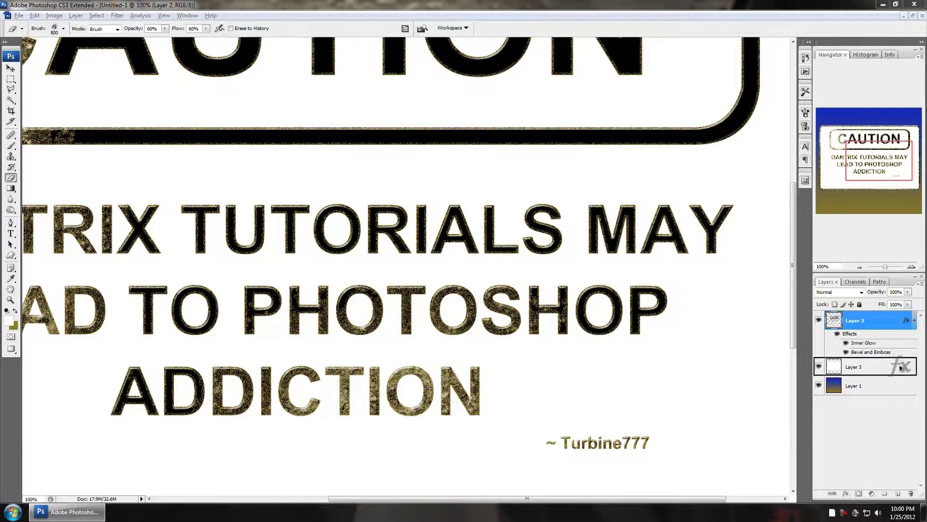
pyautogui.click(872, 367)
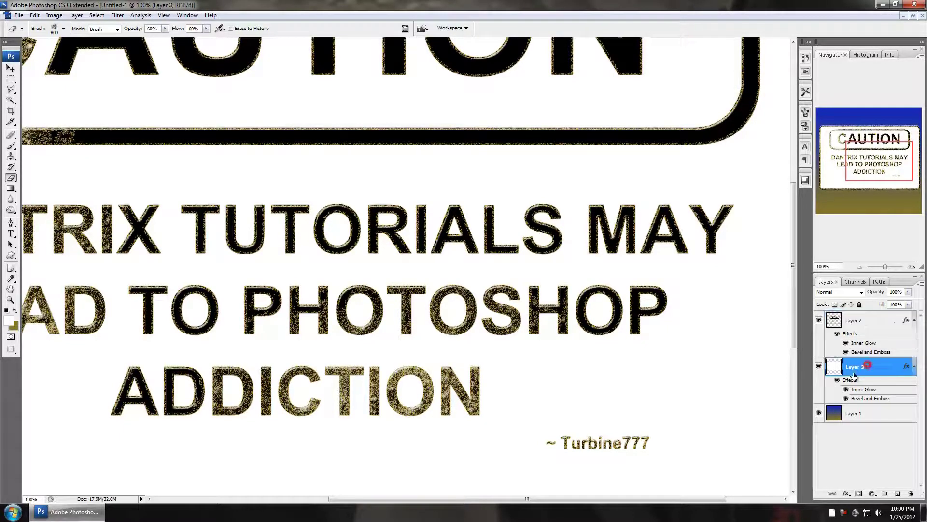
# Erase a scratched, worn patch into the lower-left part of the white backing with the spatter Eraser at 60% opacity
pyautogui.moveTo(701, 377)
pyautogui.mouseDown()
pyautogui.moveTo(661, 392)
pyautogui.moveTo(546, 377)
pyautogui.mouseUp()
pyautogui.hotkey('ctrl', 'z')
pyautogui.keyDown('alt'); pyautogui.click(487, 360); pyautogui.keyUp('alt')
pyautogui.keyDown('alt'); pyautogui.click(420, 348); pyautogui.keyUp('alt')
pyautogui.moveTo(395, 328)
pyautogui.mouseDown()
pyautogui.moveTo(258, 253)
pyautogui.moveTo(234, 244)
pyautogui.mouseUp()
pyautogui.moveTo(415, 309); pyautogui.dragTo(483, 339)
pyautogui.hotkey('ctrl', 'z')
pyautogui.scroll(3, 389, 214)
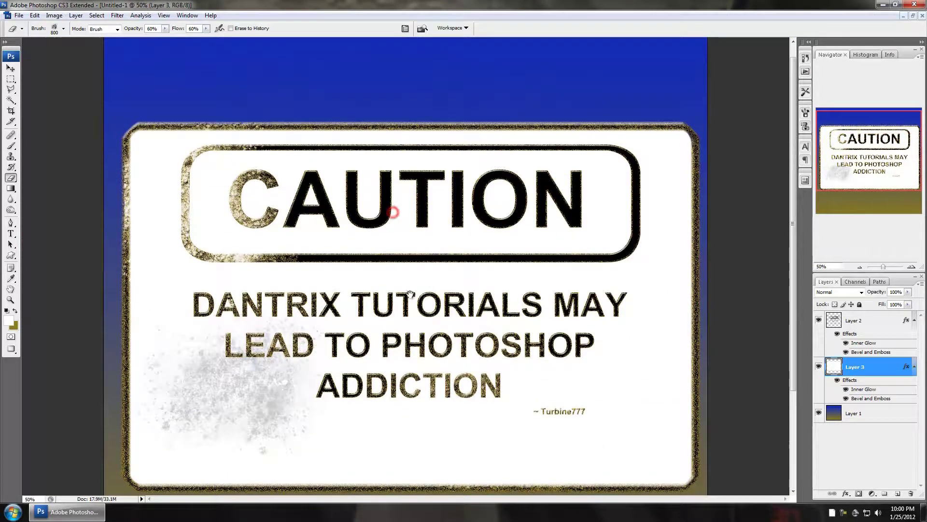
pyautogui.moveTo(309, 289)
pyautogui.mouseDown()
pyautogui.moveTo(203, 357)
pyautogui.moveTo(145, 314)
pyautogui.moveTo(209, 334)
pyautogui.moveTo(338, 435)
pyautogui.moveTo(386, 411)
pyautogui.moveTo(289, 362)
pyautogui.moveTo(497, 447)
pyautogui.mouseUp()
pyautogui.hotkey('ctrl', 'z')
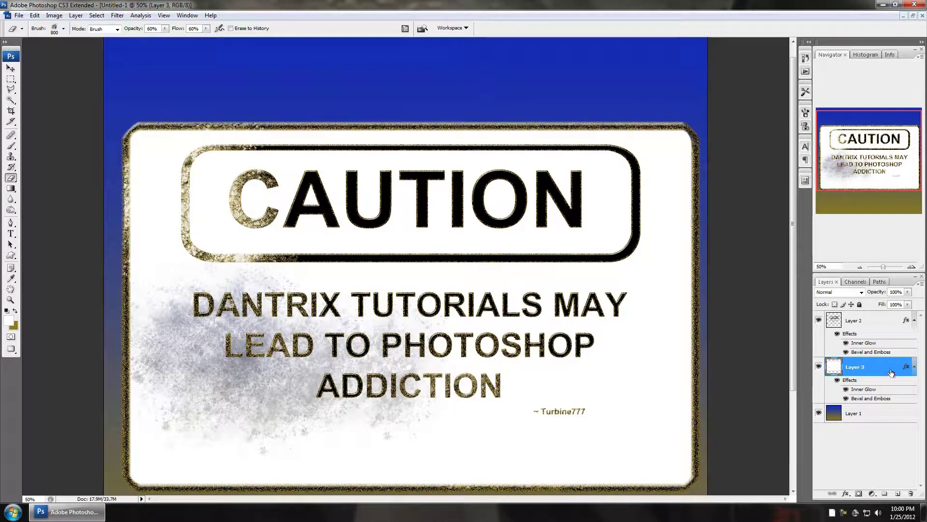
# Change Layer 3's Bevel and Emboss to Pillow Emboss with 531% depth, a 108° light angle and 21° altitude
pyautogui.press('h')
pyautogui.click(885, 370)
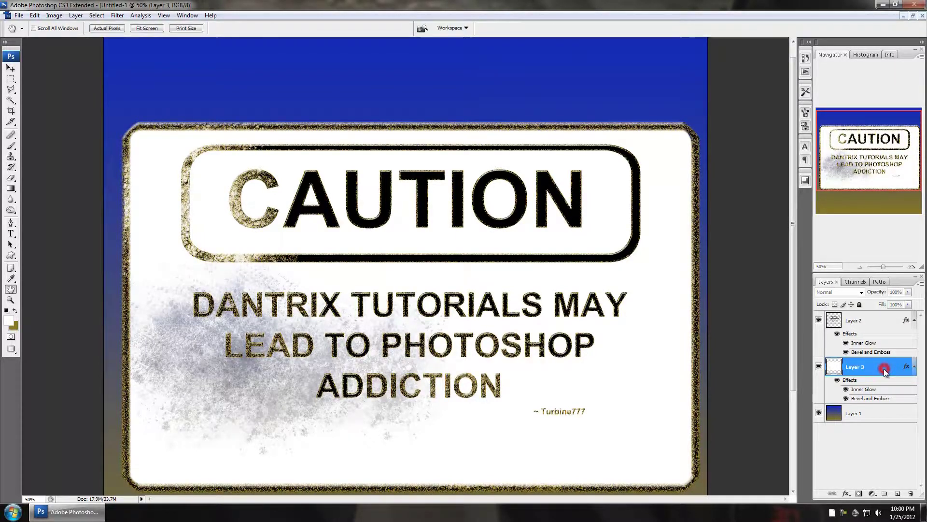
pyautogui.doubleClick(885, 370)
pyautogui.click(669, 258)
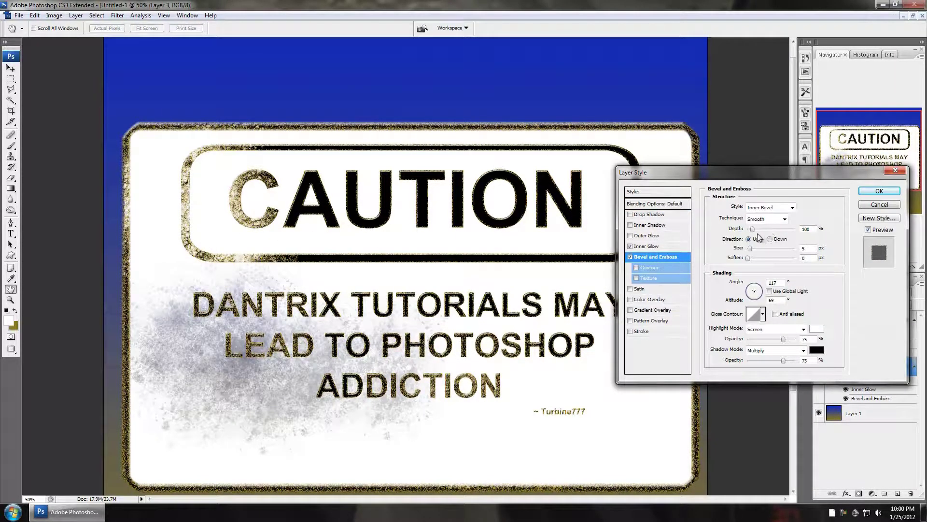
pyautogui.moveTo(752, 229); pyautogui.dragTo(778, 233)
pyautogui.click(792, 207)
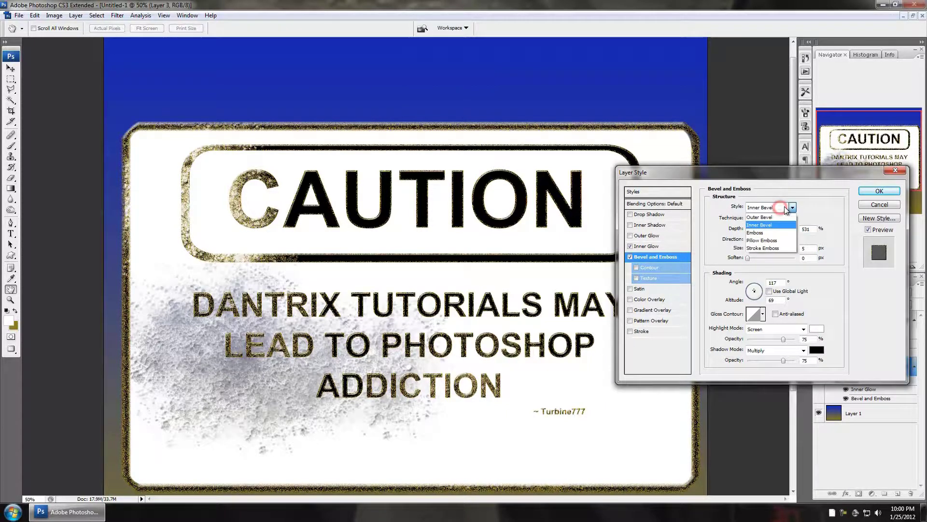
pyautogui.click(776, 241)
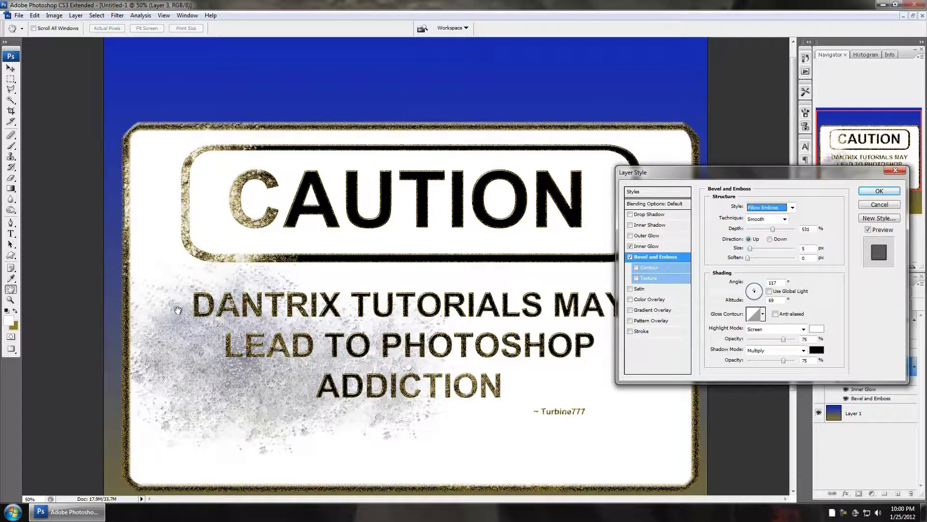
pyautogui.moveTo(753, 290); pyautogui.dragTo(755, 290)
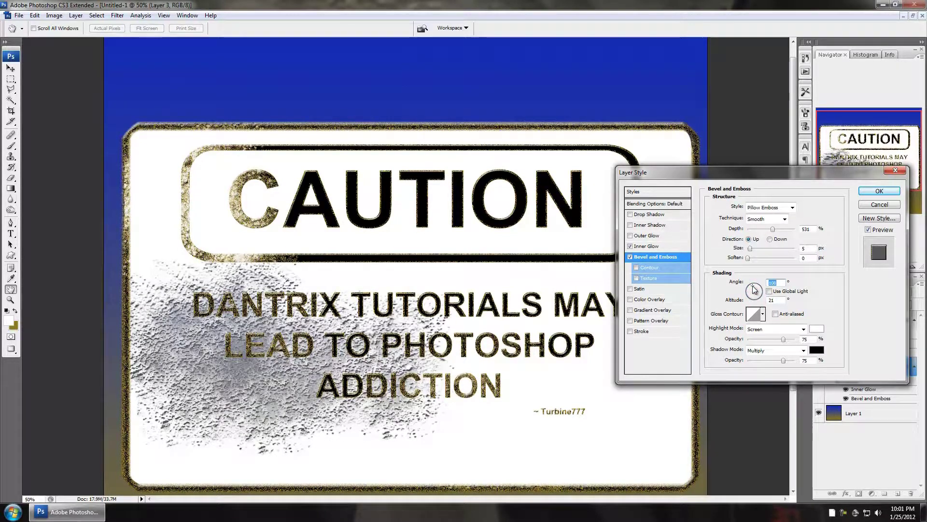
# Compare several gloss contours for Layer 3's bevel, including Cove - Deep and Cove - Shallow, and choose the twin-peaked sawtooth contour
pyautogui.click(763, 314)
pyautogui.click(755, 336)
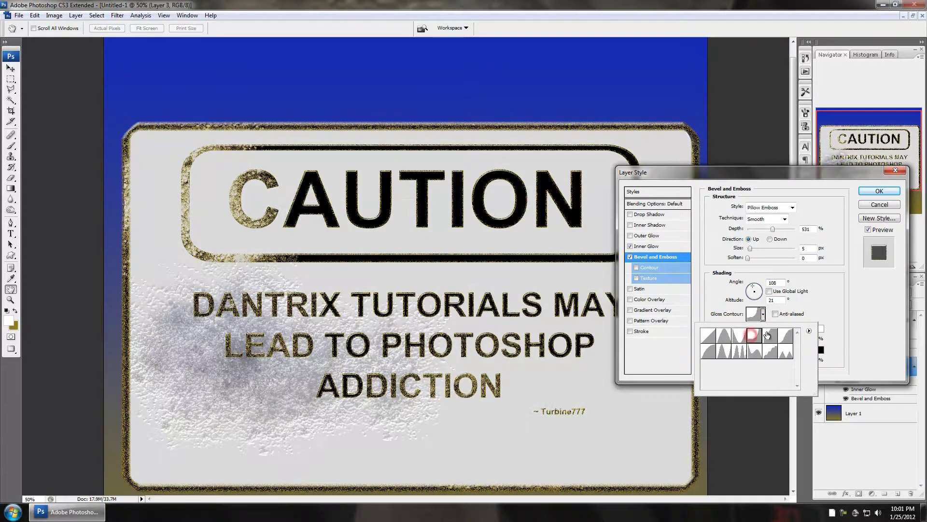
pyautogui.click(770, 335)
pyautogui.click(757, 334)
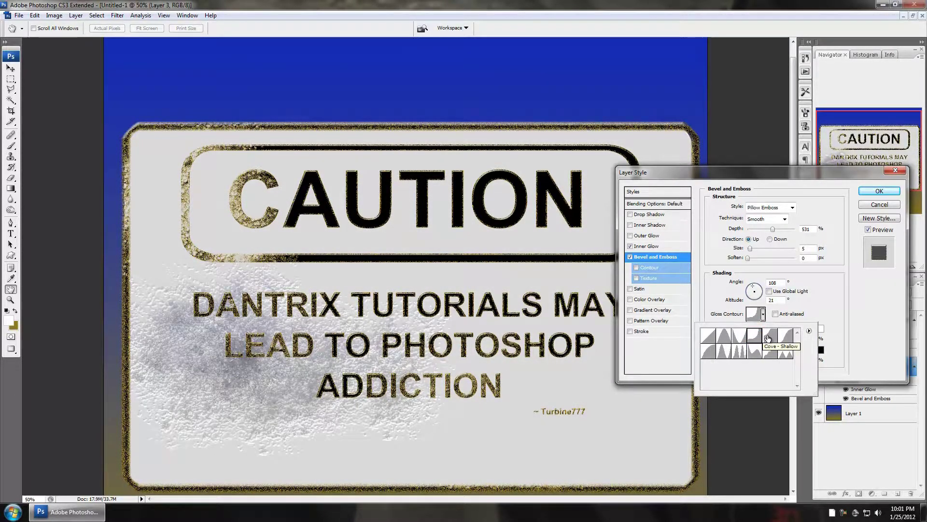
pyautogui.click(768, 338)
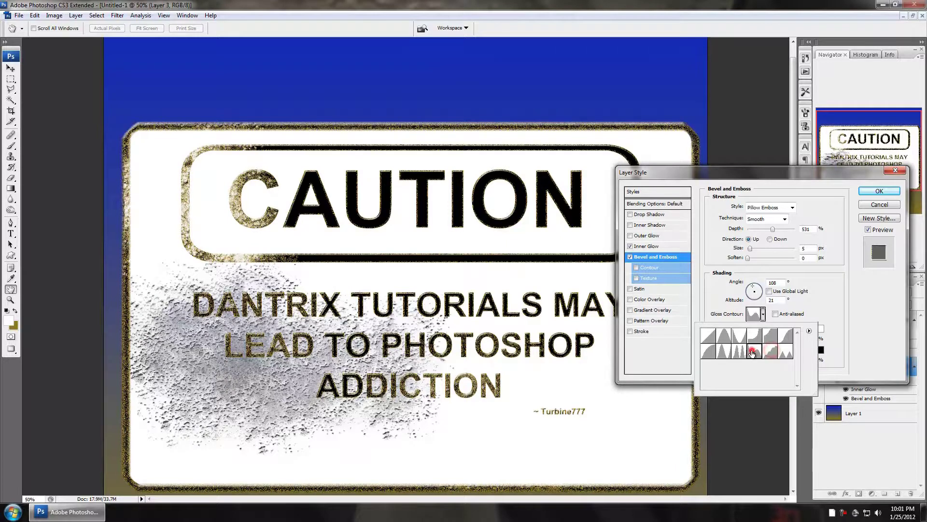
pyautogui.click(787, 352)
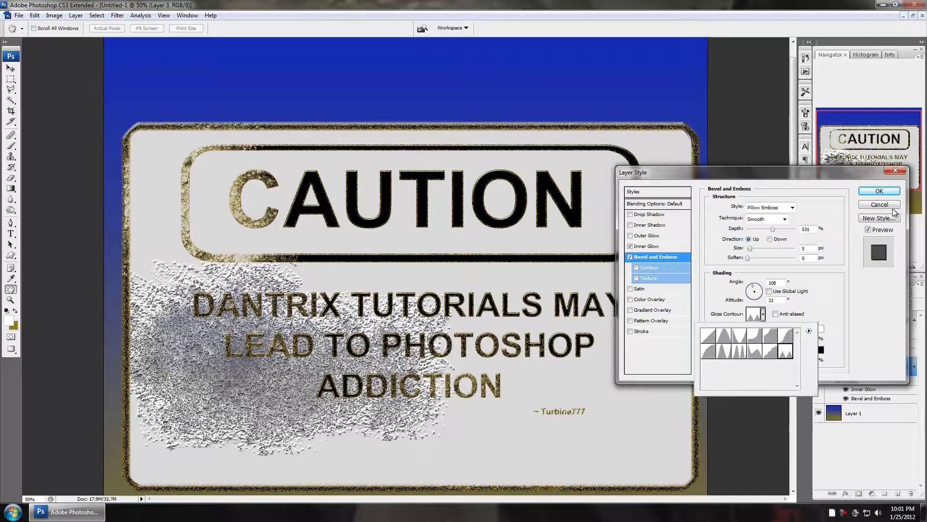
# Add a black Multiply Drop Shadow at 75% opacity to Layer 3, increase its distance, and apply the layer style
pyautogui.click(654, 216)
pyautogui.click(654, 216)
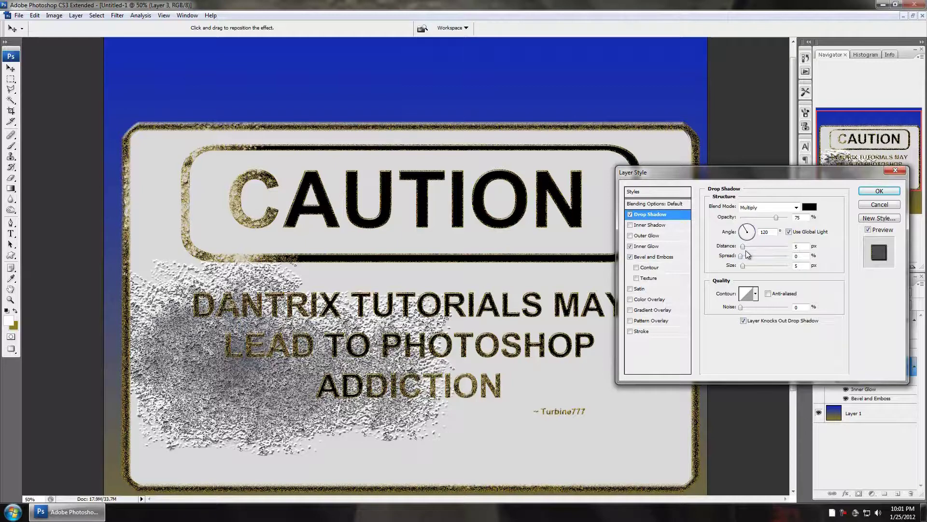
pyautogui.moveTo(744, 247); pyautogui.dragTo(750, 247)
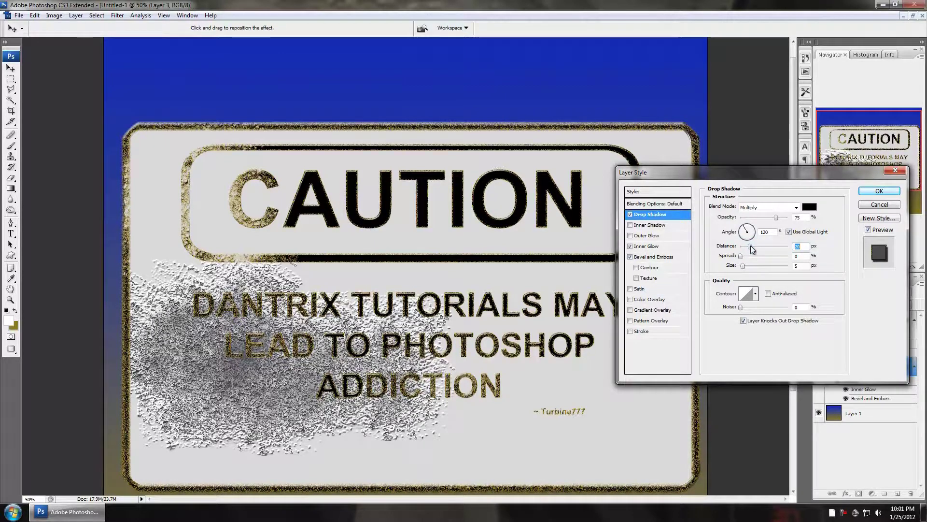
pyautogui.click(892, 192)
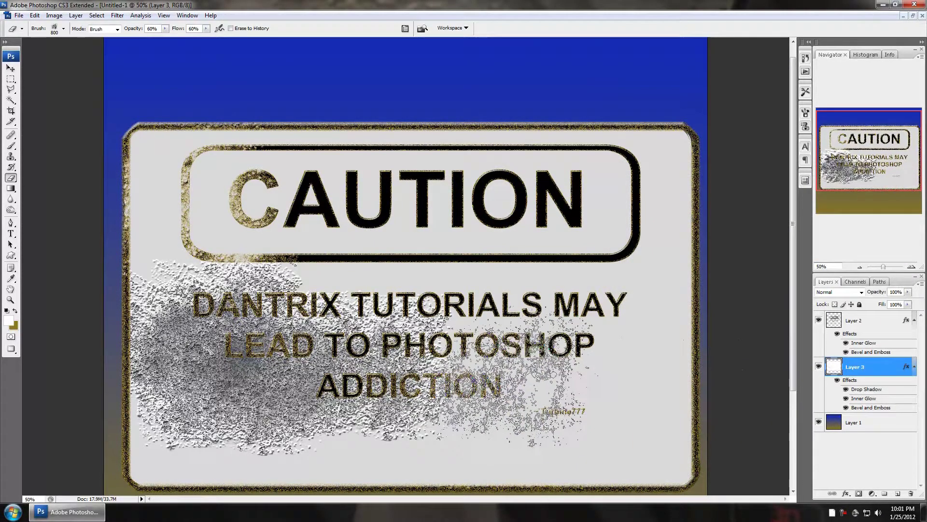
# Try erasing another spattered patch beside the worn area on the white backing, and inspect the embossed wear up close
pyautogui.moveTo(464, 367); pyautogui.dragTo(441, 372)
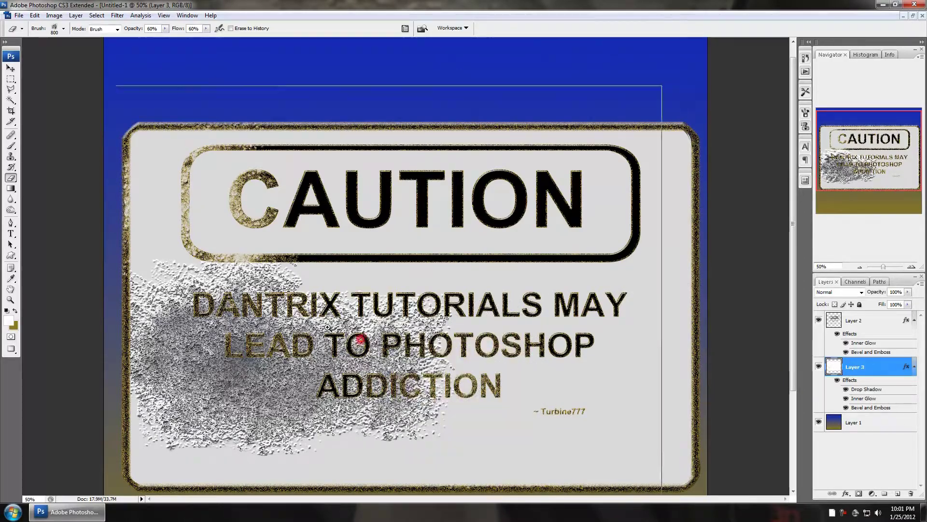
pyautogui.keyDown('ctrl'); pyautogui.click(392, 339); pyautogui.keyUp('ctrl')
pyautogui.keyDown('ctrl'); pyautogui.click(311, 301); pyautogui.keyUp('ctrl')
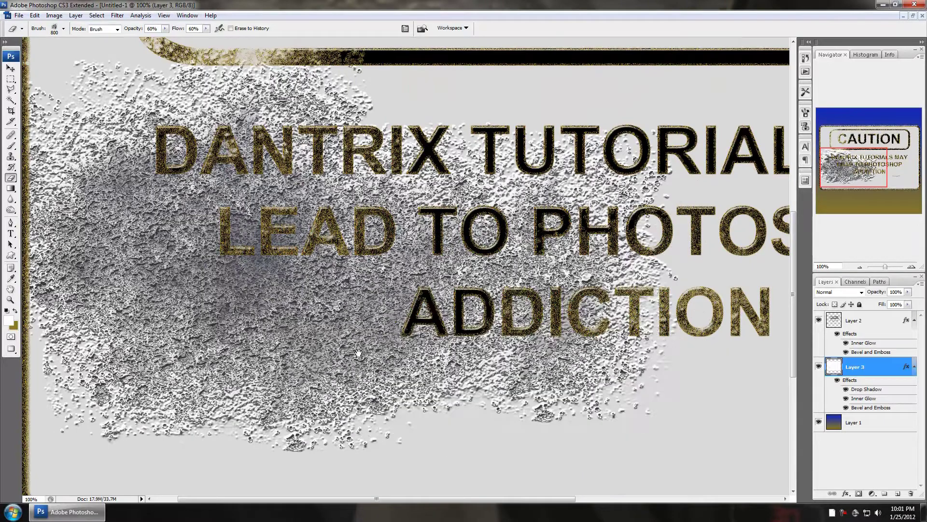
pyautogui.moveTo(567, 319); pyautogui.dragTo(387, 343)
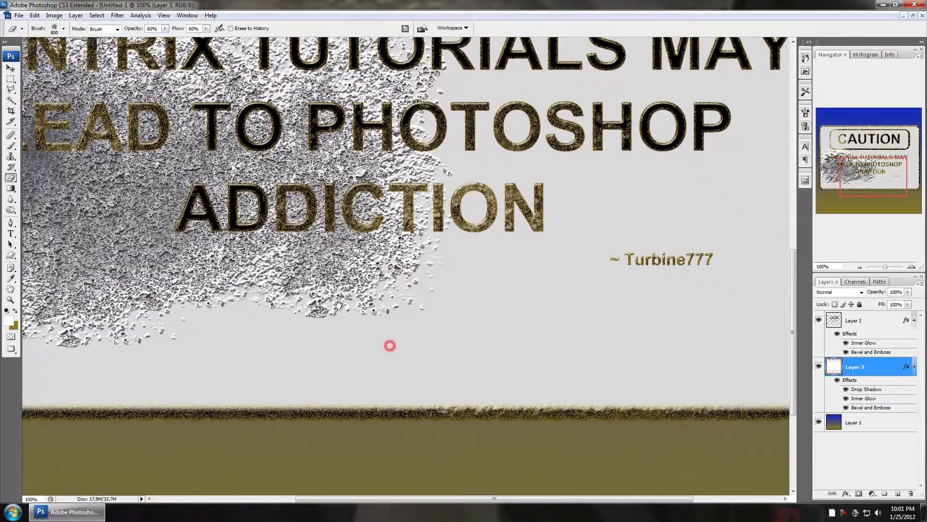
pyautogui.moveTo(373, 260); pyautogui.dragTo(341, 270)
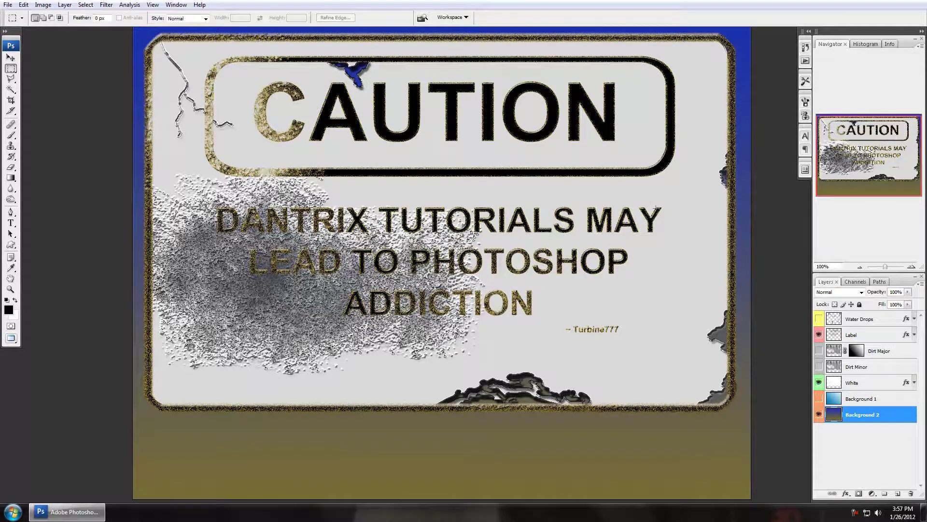
# Compare the Dirt Minor and Dirt Major streak layers on the decal, keeping only Dirt Major visible
pyautogui.click(819, 367)
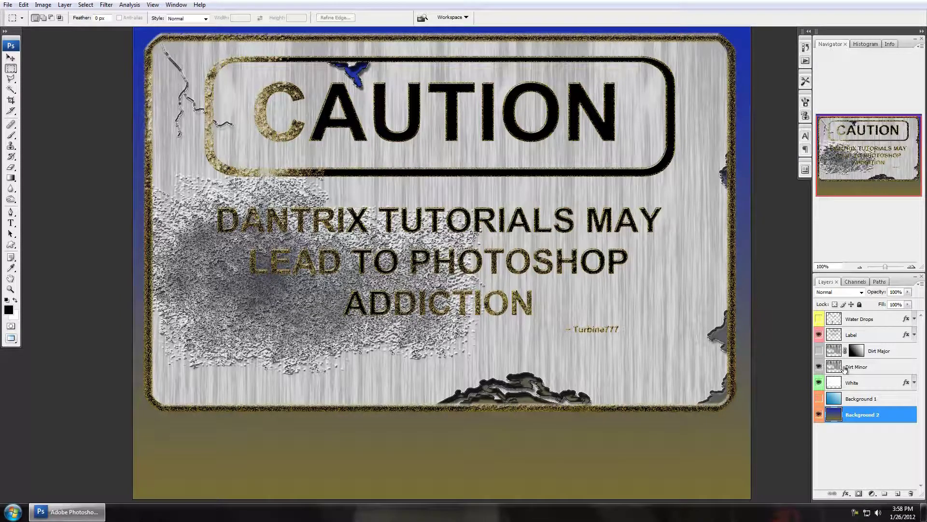
pyautogui.click(819, 350)
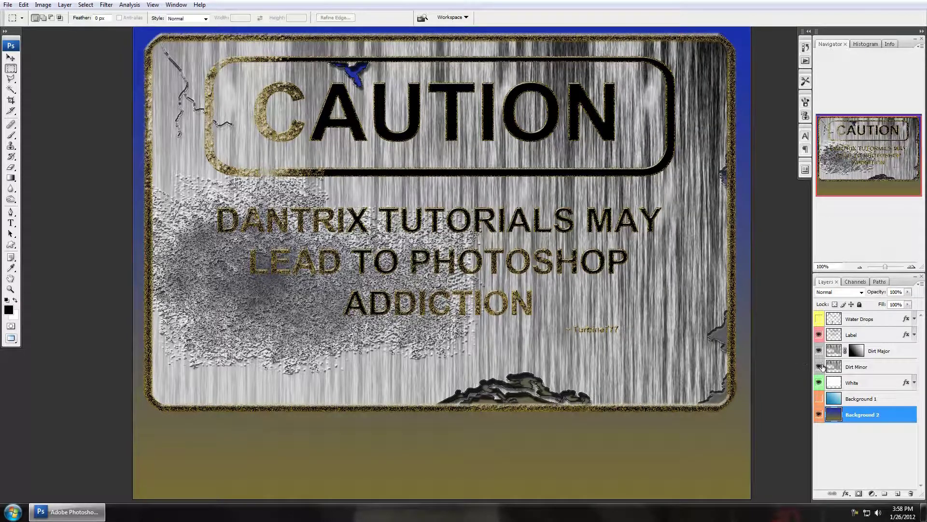
pyautogui.click(819, 367)
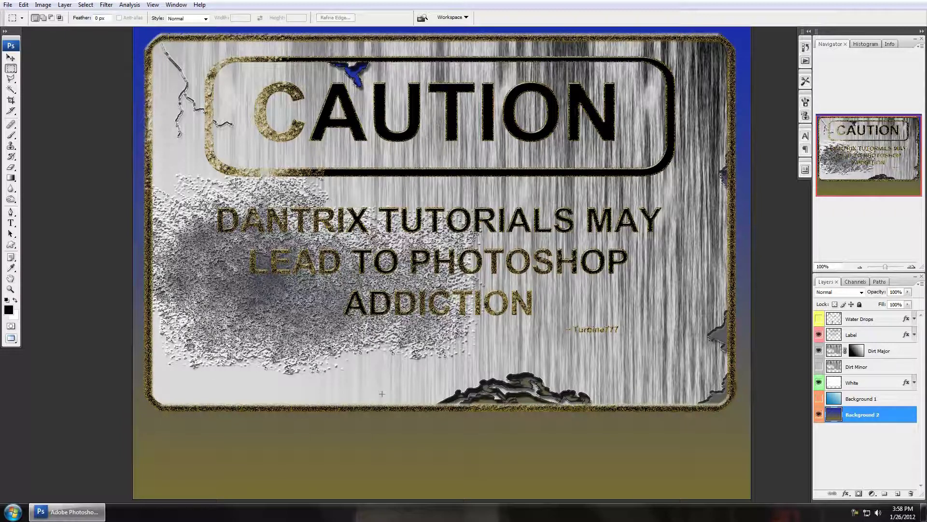
# Darken the White layer's lower-left worn patch and its lower and right edges with the 150 px Burn tool, Highlights at 75% exposure
pyautogui.click(873, 382)
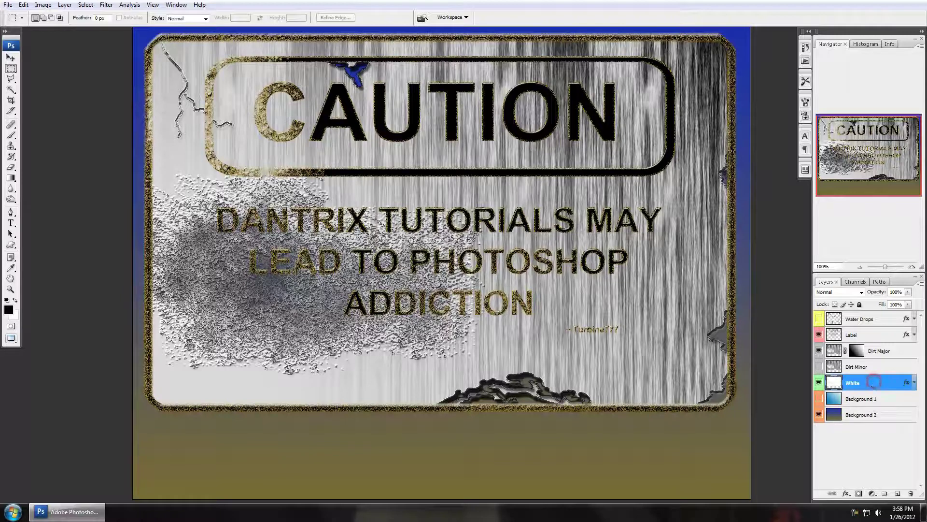
pyautogui.press('o')
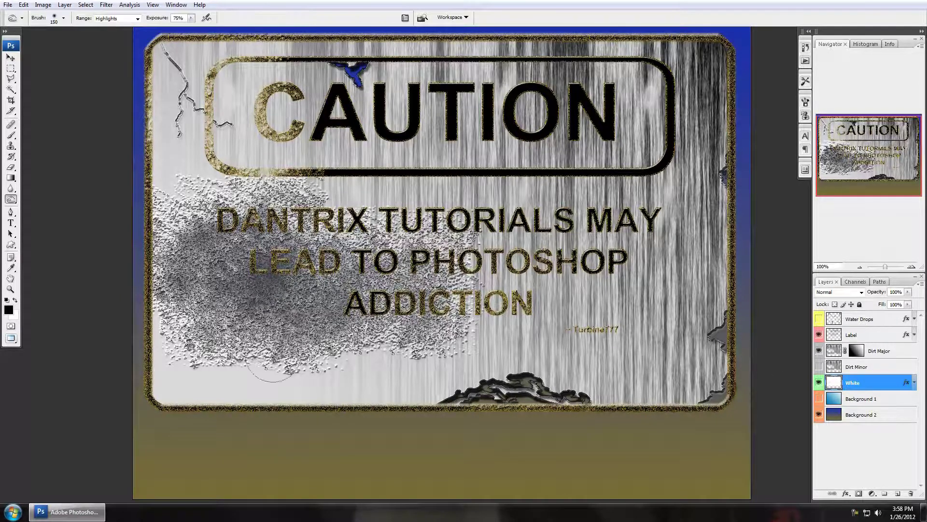
pyautogui.moveTo(220, 279)
pyautogui.mouseDown()
pyautogui.moveTo(213, 309)
pyautogui.moveTo(179, 318)
pyautogui.moveTo(227, 333)
pyautogui.moveTo(285, 329)
pyautogui.mouseUp()
pyautogui.moveTo(225, 330)
pyautogui.mouseDown()
pyautogui.moveTo(305, 325)
pyautogui.moveTo(375, 302)
pyautogui.moveTo(386, 309)
pyautogui.moveTo(279, 330)
pyautogui.moveTo(232, 309)
pyautogui.moveTo(193, 270)
pyautogui.moveTo(178, 304)
pyautogui.moveTo(207, 350)
pyautogui.moveTo(277, 370)
pyautogui.moveTo(333, 369)
pyautogui.mouseUp()
pyautogui.moveTo(252, 327)
pyautogui.mouseDown()
pyautogui.moveTo(211, 285)
pyautogui.moveTo(196, 306)
pyautogui.mouseUp()
pyautogui.moveTo(502, 397)
pyautogui.mouseDown()
pyautogui.moveTo(588, 391)
pyautogui.moveTo(612, 396)
pyautogui.moveTo(599, 404)
pyautogui.moveTo(673, 393)
pyautogui.moveTo(600, 397)
pyautogui.moveTo(699, 400)
pyautogui.moveTo(719, 396)
pyautogui.moveTo(648, 402)
pyautogui.moveTo(723, 382)
pyautogui.moveTo(498, 406)
pyautogui.moveTo(160, 401)
pyautogui.moveTo(558, 409)
pyautogui.moveTo(662, 391)
pyautogui.moveTo(748, 281)
pyautogui.moveTo(747, 221)
pyautogui.moveTo(707, 367)
pyautogui.moveTo(726, 264)
pyautogui.moveTo(694, 372)
pyautogui.moveTo(543, 430)
pyautogui.moveTo(726, 282)
pyautogui.moveTo(756, 229)
pyautogui.moveTo(604, 389)
pyautogui.moveTo(536, 416)
pyautogui.moveTo(713, 292)
pyautogui.moveTo(721, 263)
pyautogui.mouseUp()
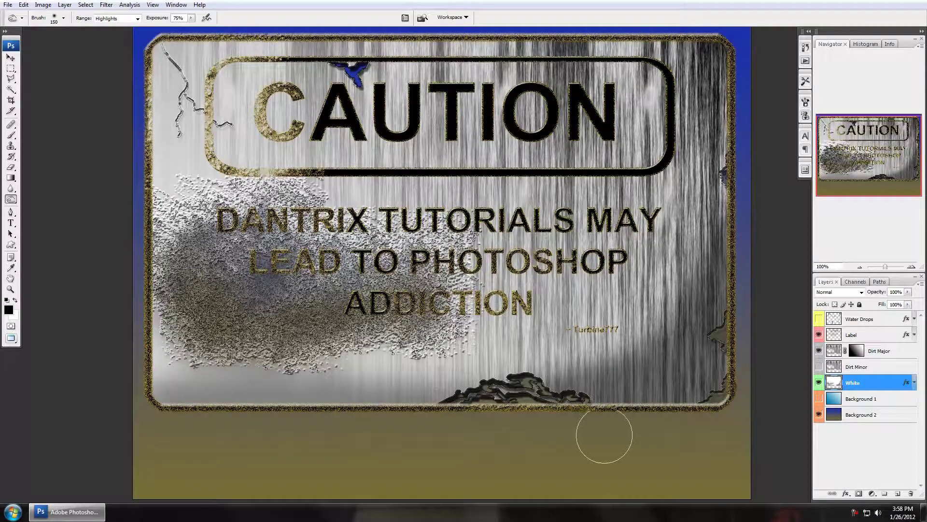
# Try a Satin effect on the White layer with the inverted cone contour, 125° angle and 29 px distance
pyautogui.doubleClick(876, 384)
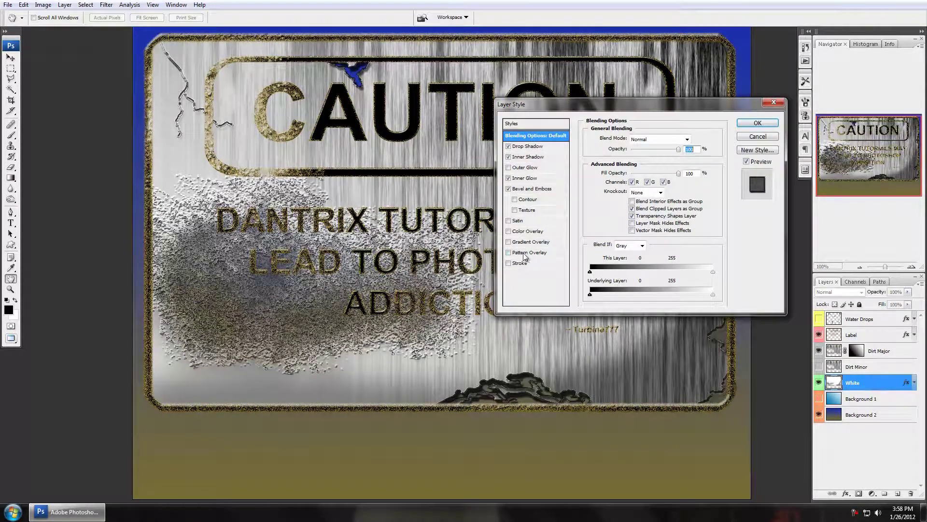
pyautogui.click(521, 221)
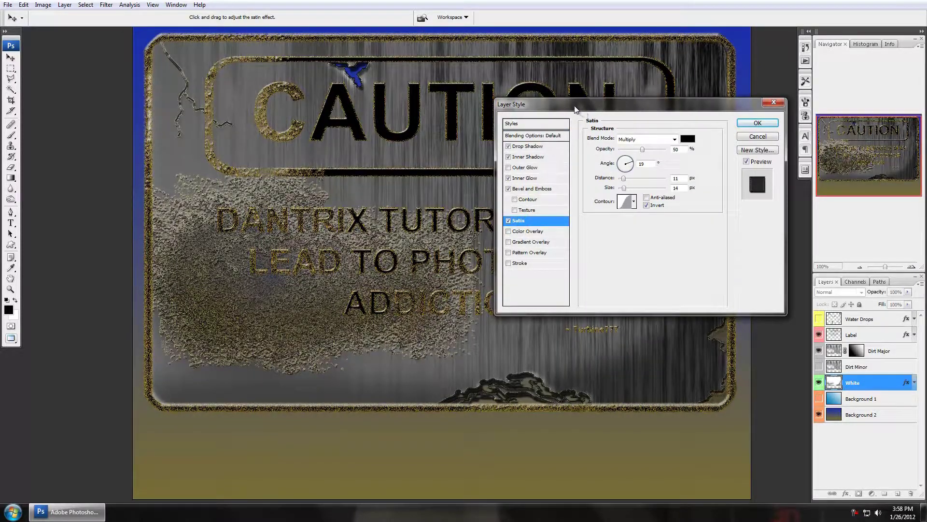
pyautogui.moveTo(578, 110); pyautogui.dragTo(700, 274)
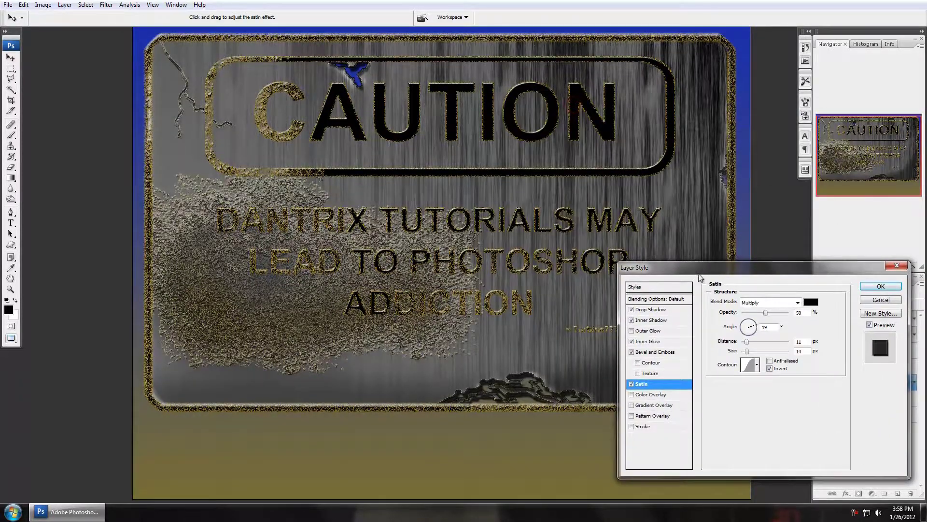
pyautogui.click(757, 366)
pyautogui.click(734, 385)
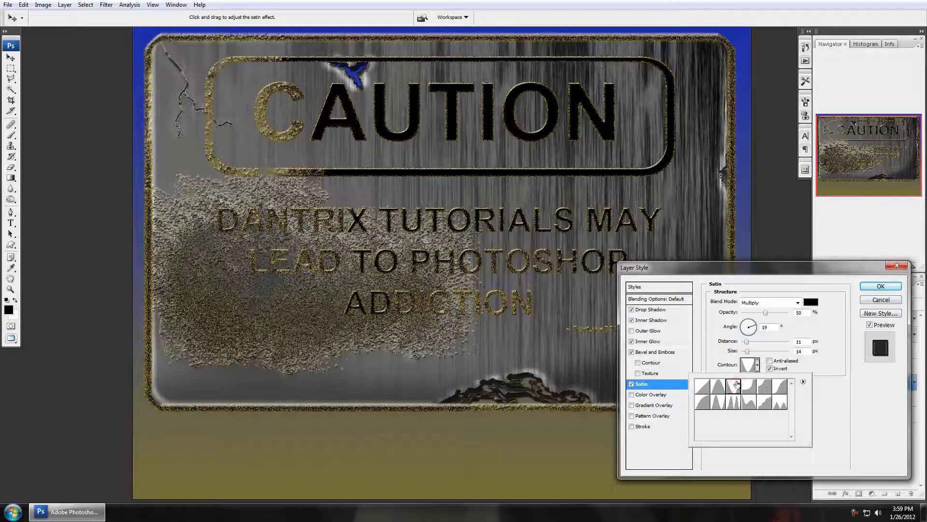
pyautogui.moveTo(538, 242)
pyautogui.mouseDown()
pyautogui.moveTo(468, 209)
pyautogui.moveTo(499, 197)
pyautogui.moveTo(524, 202)
pyautogui.mouseUp()
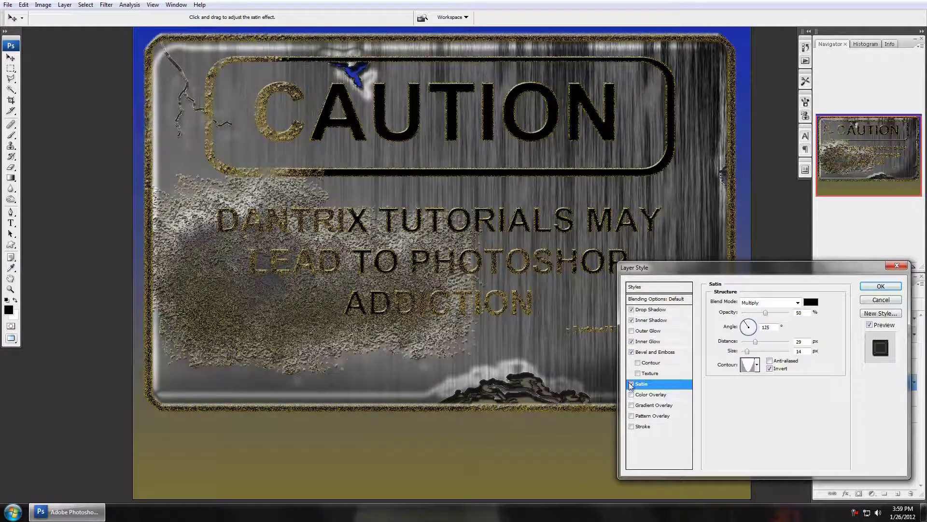
pyautogui.click(631, 384)
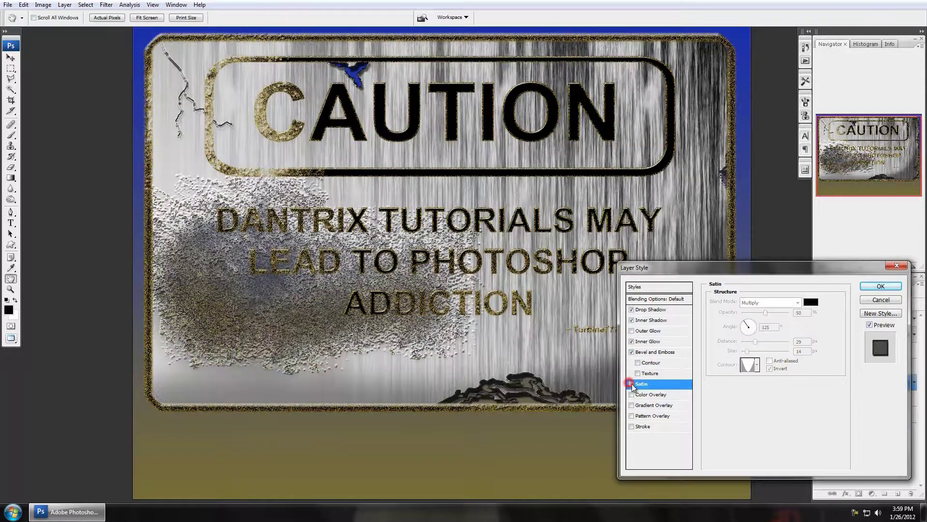
pyautogui.click(880, 287)
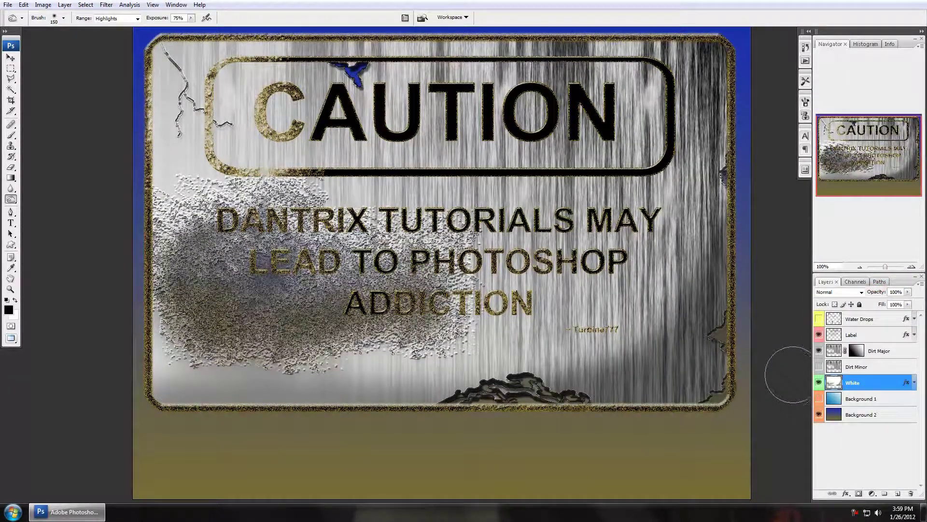
# Show the Water Drops layer and paint a winding water trail across the CAUTION lettering with the 35 px Brush
pyautogui.click(819, 318)
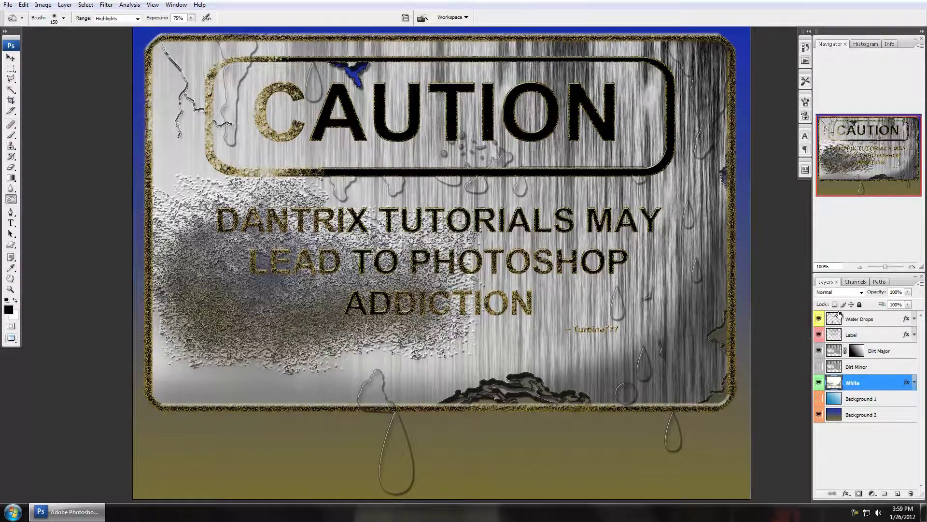
pyautogui.click(874, 319)
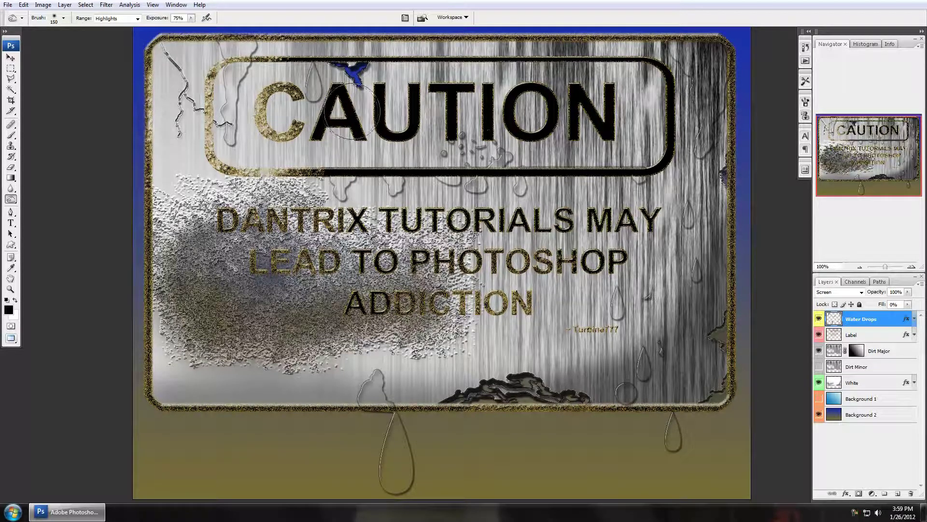
pyautogui.press('b')
pyautogui.moveTo(294, 157)
pyautogui.mouseDown()
pyautogui.moveTo(325, 131)
pyautogui.moveTo(396, 120)
pyautogui.moveTo(482, 84)
pyautogui.moveTo(550, 110)
pyautogui.moveTo(577, 158)
pyautogui.moveTo(618, 186)
pyautogui.mouseUp()
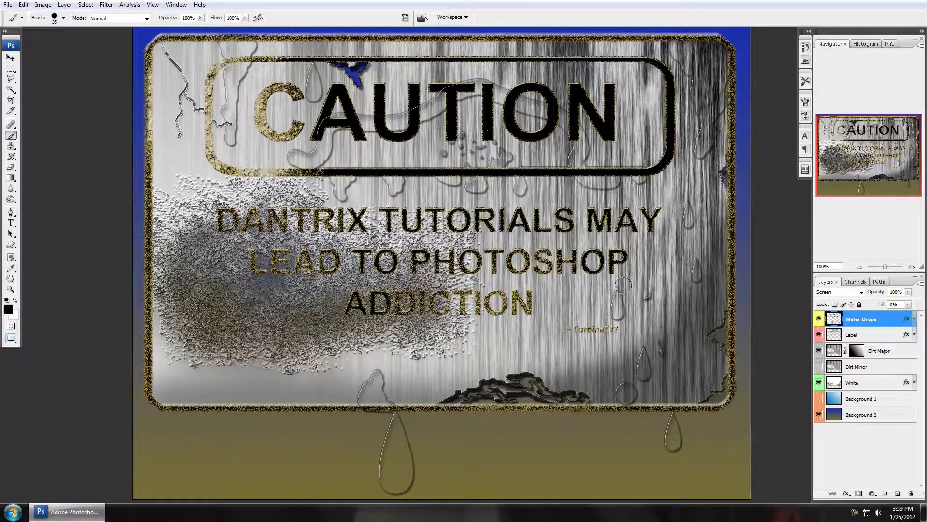
# Load the Rain Drop channel as a selection and return to the Water Drops layer
pyautogui.click(855, 282)
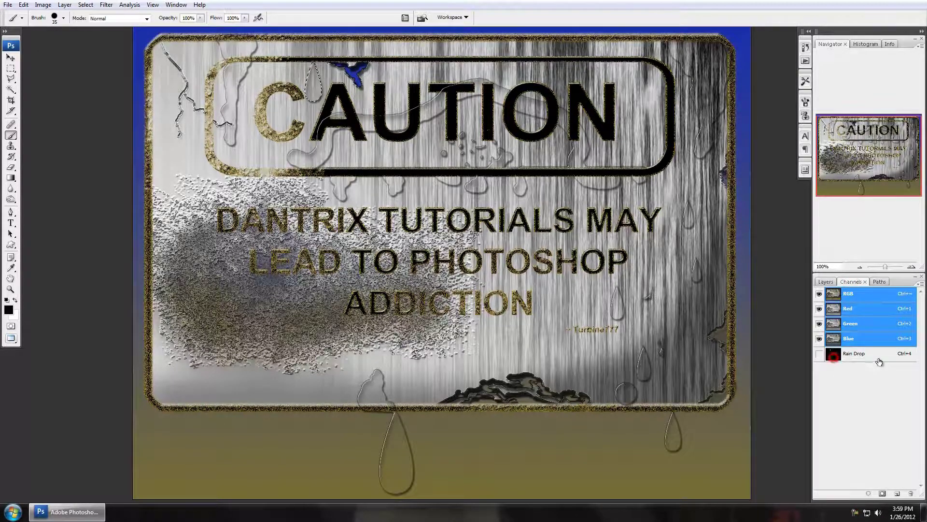
pyautogui.keyDown('ctrl'); pyautogui.click(834, 359); pyautogui.keyUp('ctrl')
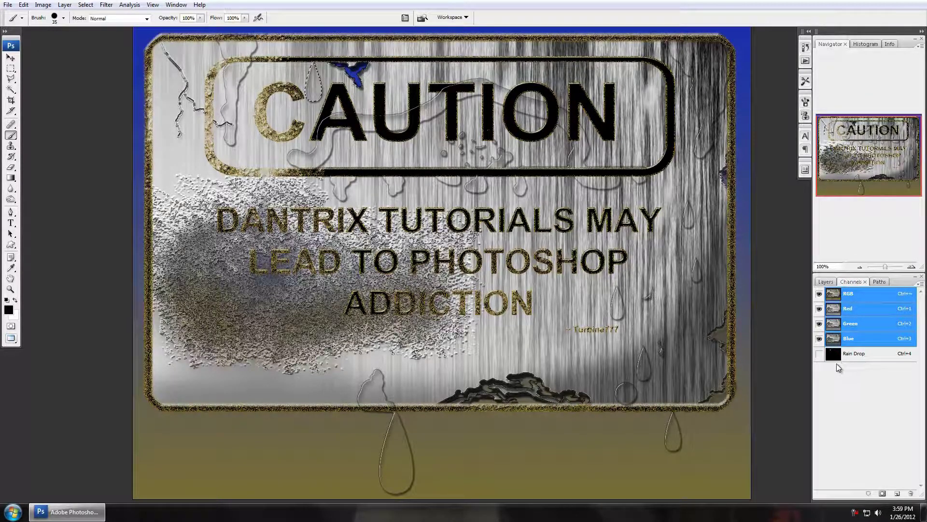
pyautogui.click(824, 282)
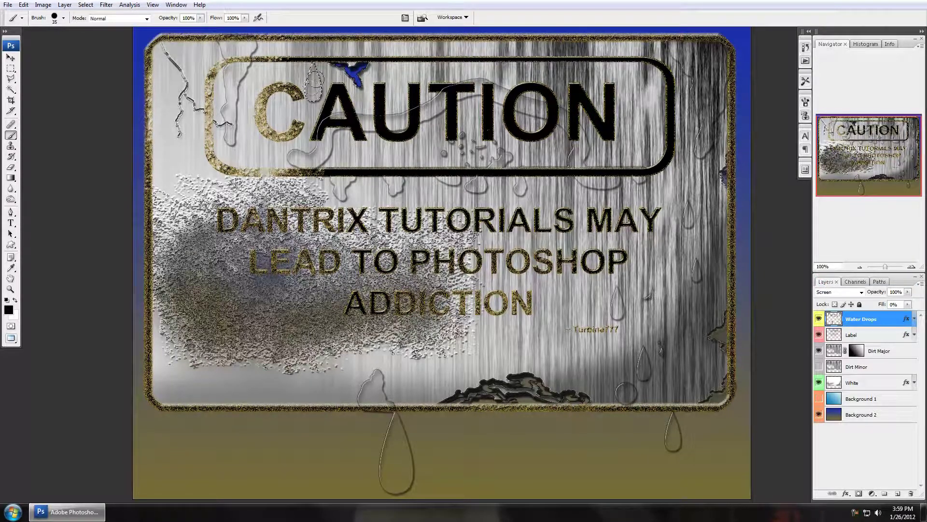
# Fill raindrops beside the C of CAUTION and below ADDICTION by moving the raindrop selection between them, and deselect
pyautogui.press('m')
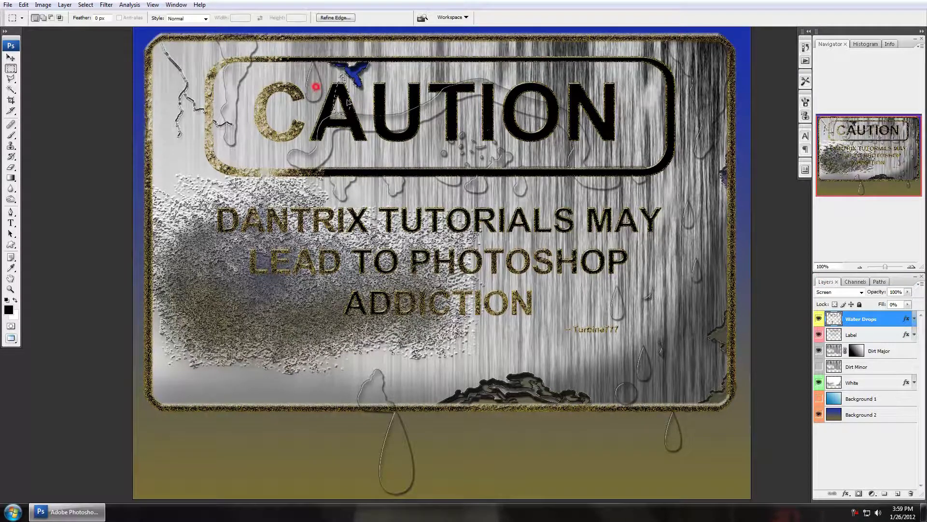
pyautogui.moveTo(316, 91)
pyautogui.mouseDown()
pyautogui.moveTo(435, 159)
pyautogui.moveTo(556, 295)
pyautogui.moveTo(518, 341)
pyautogui.mouseUp()
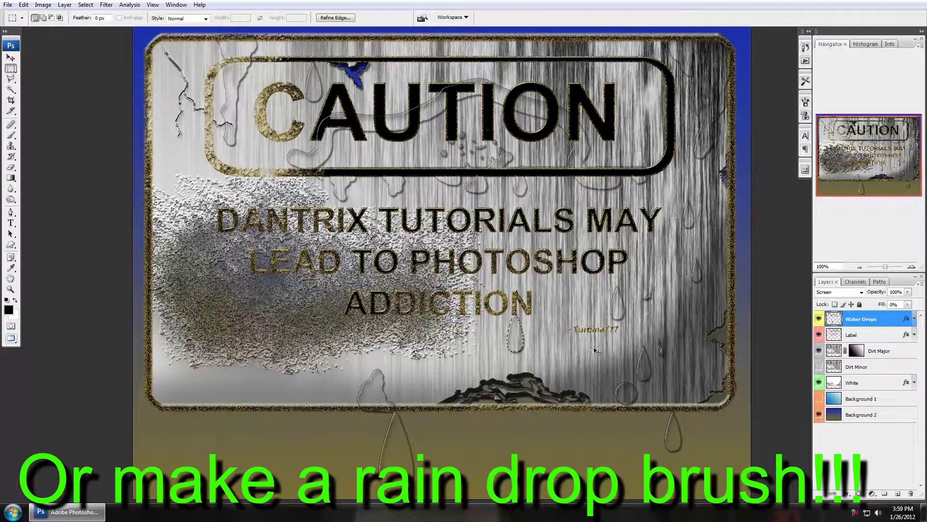
pyautogui.hotkey('ctrl', 'd')
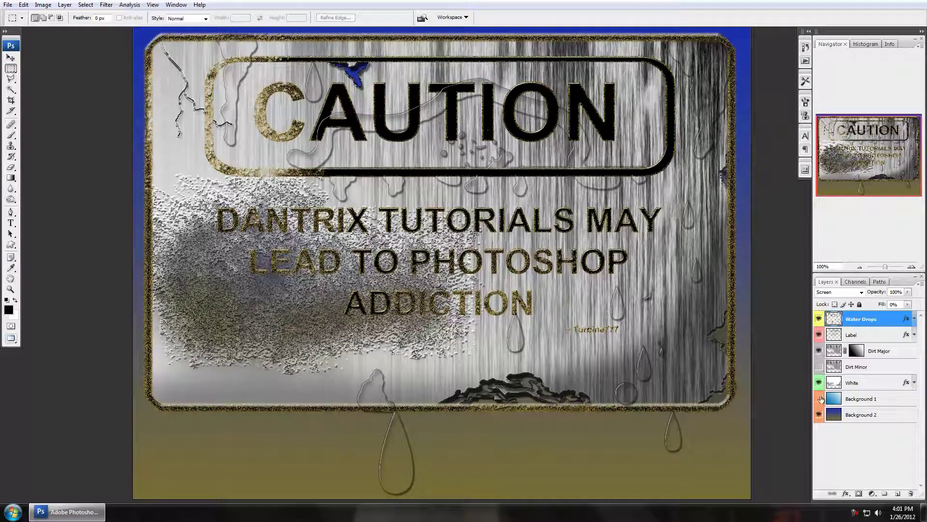
# Hide the Background 2 layer and reduce the White layer's Fill to 0%
pyautogui.click(819, 414)
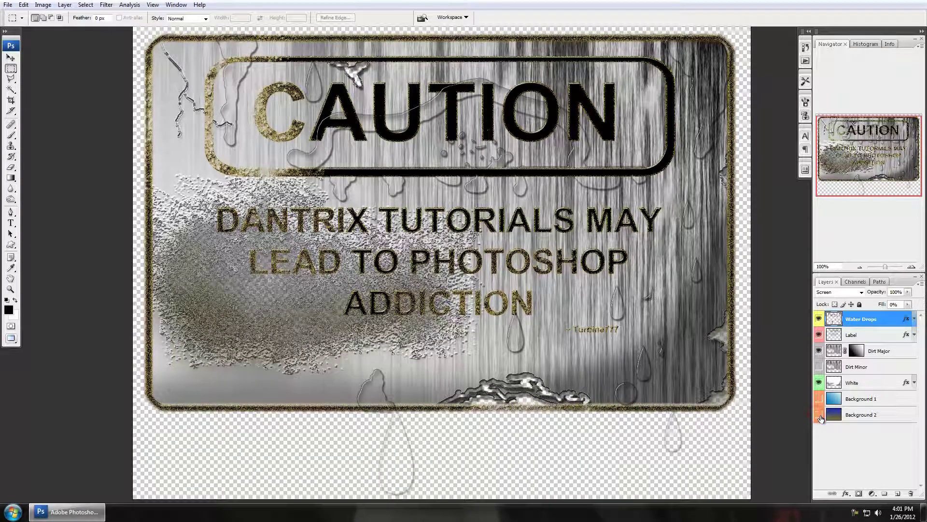
pyautogui.click(820, 382)
pyautogui.click(820, 383)
pyautogui.click(867, 383)
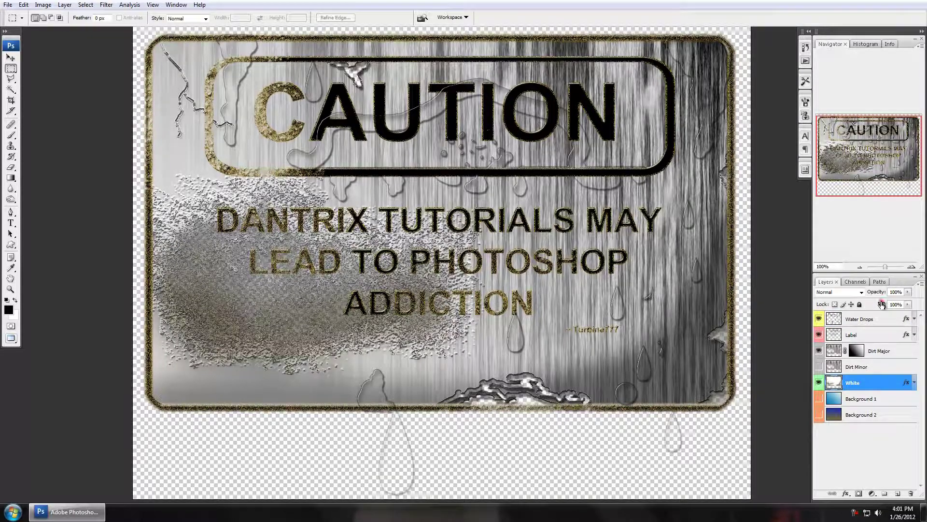
pyautogui.moveTo(888, 303); pyautogui.dragTo(785, 313)
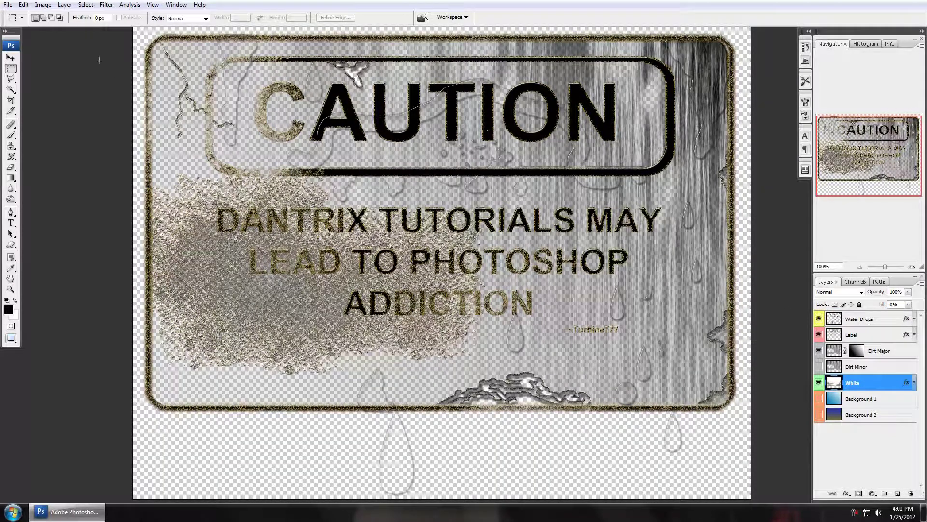
# Define the visible sign artwork as a brush preset named Rusty Sign
pyautogui.click(23, 5)
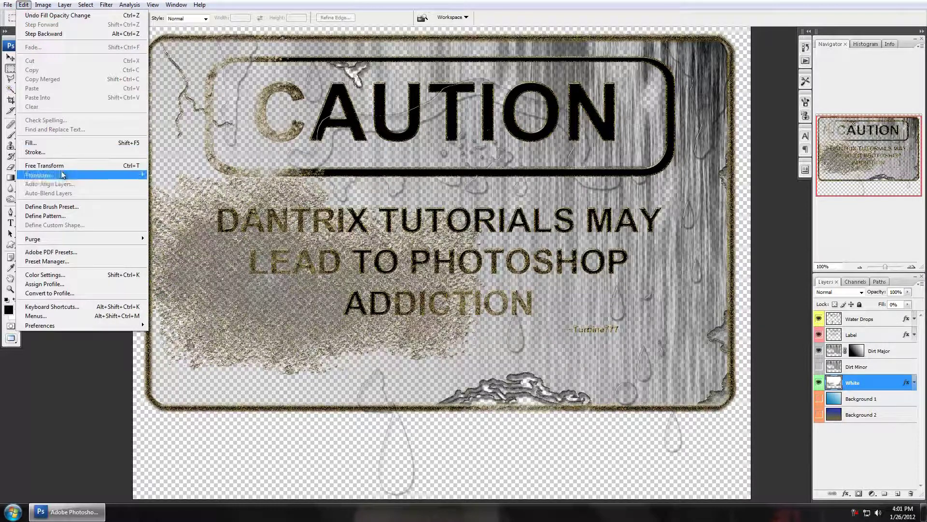
pyautogui.click(71, 207)
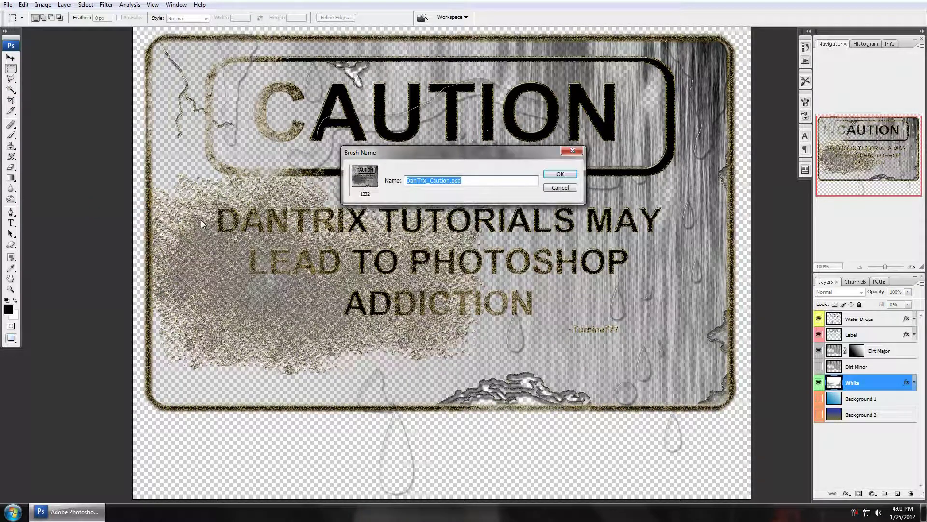
pyautogui.write('Rusty Sign')
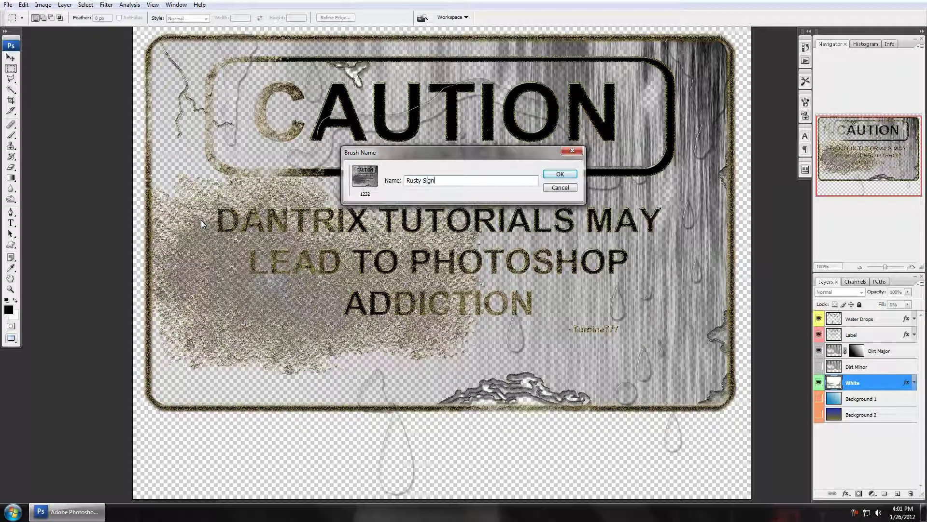
pyautogui.press('Return')
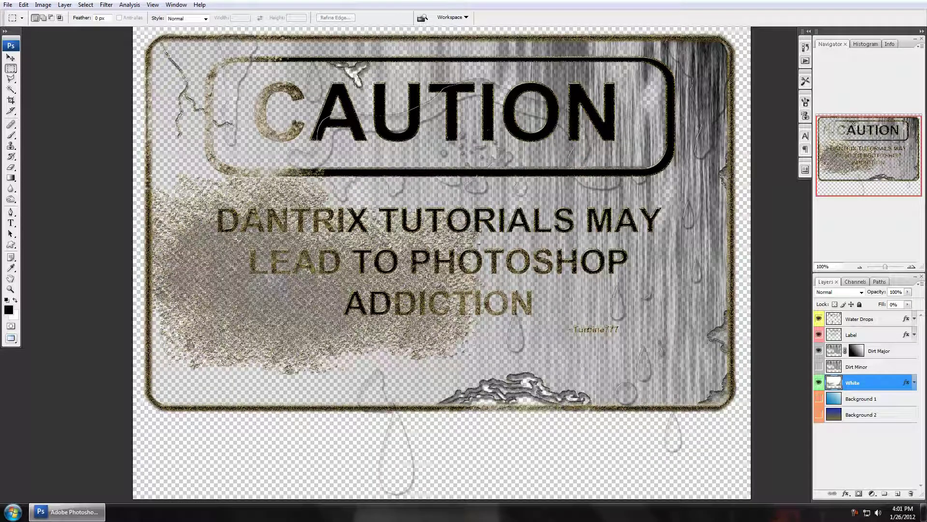
# Show the Background 1 layer and delete all the sign layers from White up to Water Drops
pyautogui.click(819, 399)
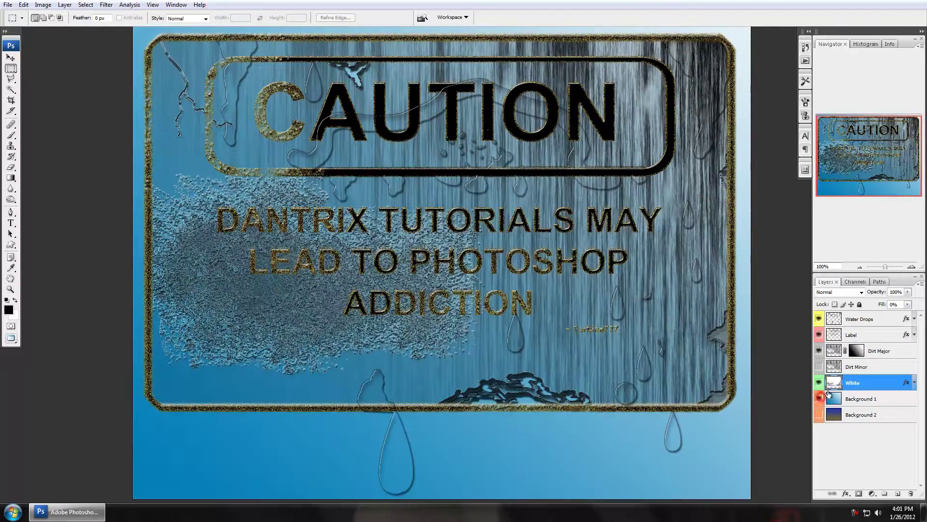
pyautogui.keyDown('shift'); pyautogui.click(877, 320); pyautogui.keyUp('shift')
pyautogui.press('v')
pyautogui.press('Delete')
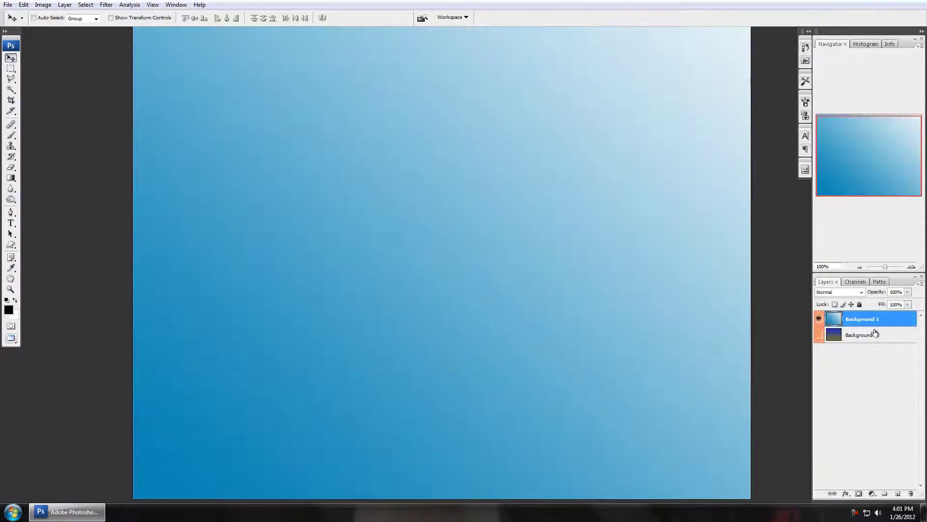
# Stamp the sign onto the Background 1 layer in black with the 1232 px Rusty Sign brush
pyautogui.press('b')
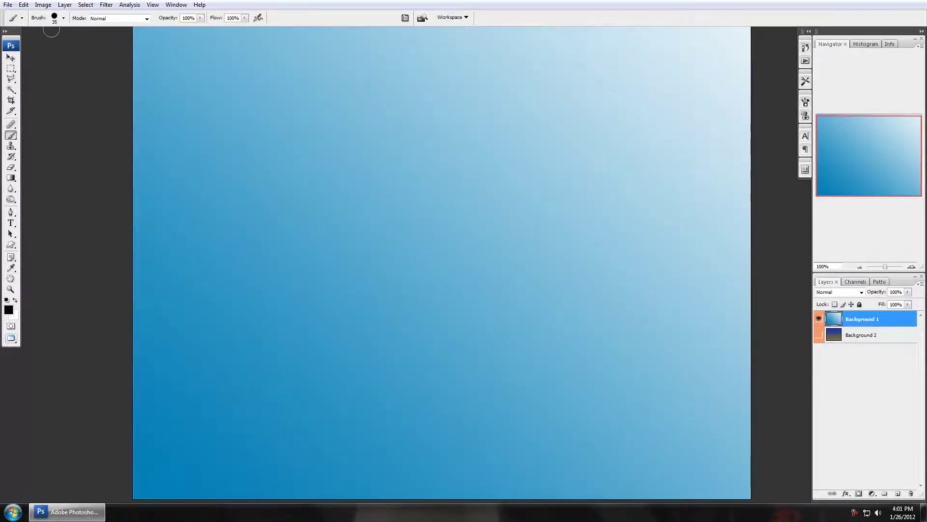
pyautogui.click(63, 19)
pyautogui.scroll(-2, 206, 145)
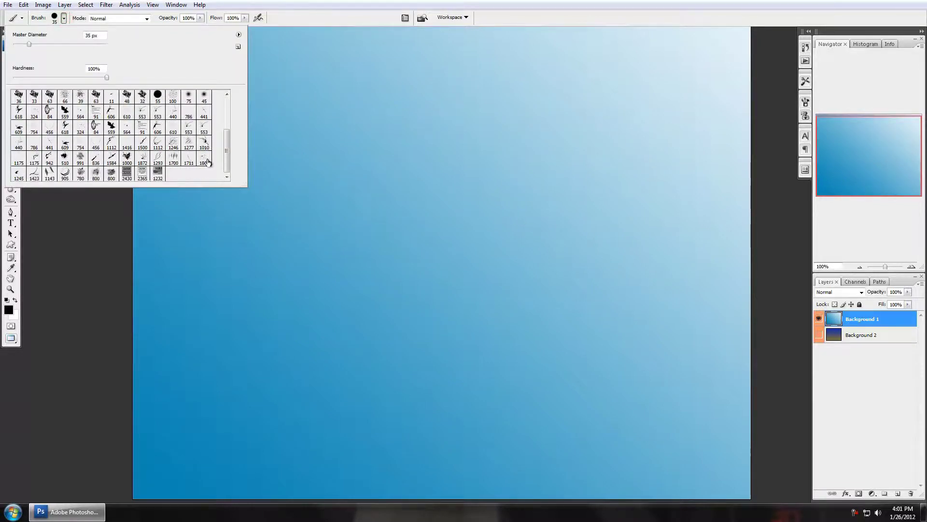
pyautogui.click(158, 172)
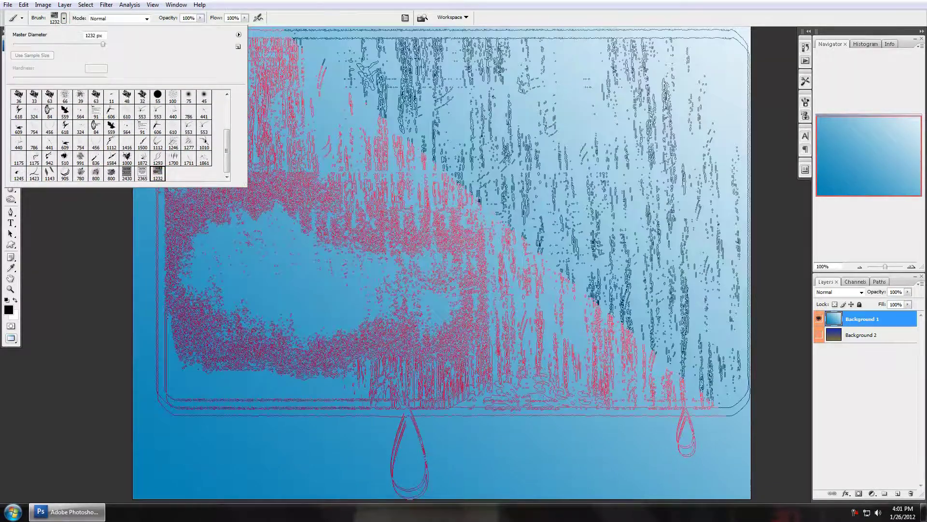
pyautogui.click(449, 278)
pyautogui.click(444, 279)
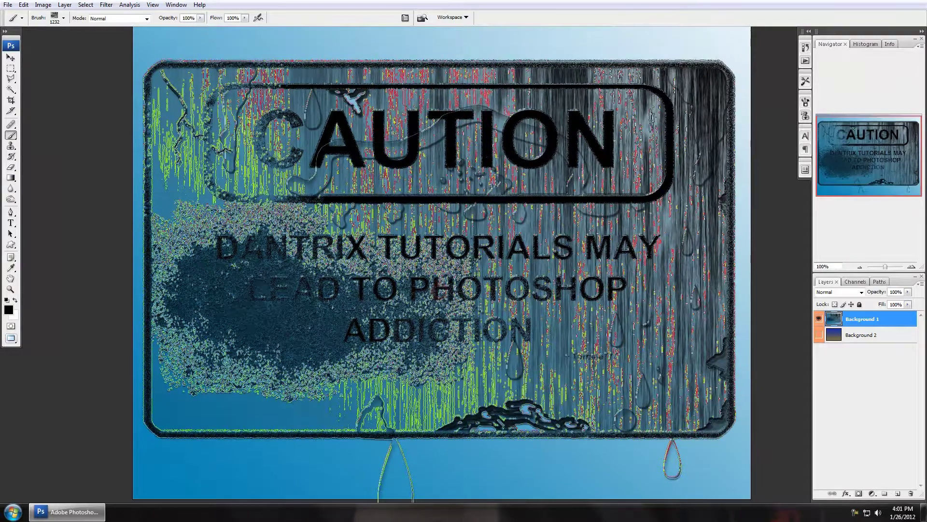